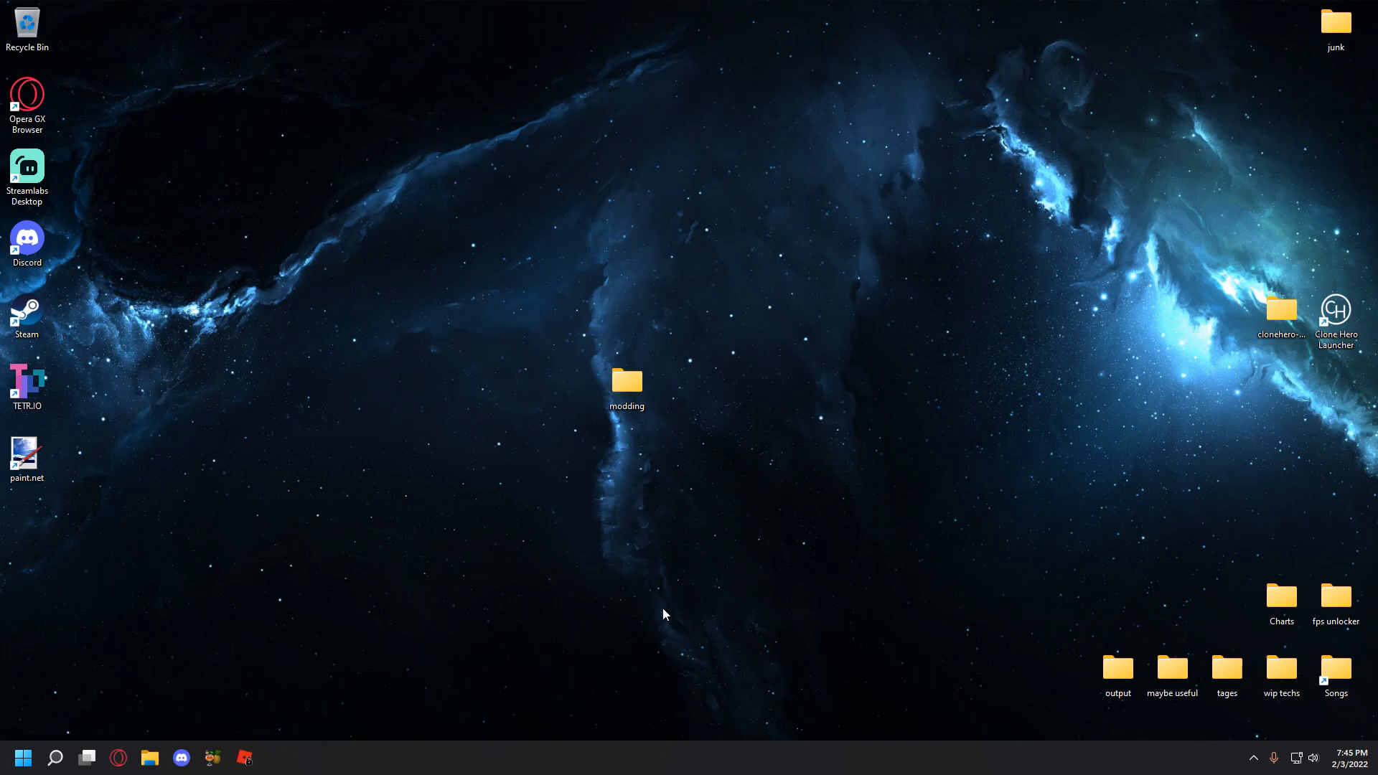
# - Look through the contents of the net5.0 and atlastool folders inside the modding folder on the desktop
pyautogui.doubleClick(632, 393)
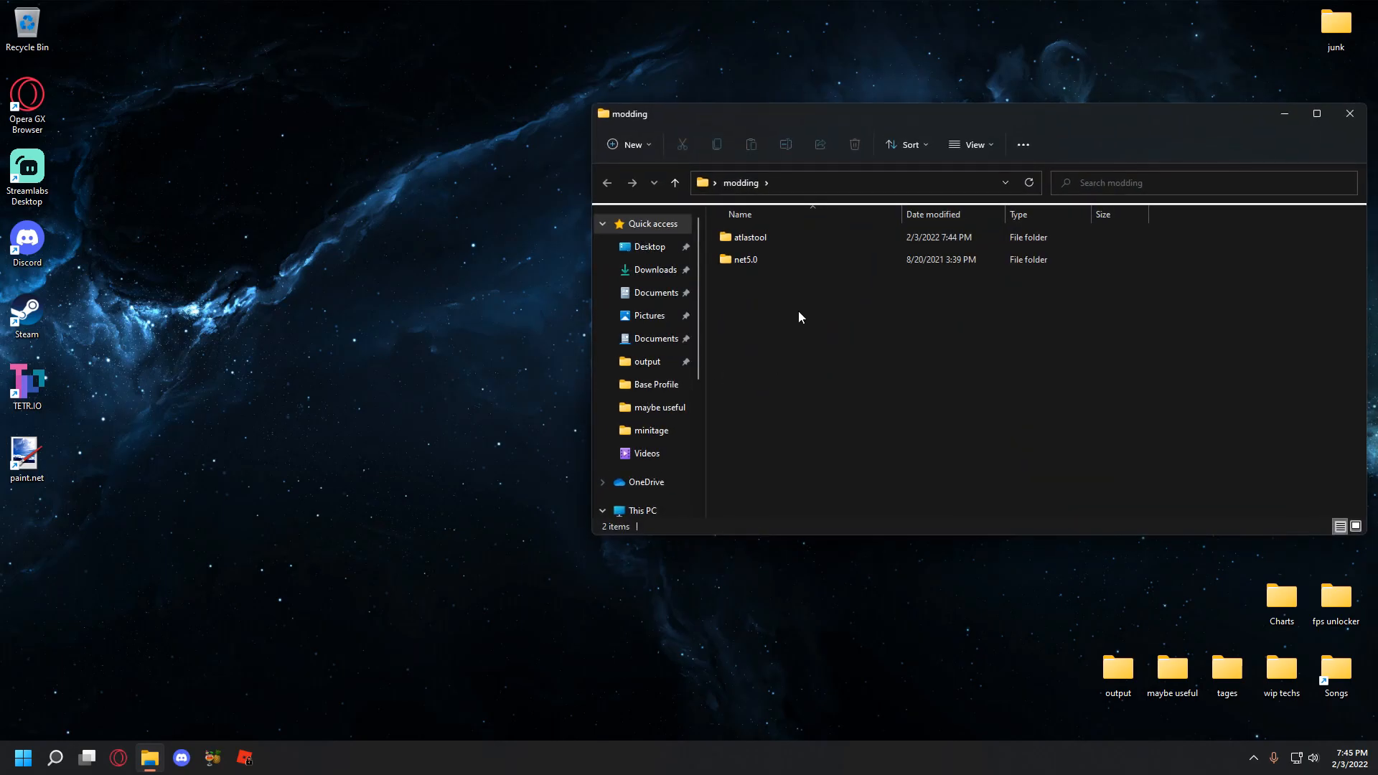
pyautogui.doubleClick(764, 267)
pyautogui.scroll(-10, 773, 443)
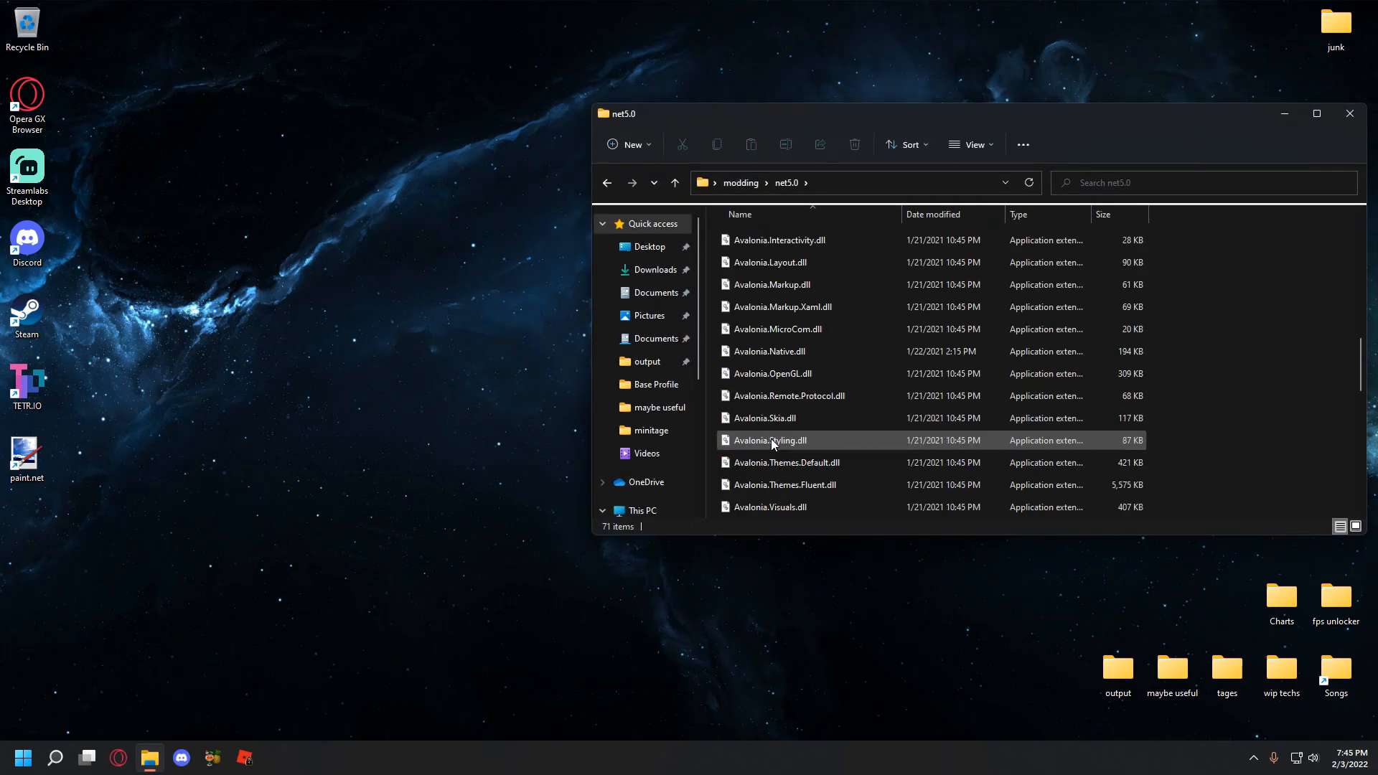
pyautogui.scroll(-8, 773, 443)
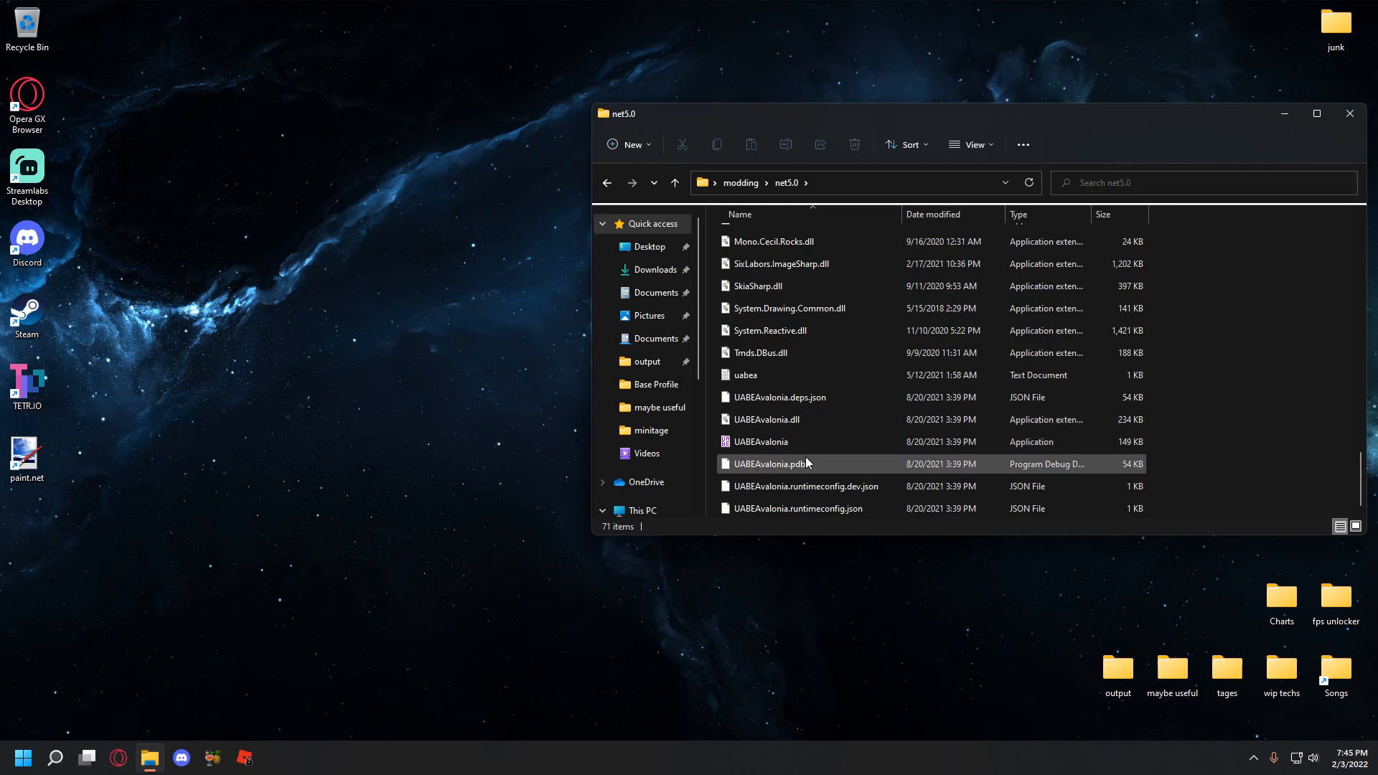
pyautogui.hotkey('alt', 'Left')
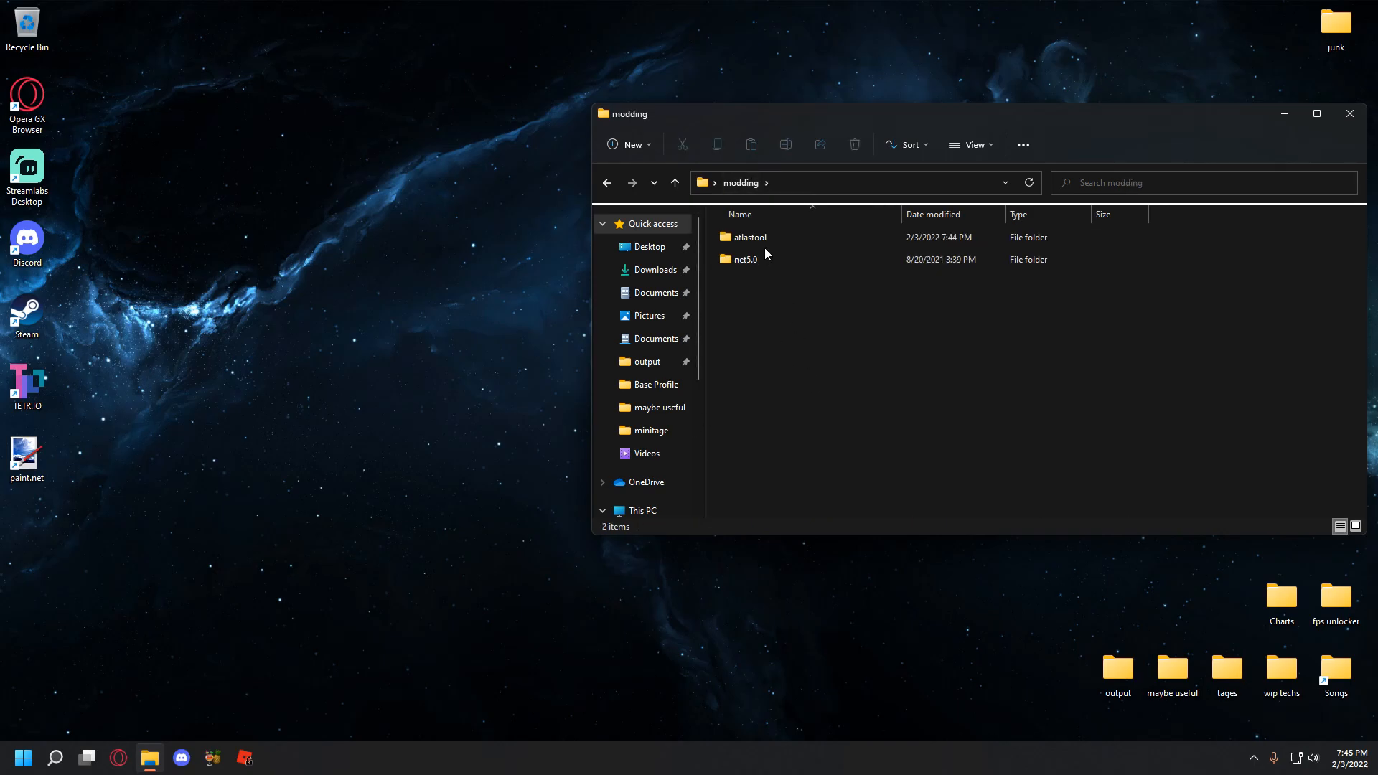
pyautogui.doubleClick(764, 246)
pyautogui.scroll(-12, 793, 435)
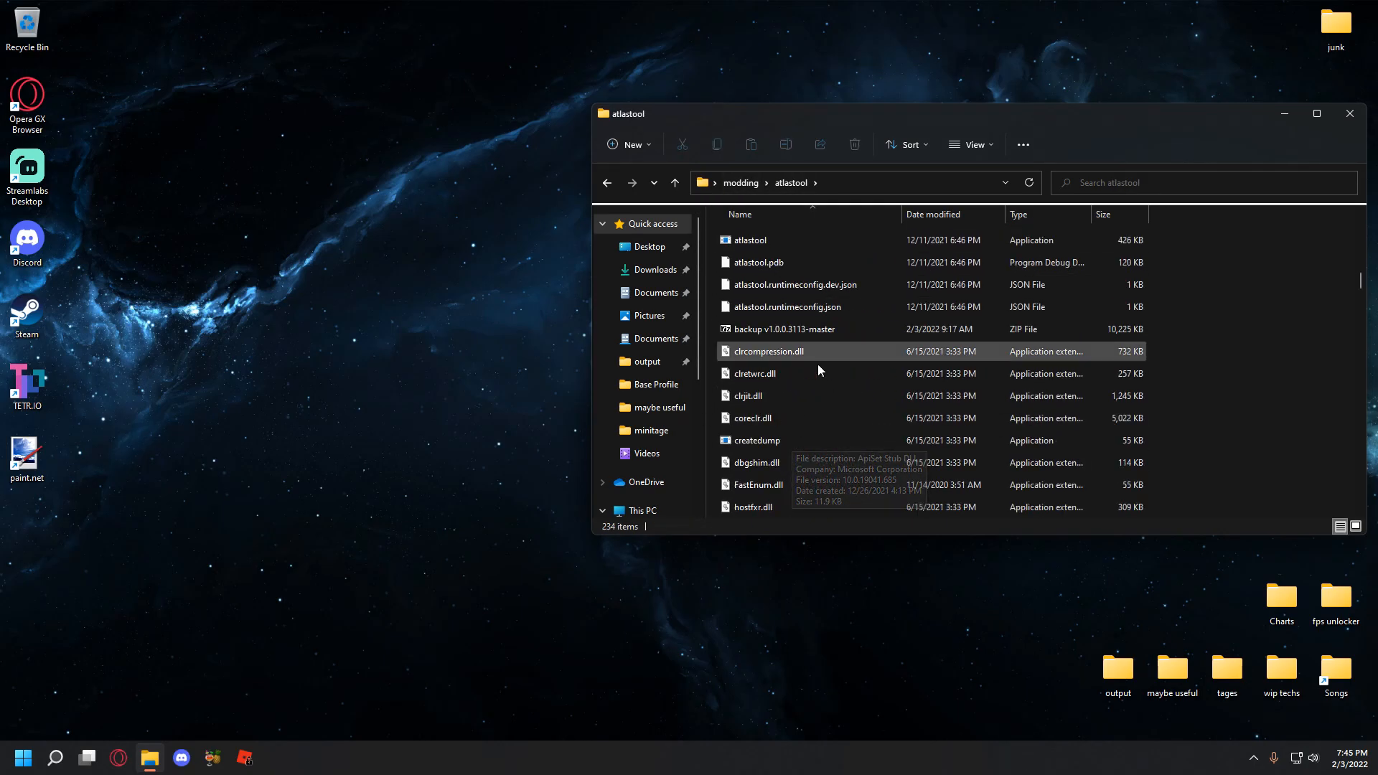
pyautogui.click(741, 183)
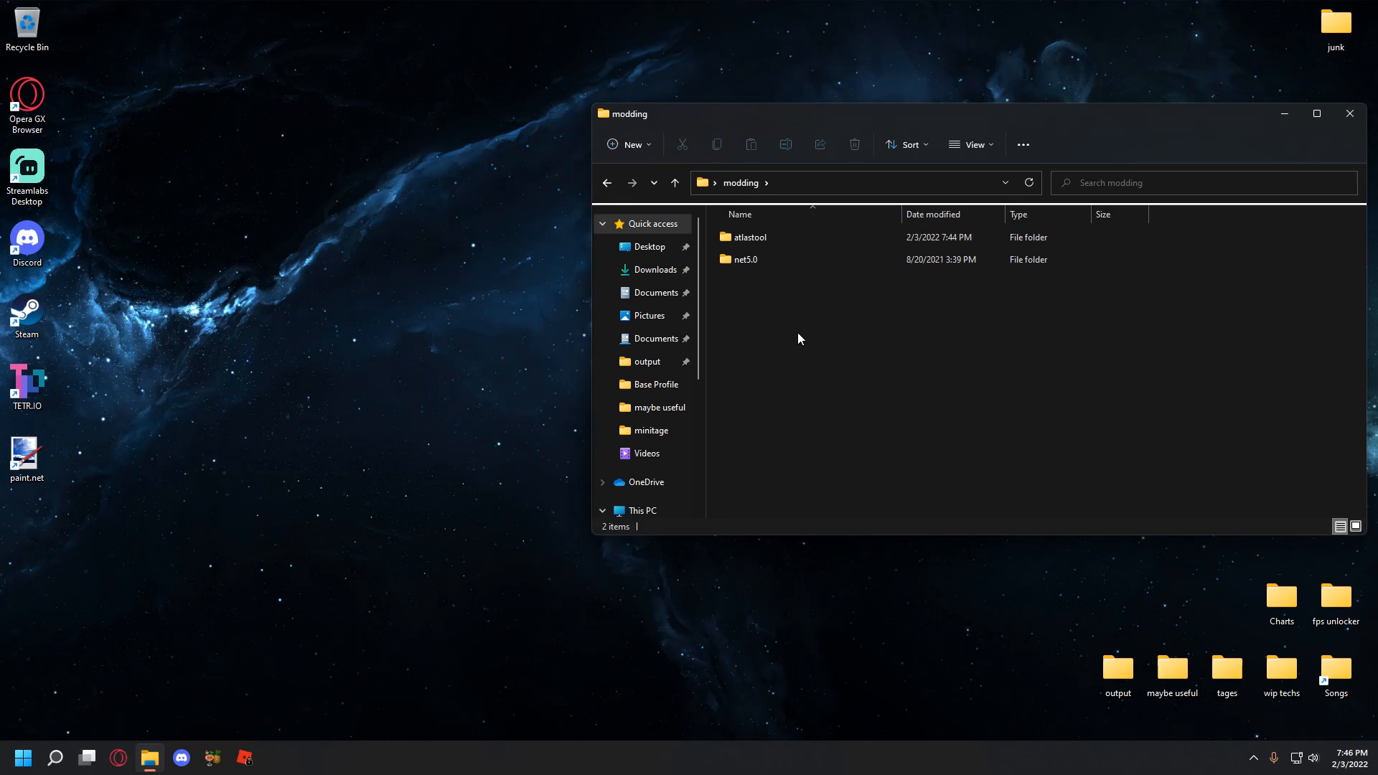
# - Move the modding folder window aside on the desktop and open its atlastool folder
pyautogui.moveTo(851, 126); pyautogui.dragTo(579, 176)
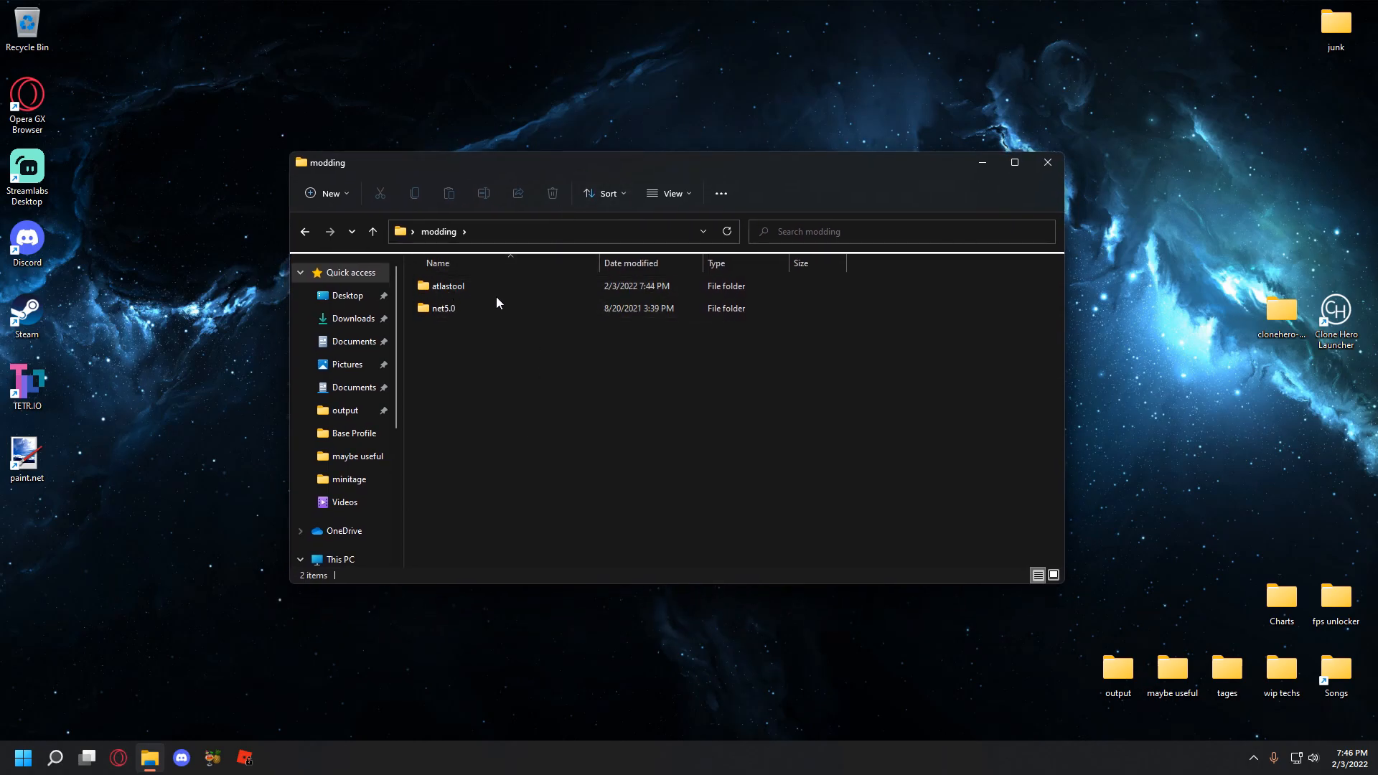
pyautogui.moveTo(574, 171); pyautogui.dragTo(376, 184)
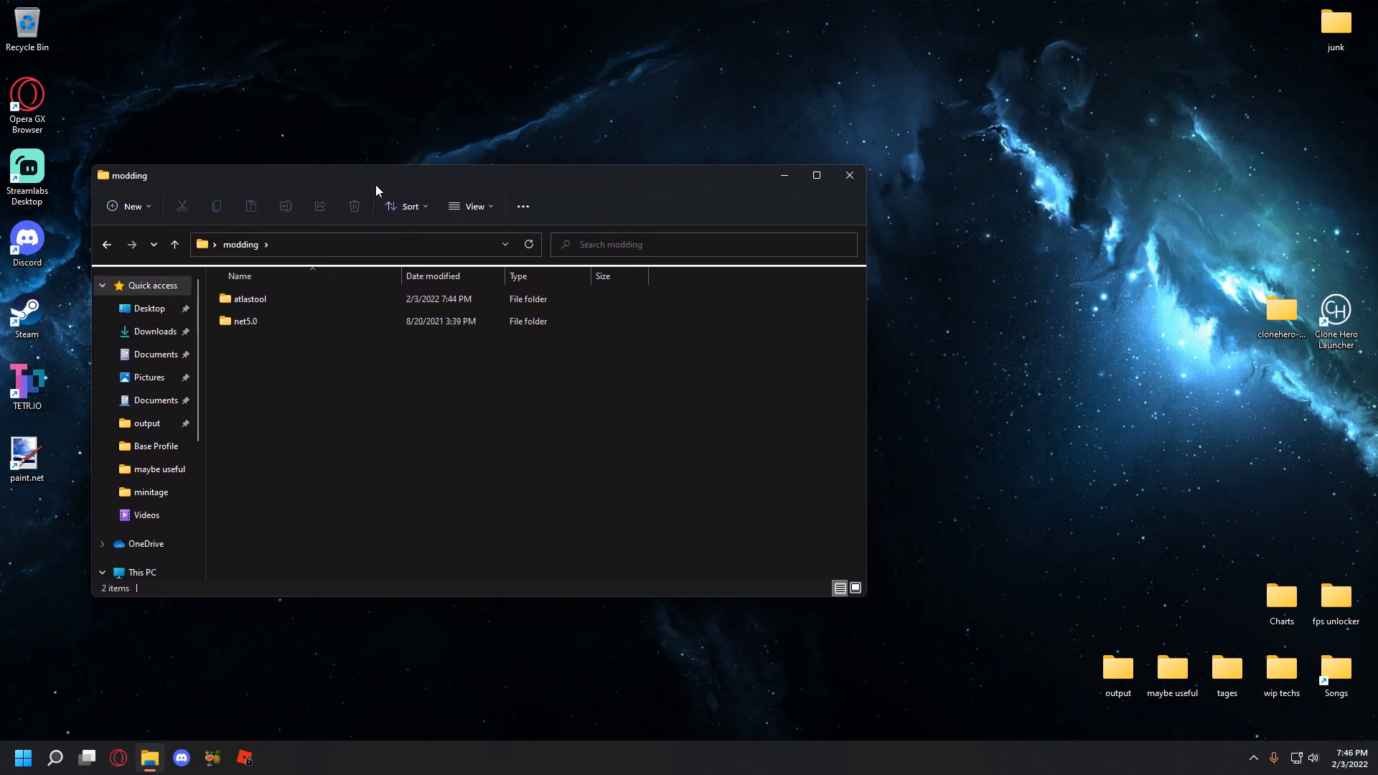
pyautogui.doubleClick(296, 298)
pyautogui.click(242, 244)
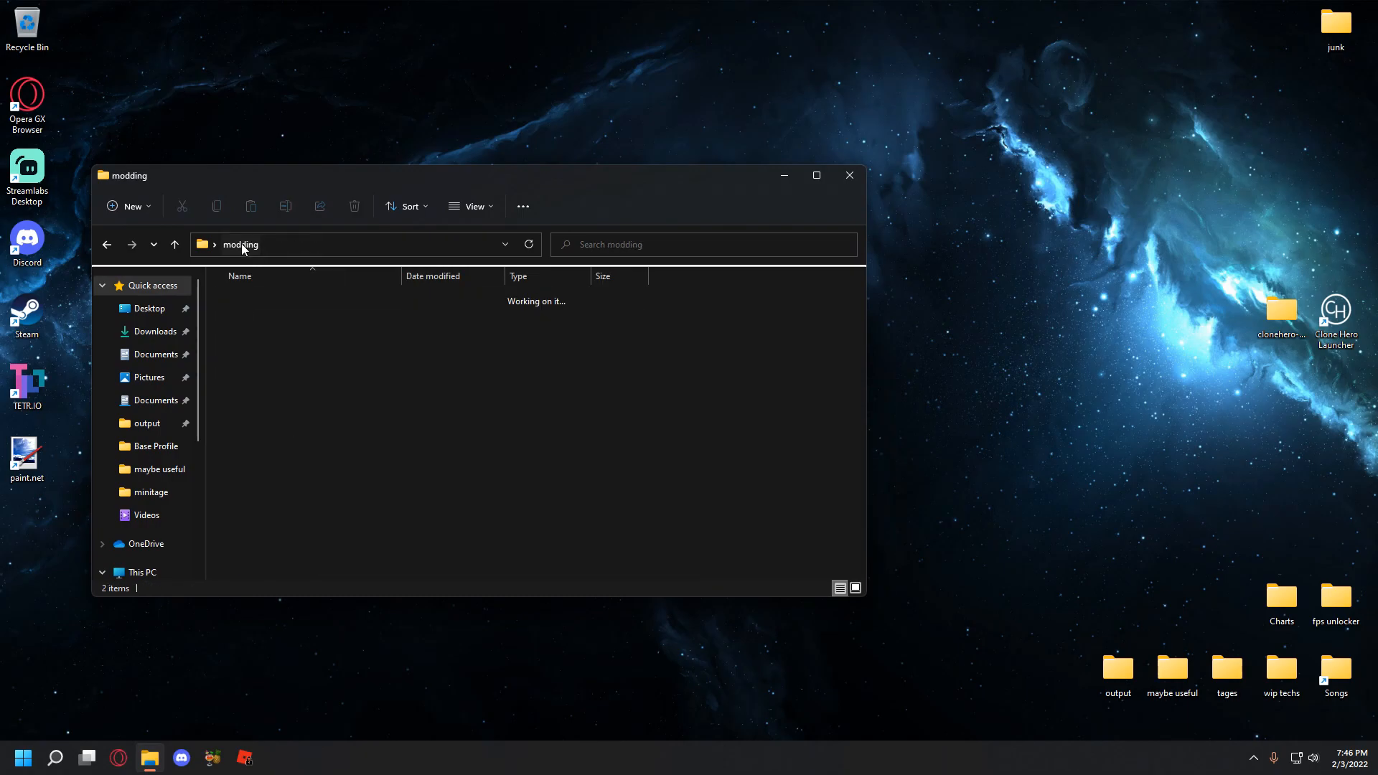
pyautogui.doubleClick(264, 296)
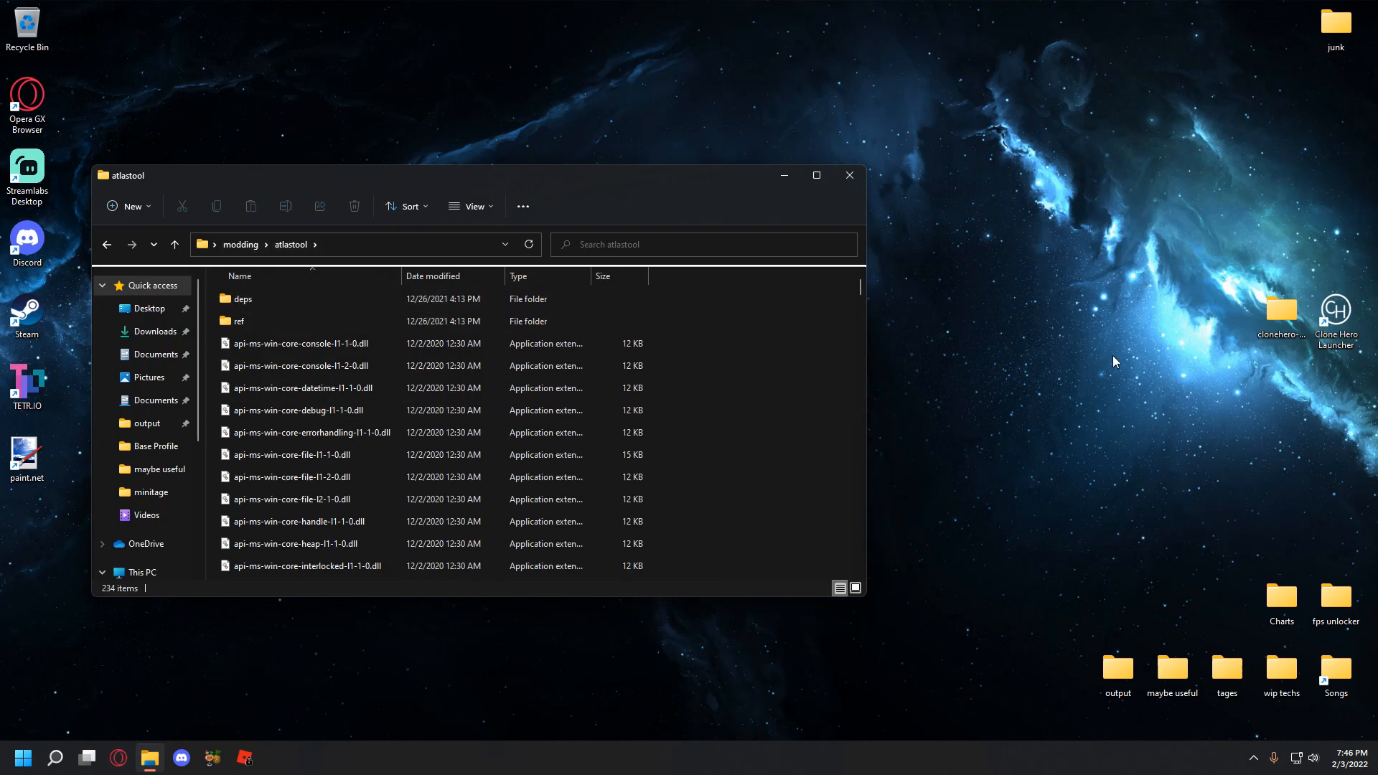
# - Launch Clone Hero Launcher from the desktop, move its window beside the folder window and show the launcher settings
pyautogui.click(1069, 470)
pyautogui.doubleClick(1339, 321)
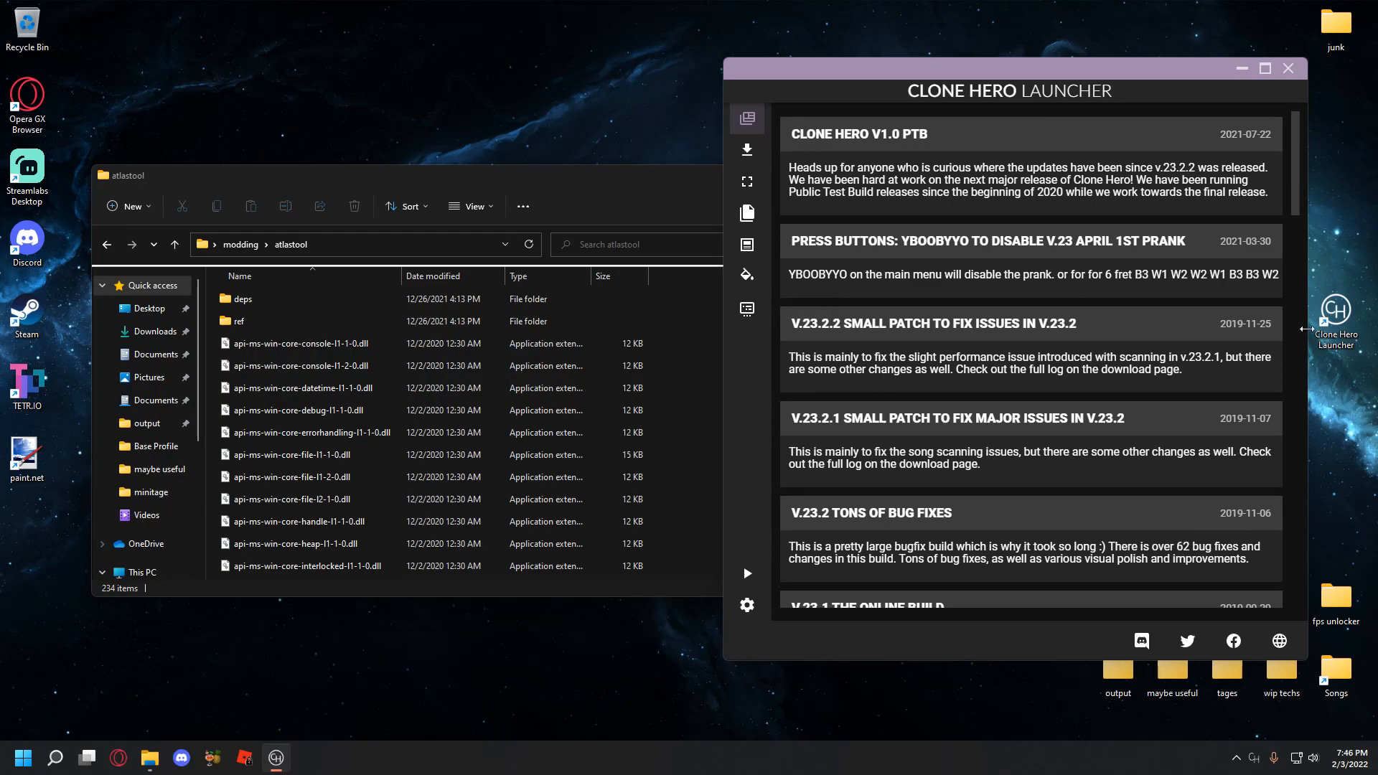
pyautogui.moveTo(830, 66)
pyautogui.mouseDown()
pyautogui.moveTo(493, 65)
pyautogui.moveTo(517, 64)
pyautogui.mouseUp()
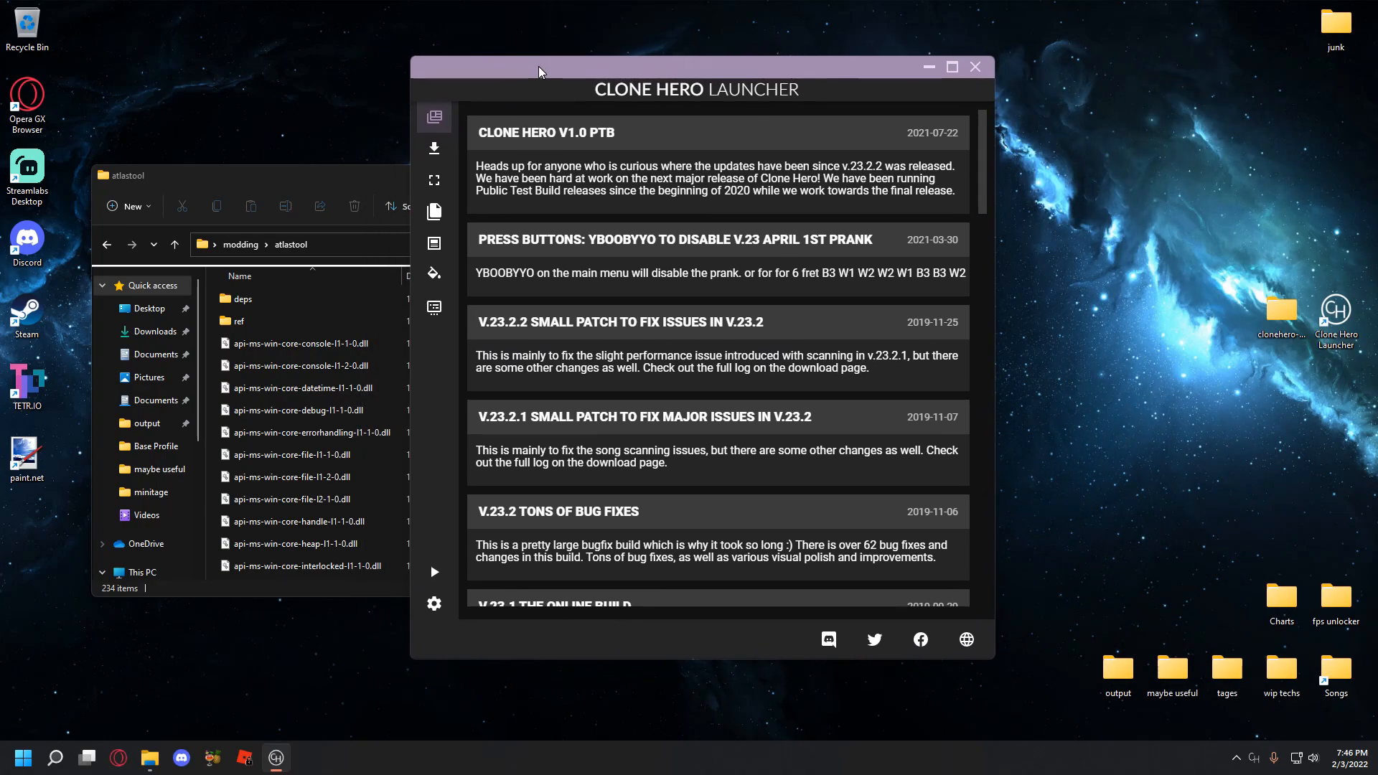
pyautogui.click(436, 312)
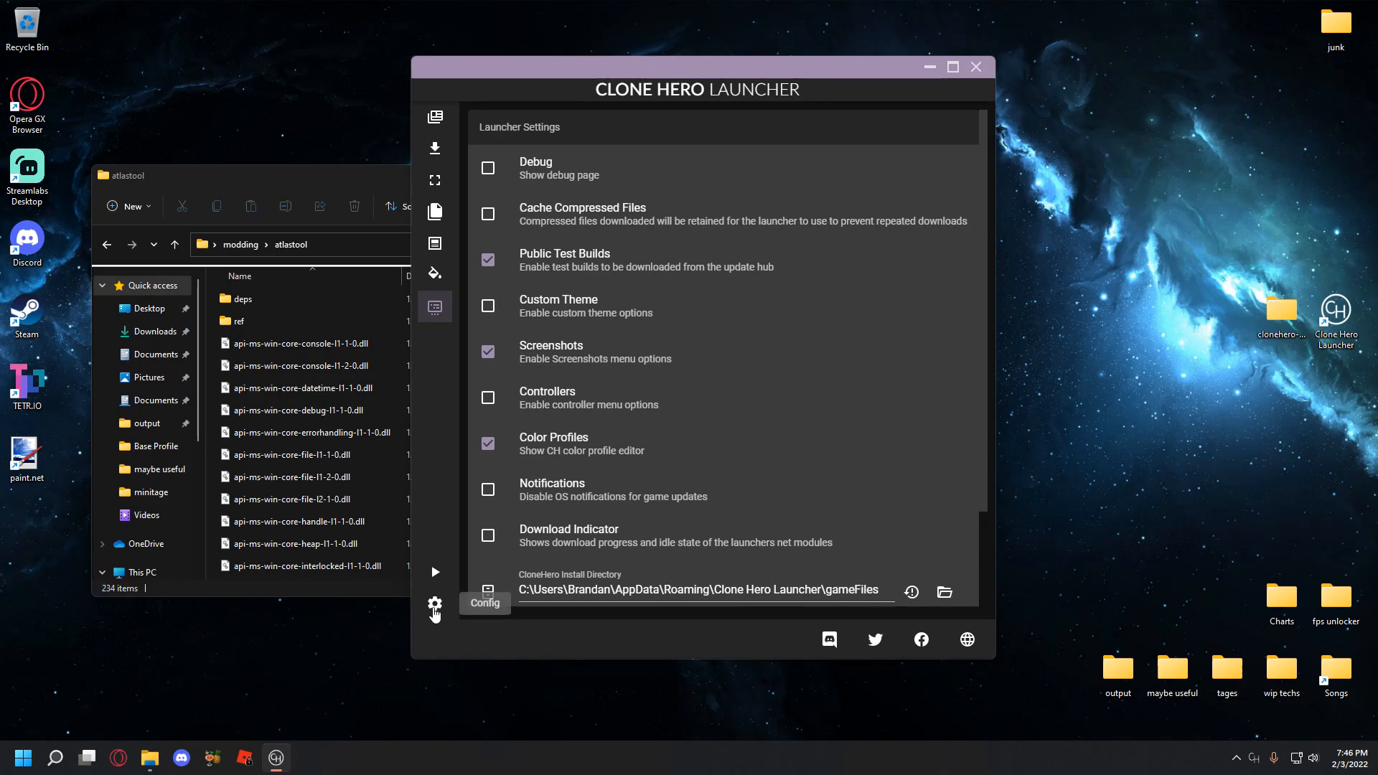
# - Open the Clone Hero install directory from the launcher settings, accept the warning and move the gameFiles window clear of the atlastool window
pyautogui.scroll(-2, 443, 511)
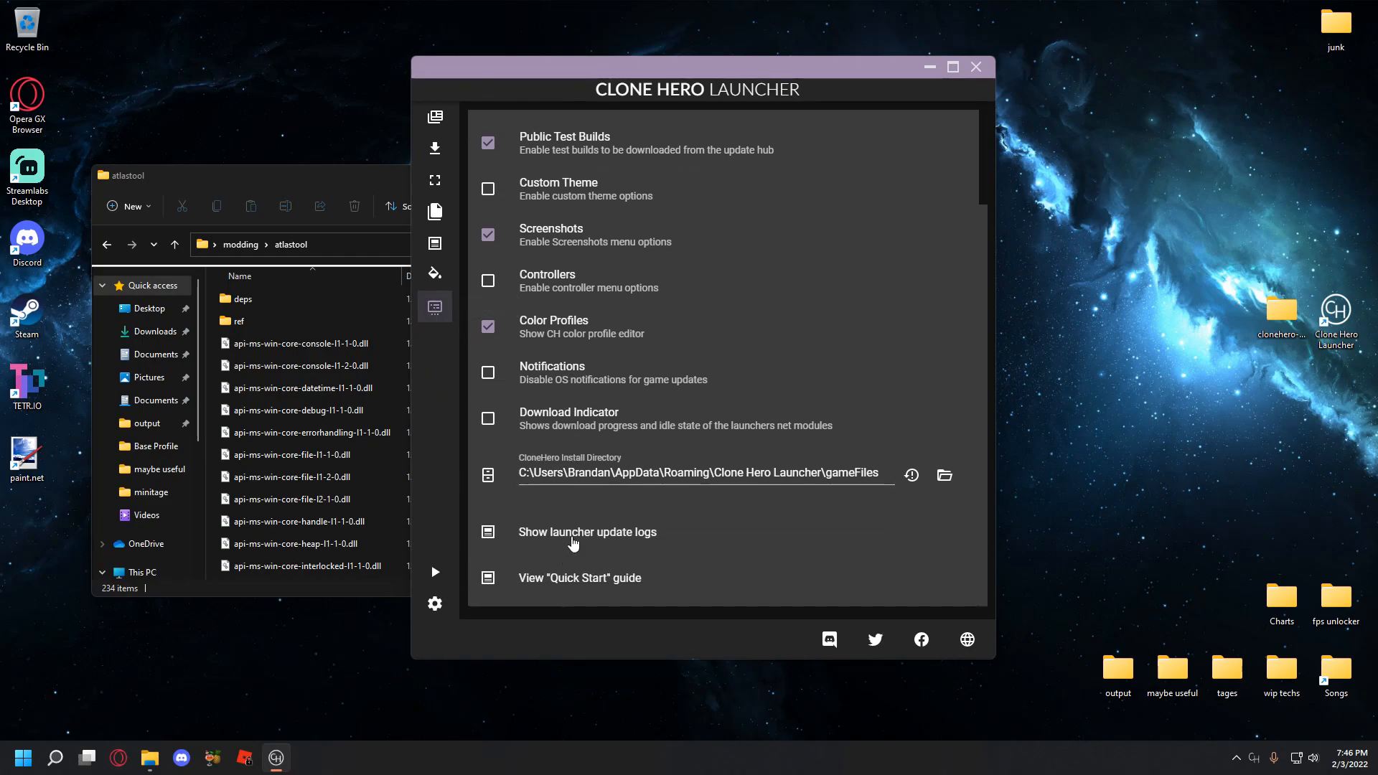
pyautogui.scroll(1, 902, 330)
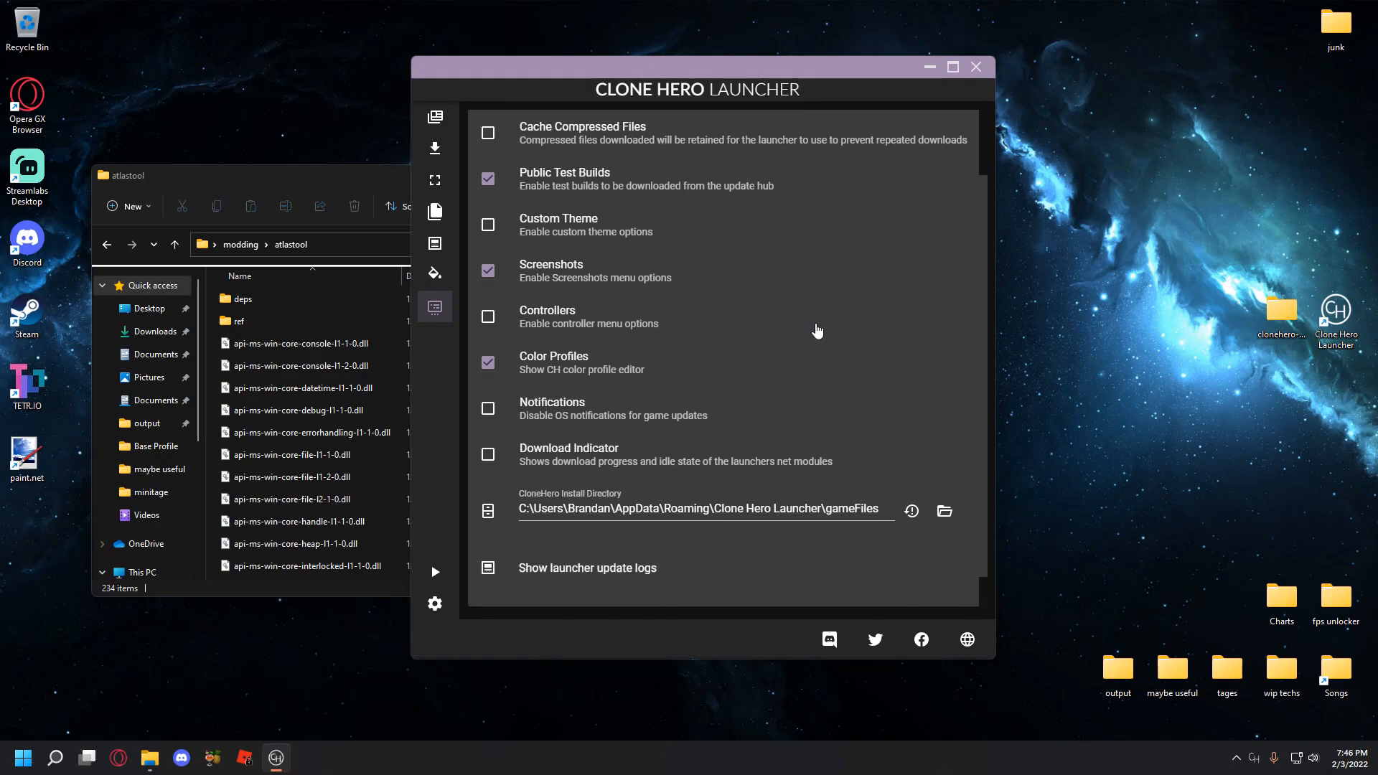
pyautogui.scroll(-1, 903, 330)
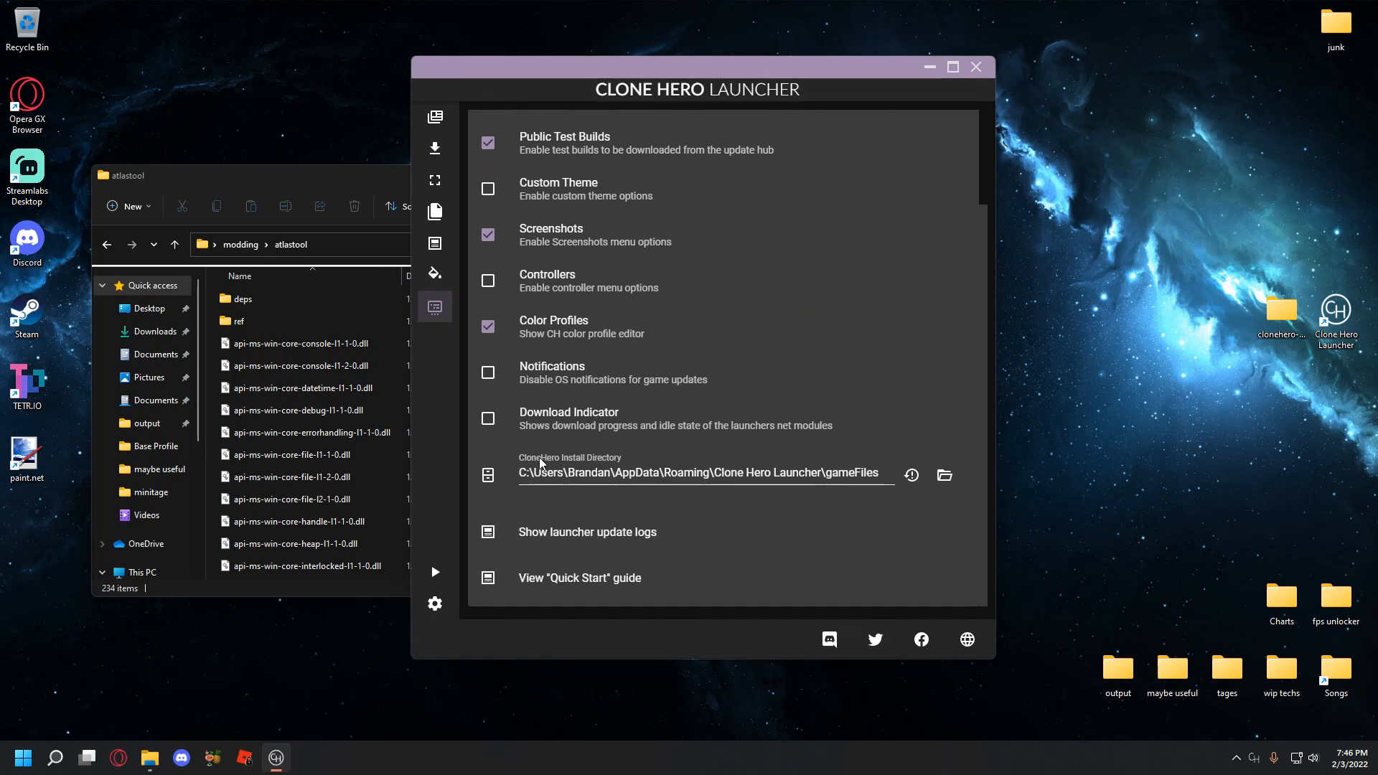
pyautogui.click(623, 467)
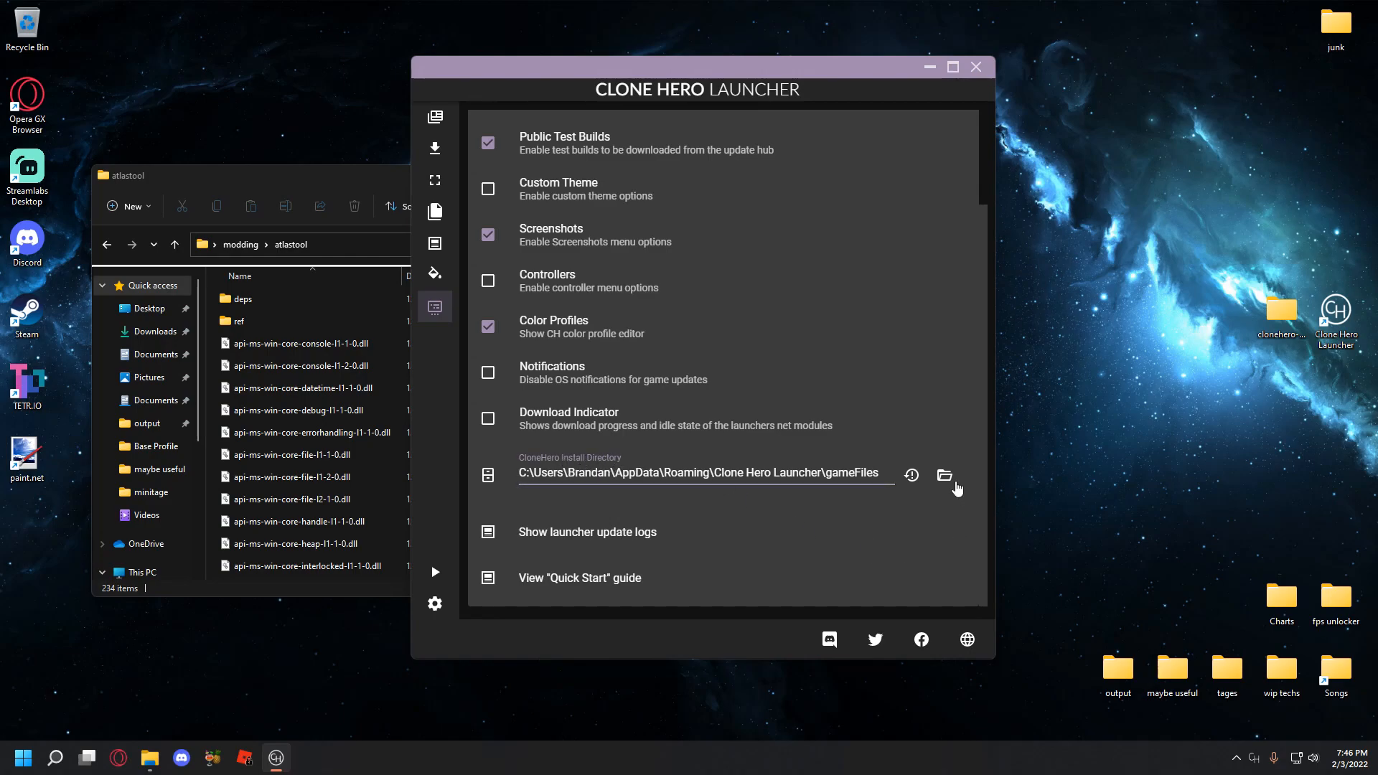
pyautogui.click(945, 476)
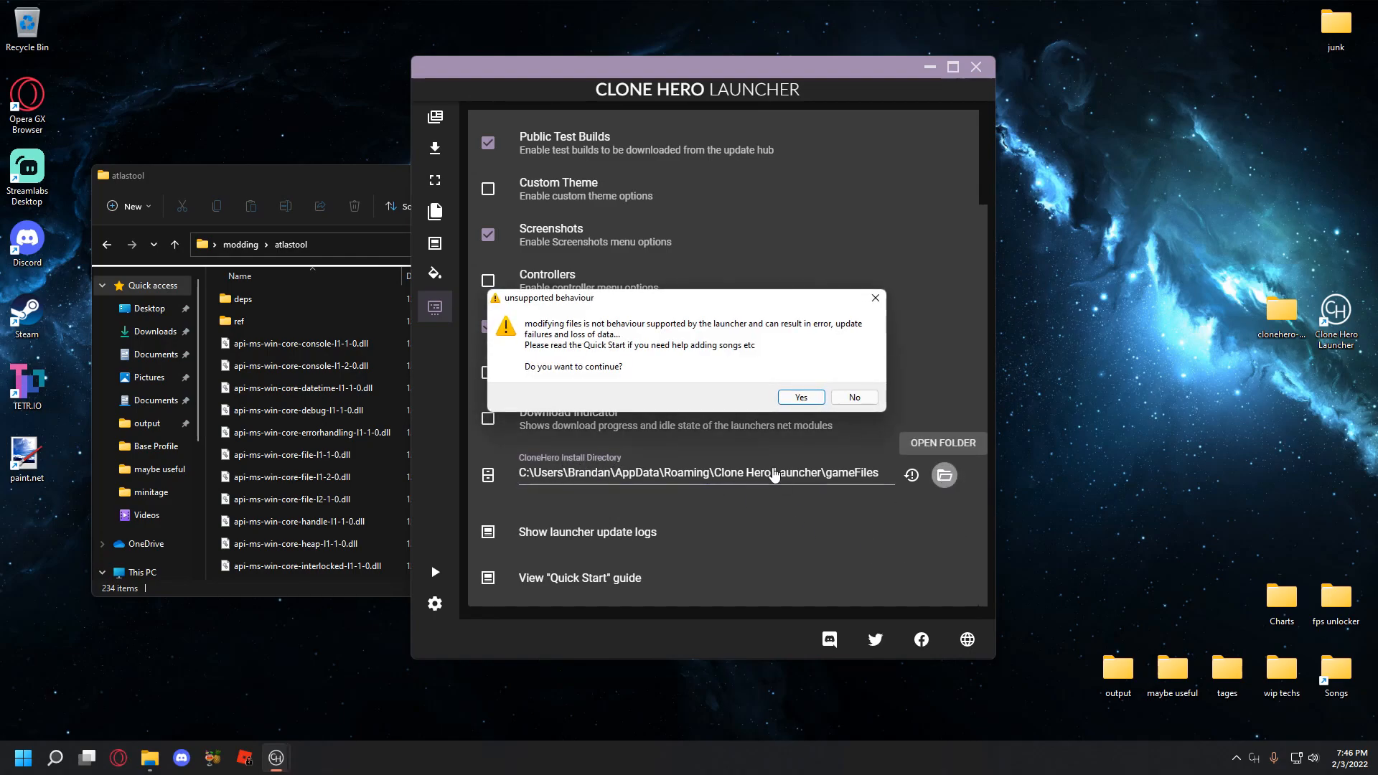
pyautogui.click(801, 397)
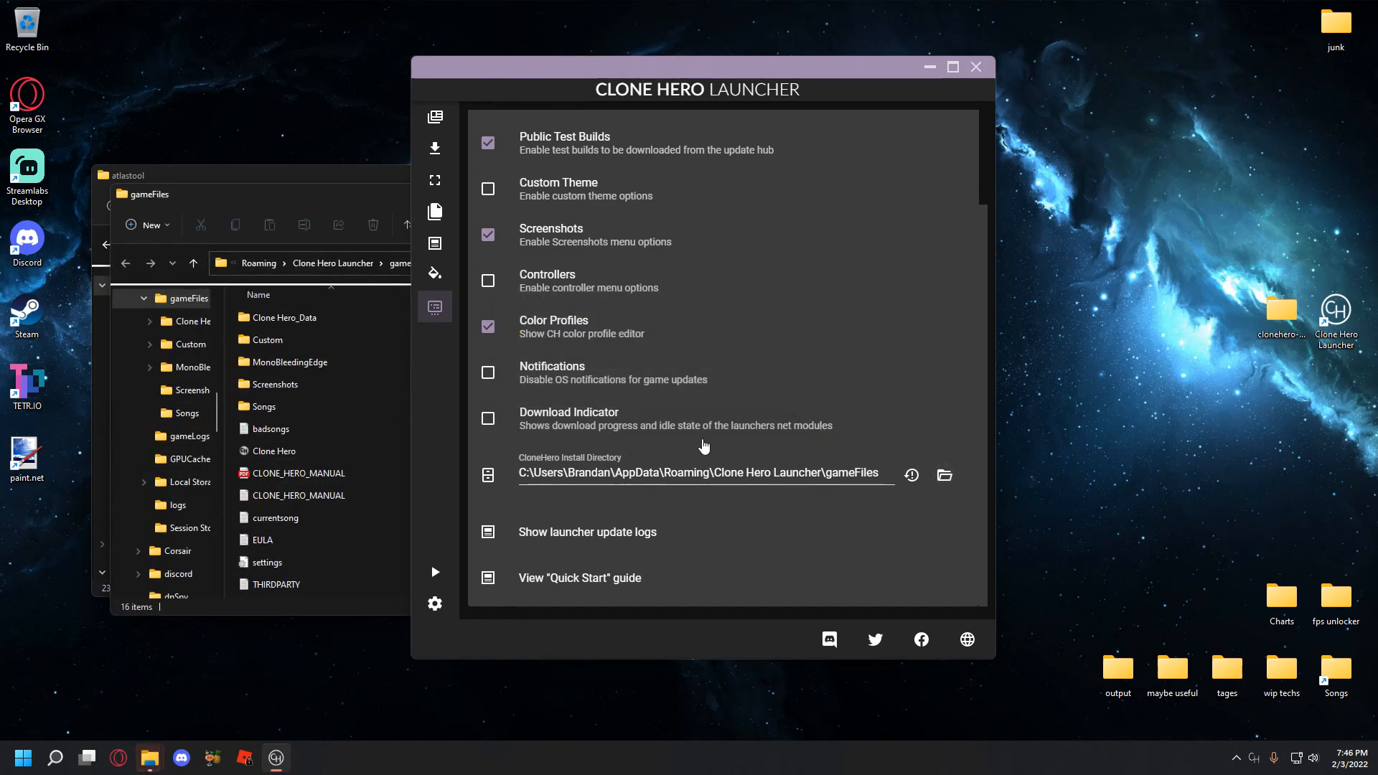
pyautogui.moveTo(324, 202); pyautogui.dragTo(609, 184)
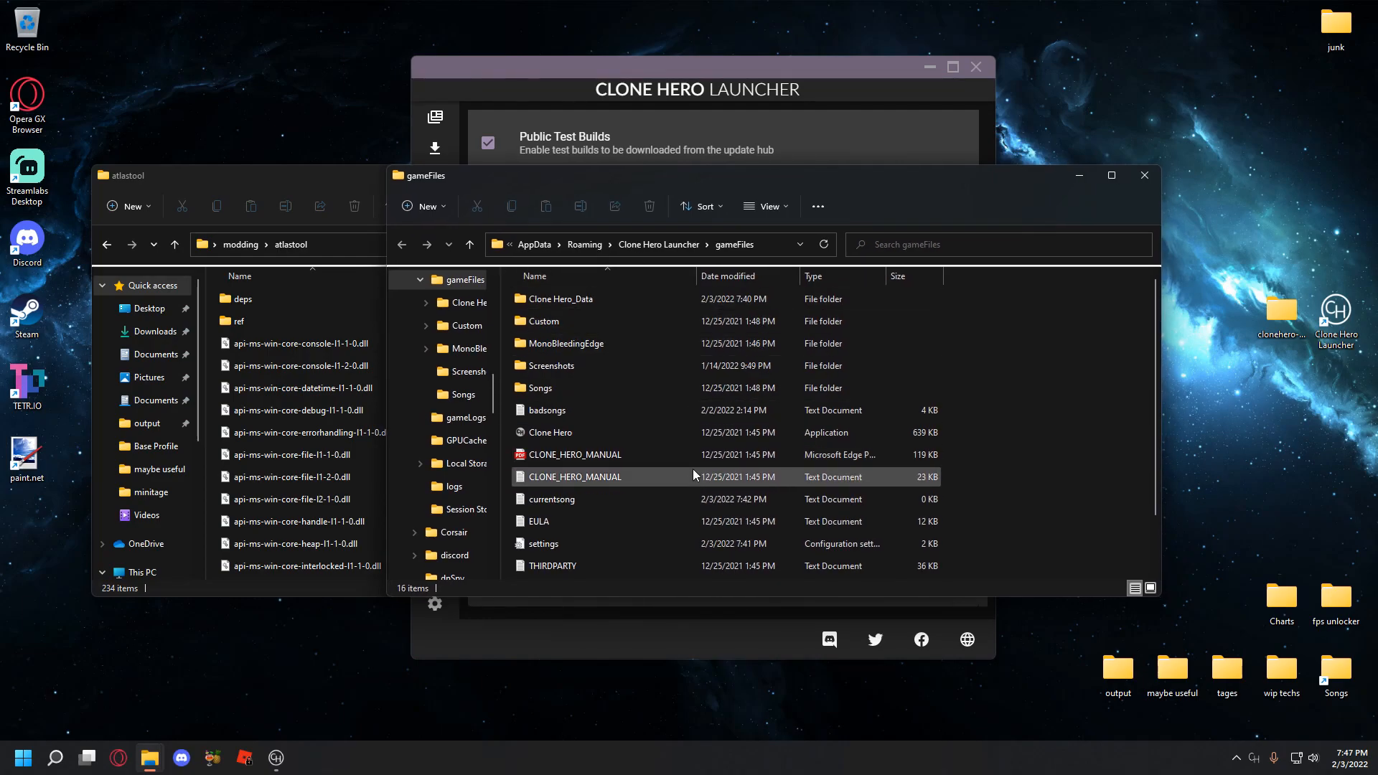
# - Open the Clone Hero_Data folder in gameFiles and locate the resources.assets and sharedassets files
pyautogui.doubleClick(626, 304)
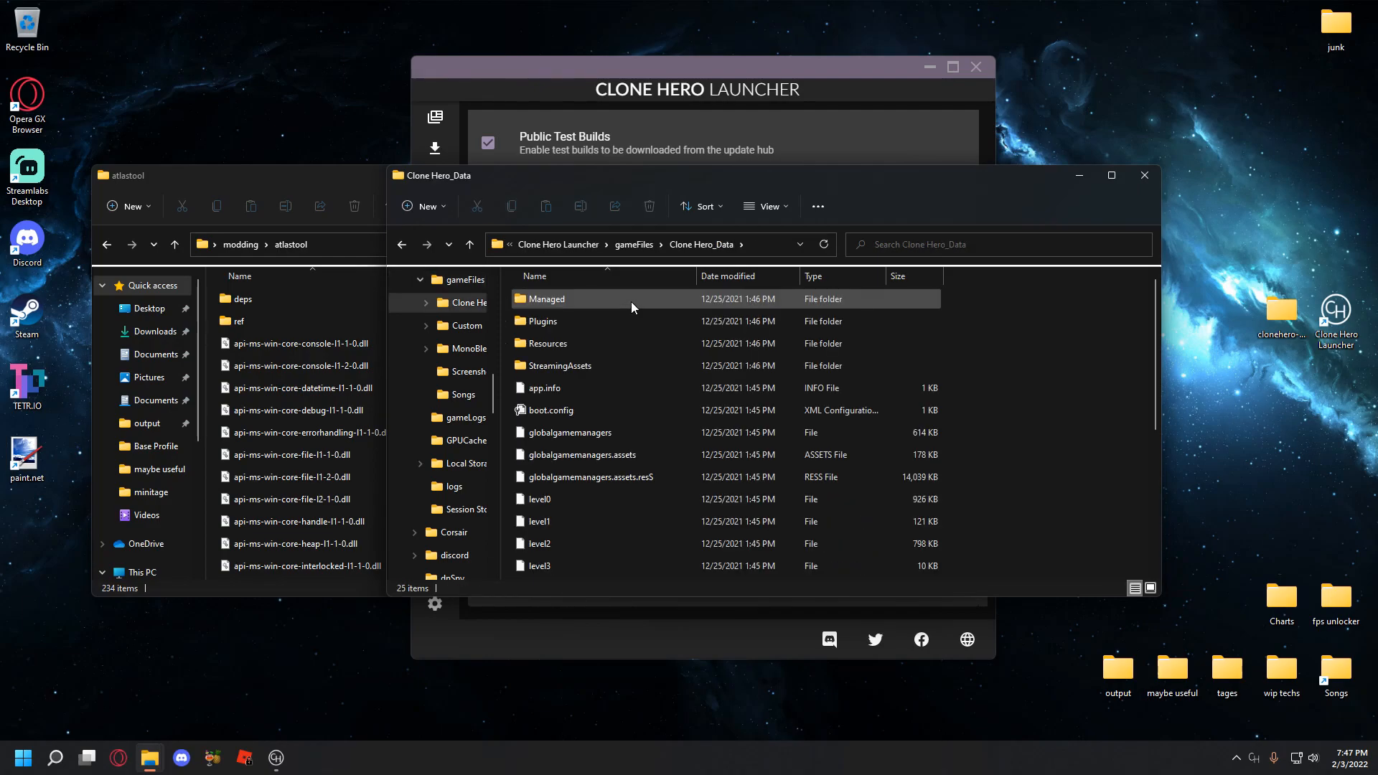
pyautogui.moveTo(747, 181); pyautogui.dragTo(861, 183)
pyautogui.scroll(-5, 760, 402)
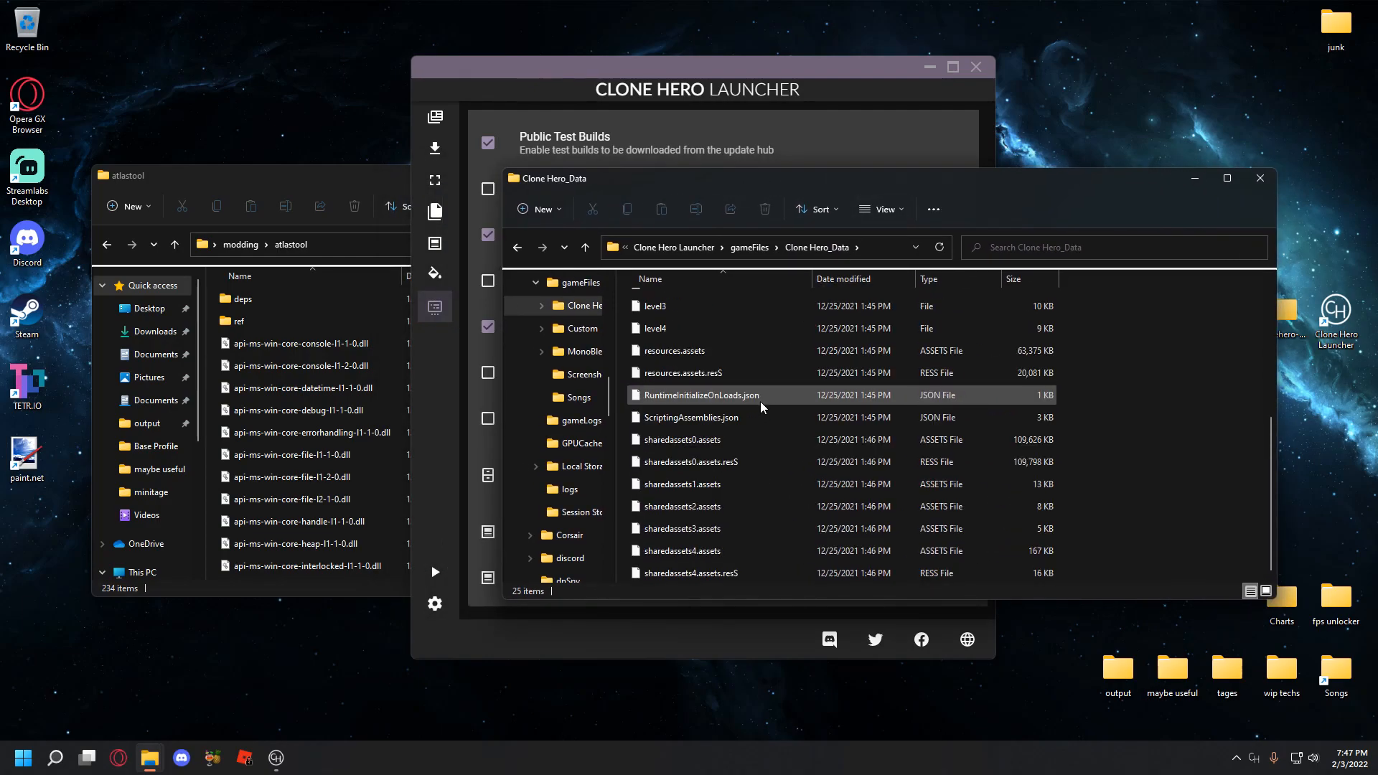
pyautogui.click(672, 352)
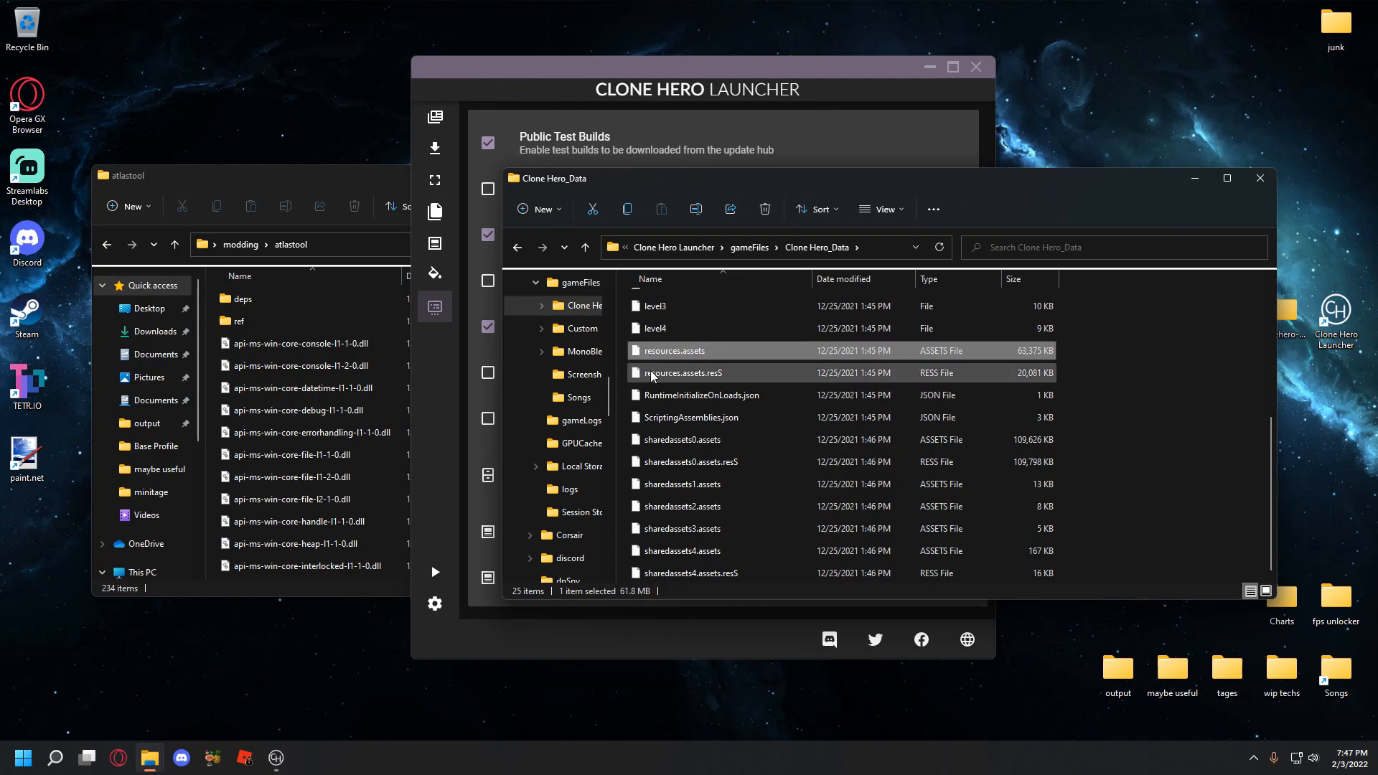
pyautogui.click(1091, 397)
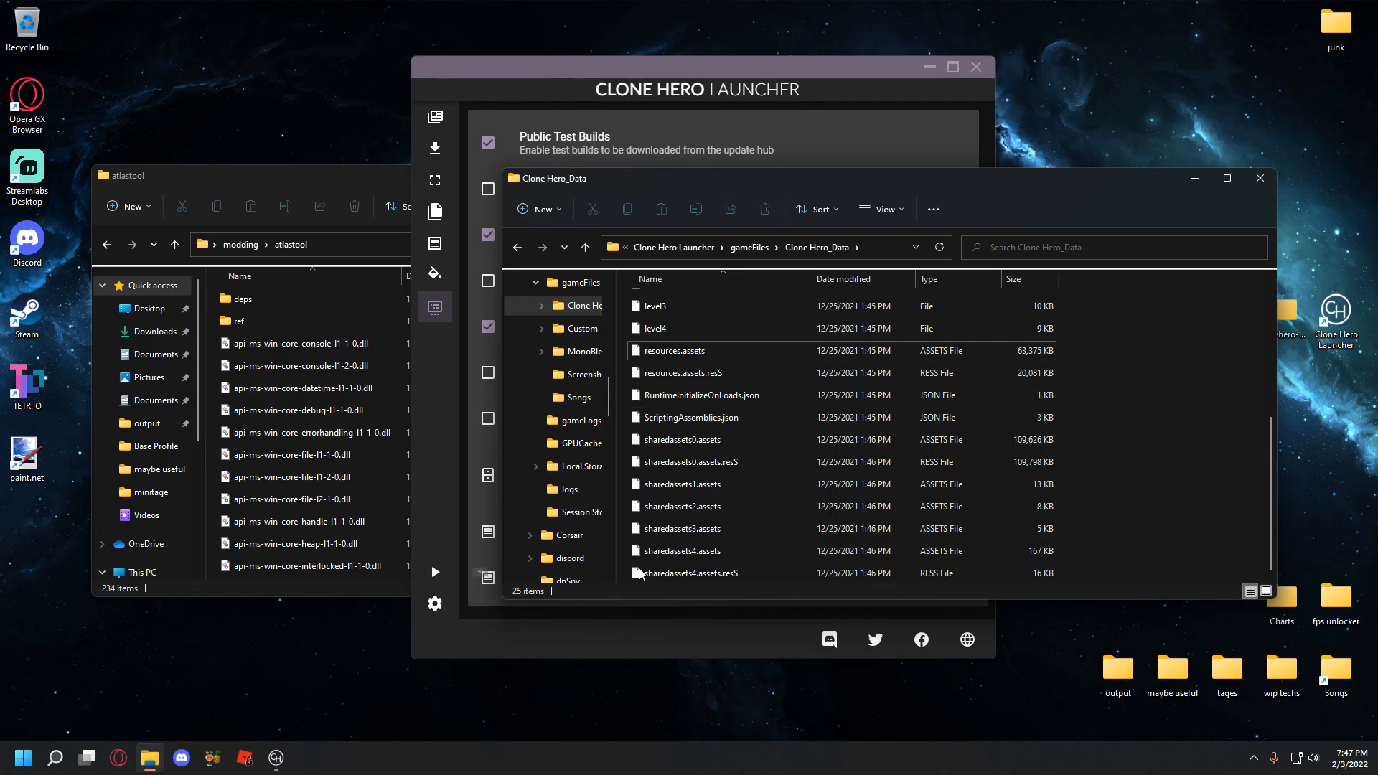
# - Spread the atlastool and Clone Hero_Data windows apart and check where each folder's full path is shown
pyautogui.moveTo(568, 180); pyautogui.dragTo(595, 176)
pyautogui.moveTo(290, 175); pyautogui.dragTo(218, 171)
pyautogui.click(273, 245)
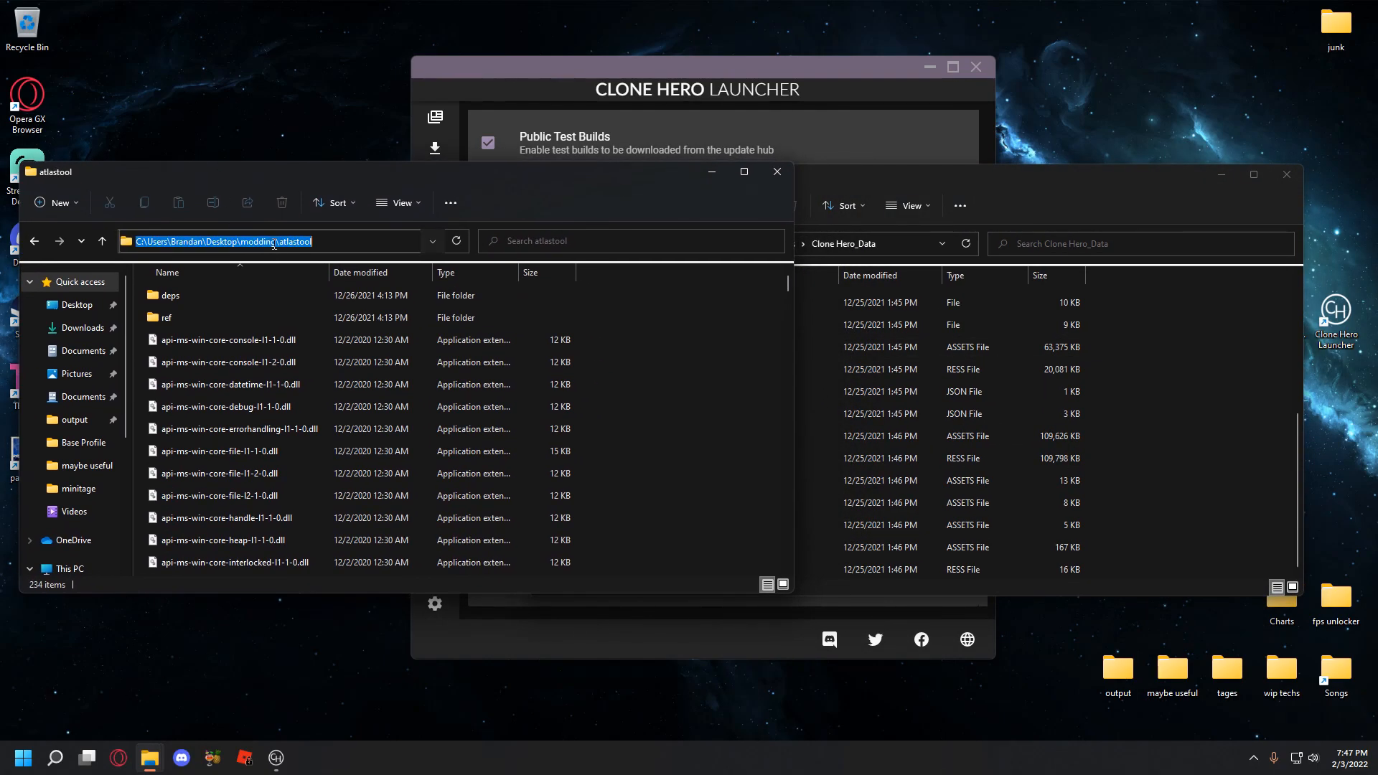
pyautogui.click(762, 316)
pyautogui.click(1130, 320)
pyautogui.click(924, 252)
pyautogui.click(1186, 373)
# - Search for cmd and open a Command Prompt window
pyautogui.click(23, 757)
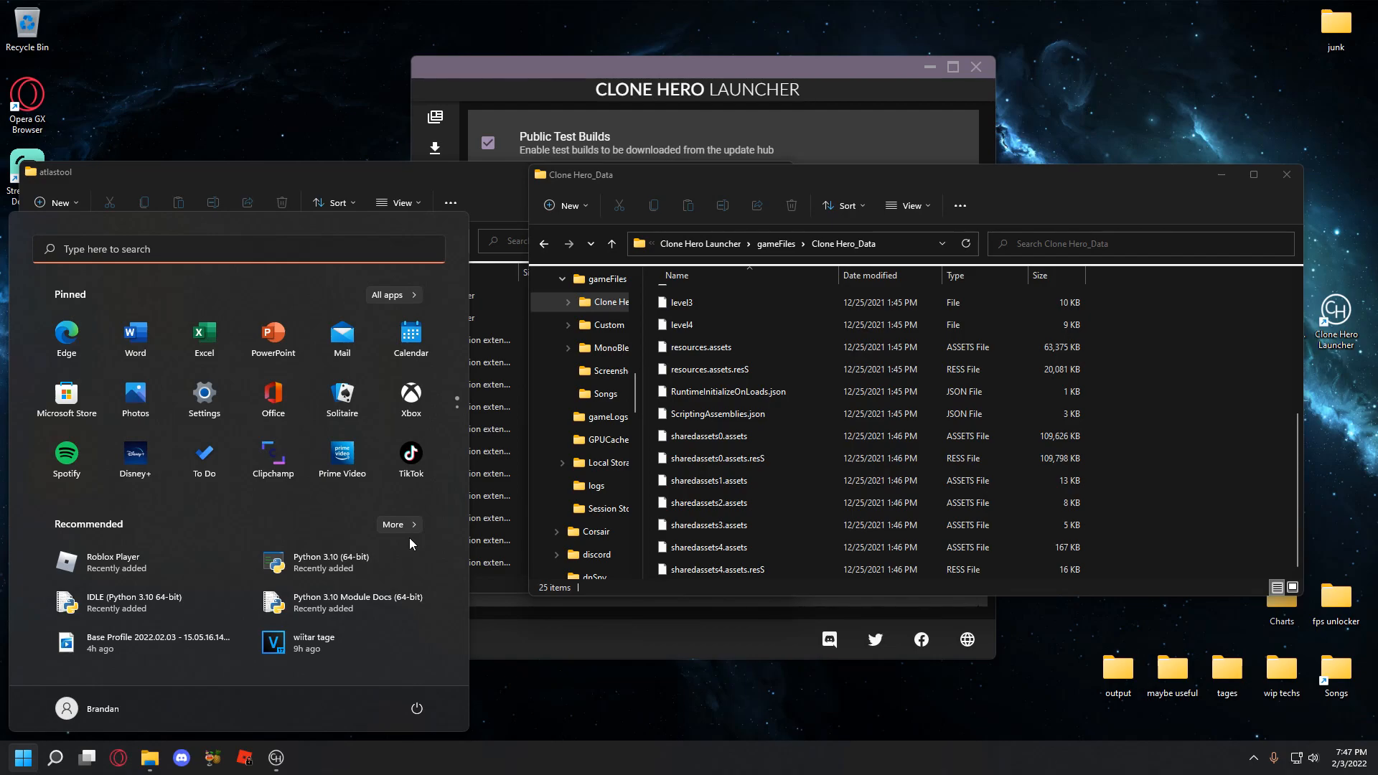
pyautogui.write('cmd')
pyautogui.press('Return')
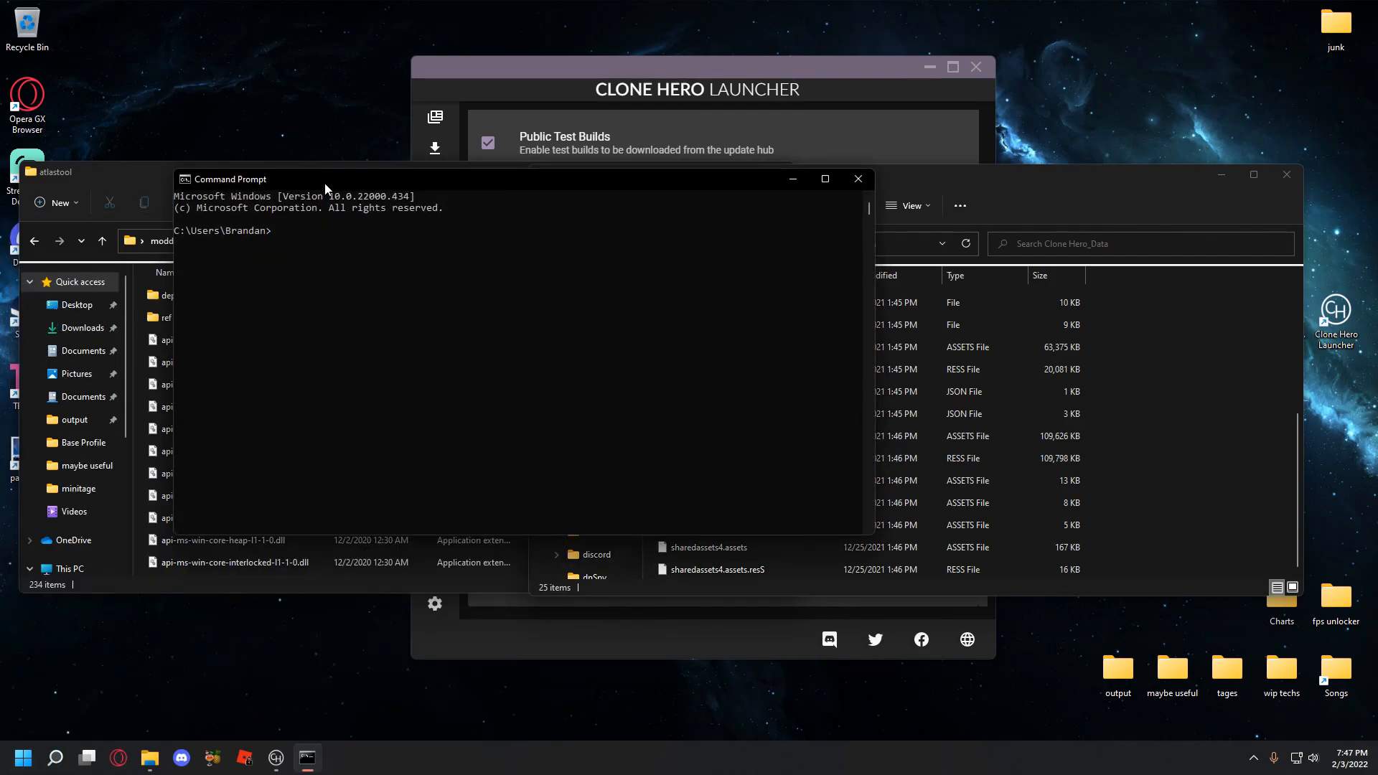
# - Return to the atlastool folder window and copy the folder's full path
pyautogui.click(162, 176)
pyautogui.click(287, 243)
pyautogui.click(711, 327)
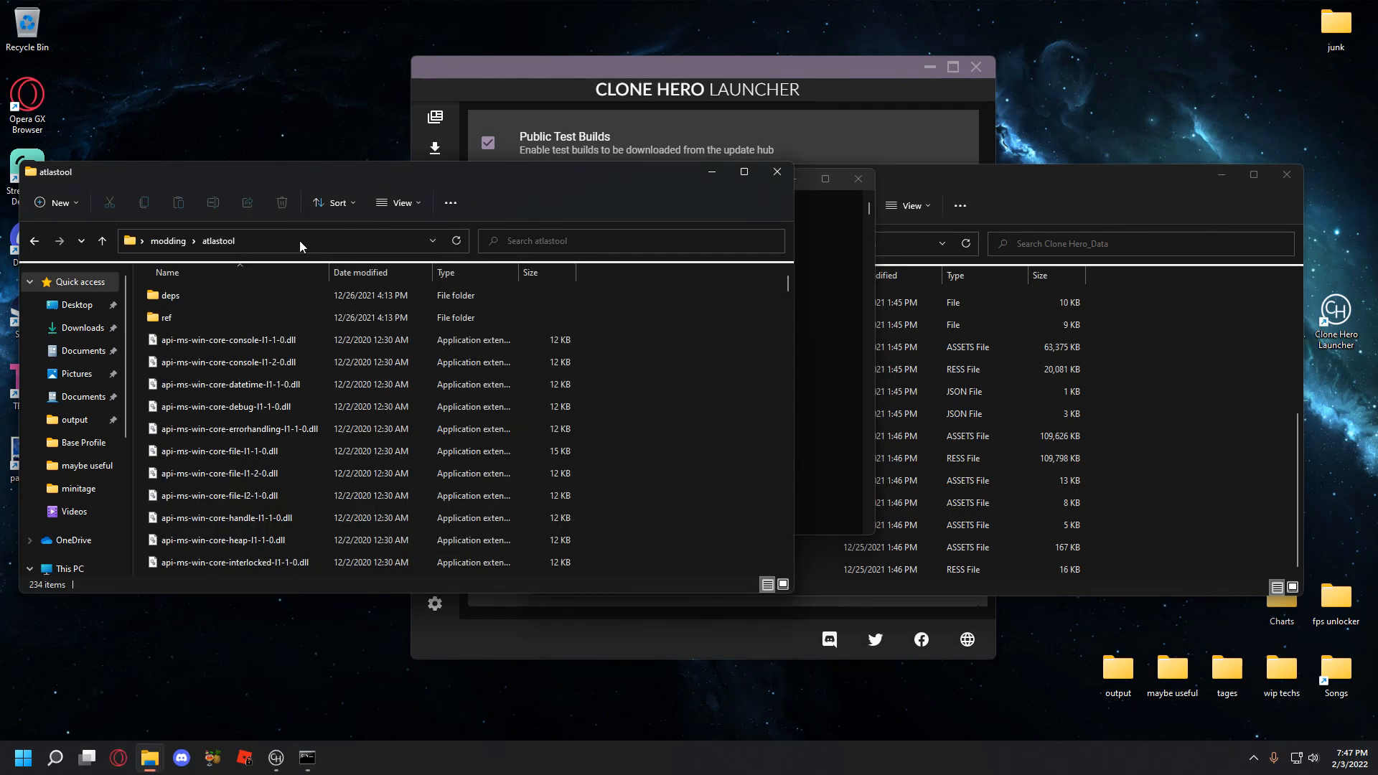
pyautogui.click(170, 242)
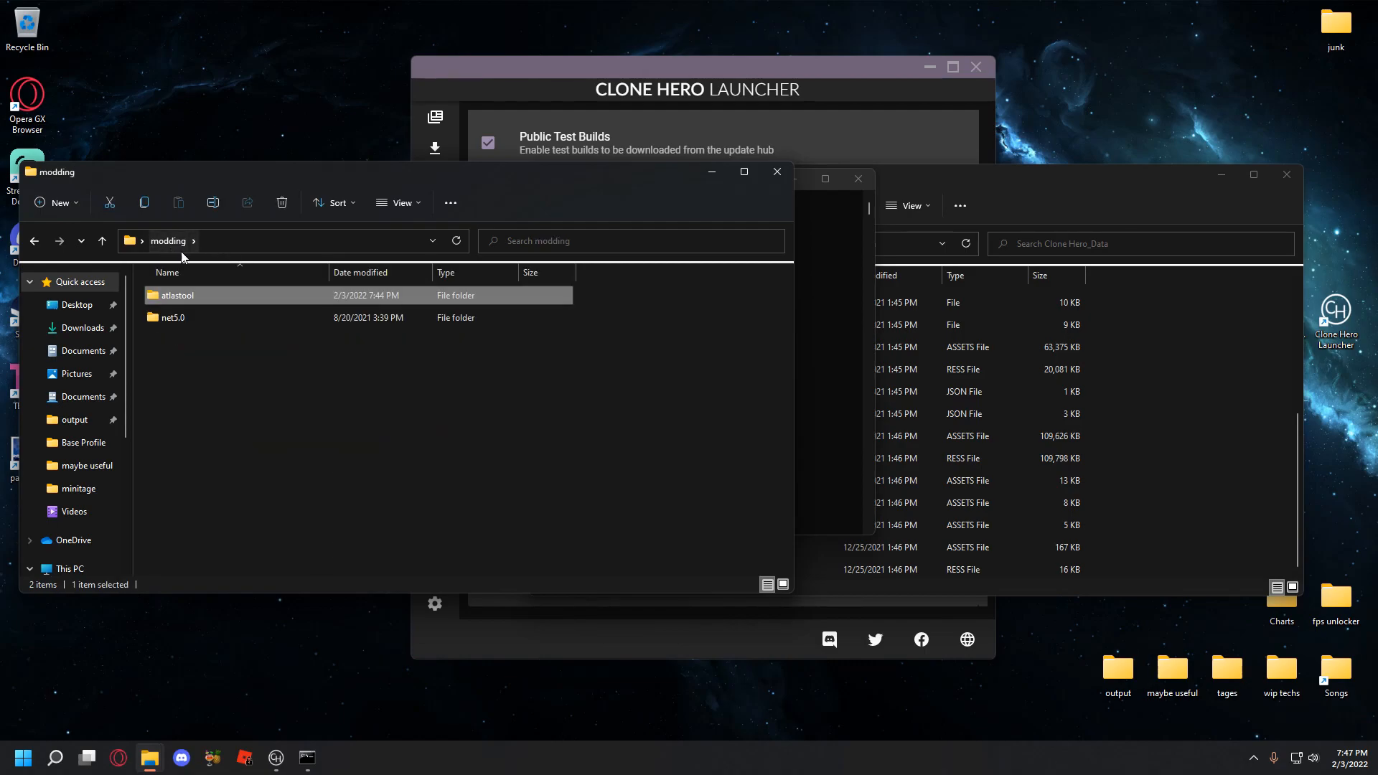
pyautogui.doubleClick(203, 299)
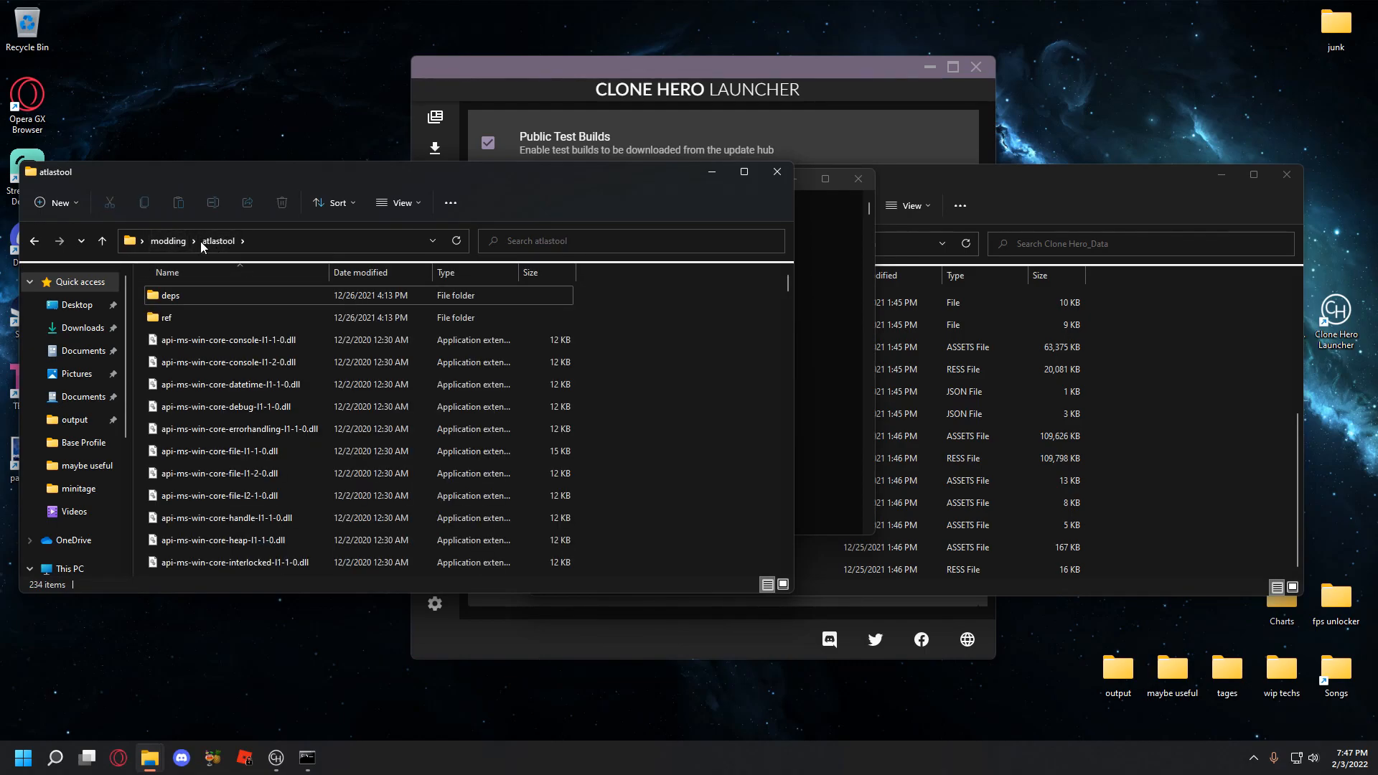
pyautogui.click(340, 241)
pyautogui.hotkey('ctrl', 'c')
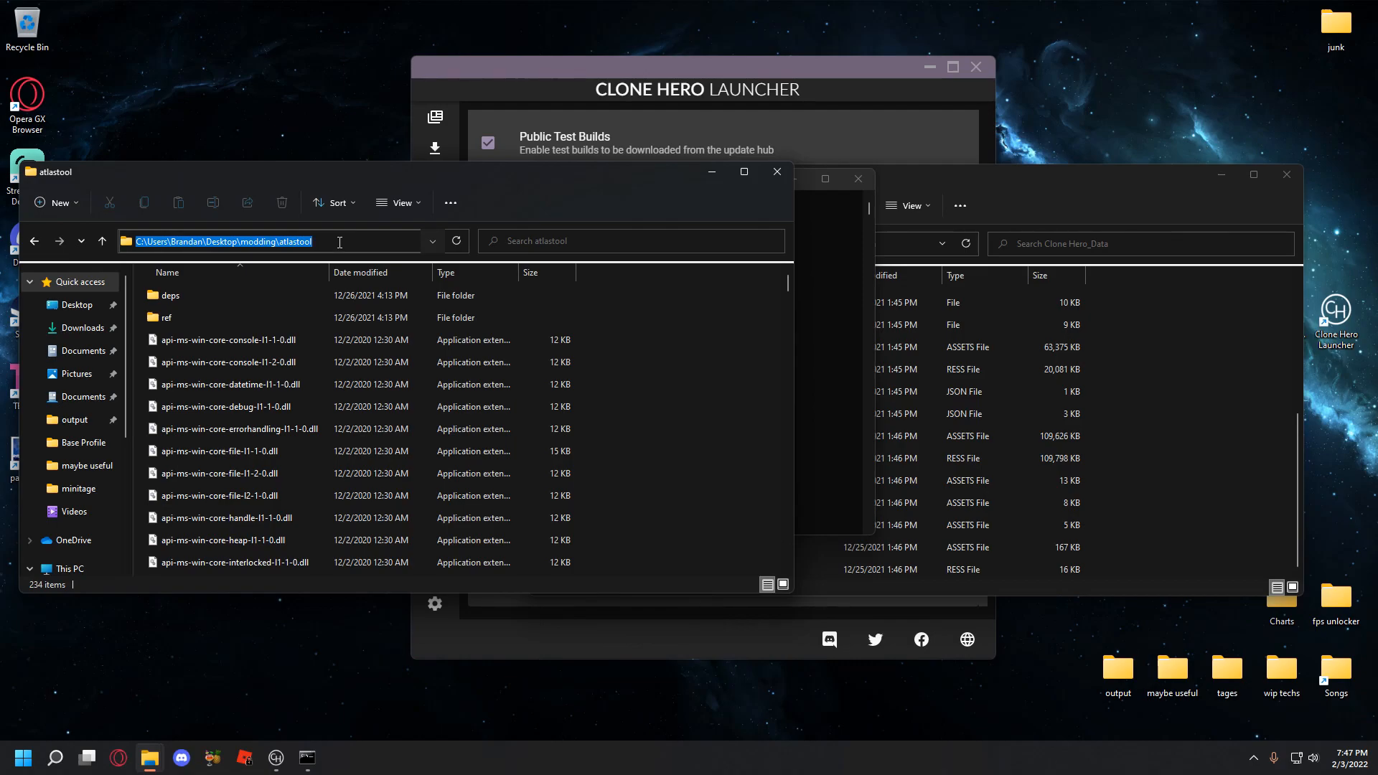
# - In Command Prompt, change the working directory to the copied modding\atlastool path with the cd command
pyautogui.click(675, 352)
pyautogui.click(870, 210)
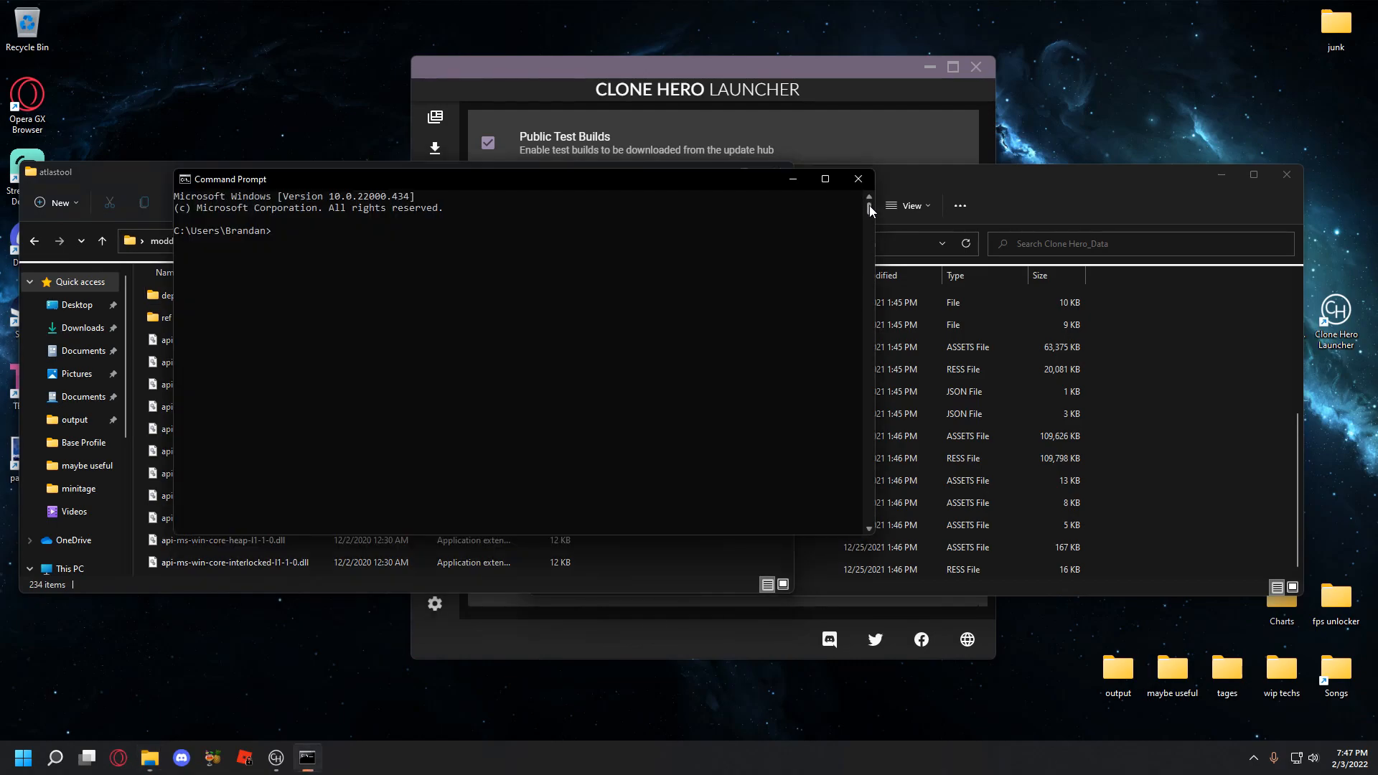
pyautogui.write('cd')
pyautogui.hotkey('ctrl', 'v')
pyautogui.press('Return')
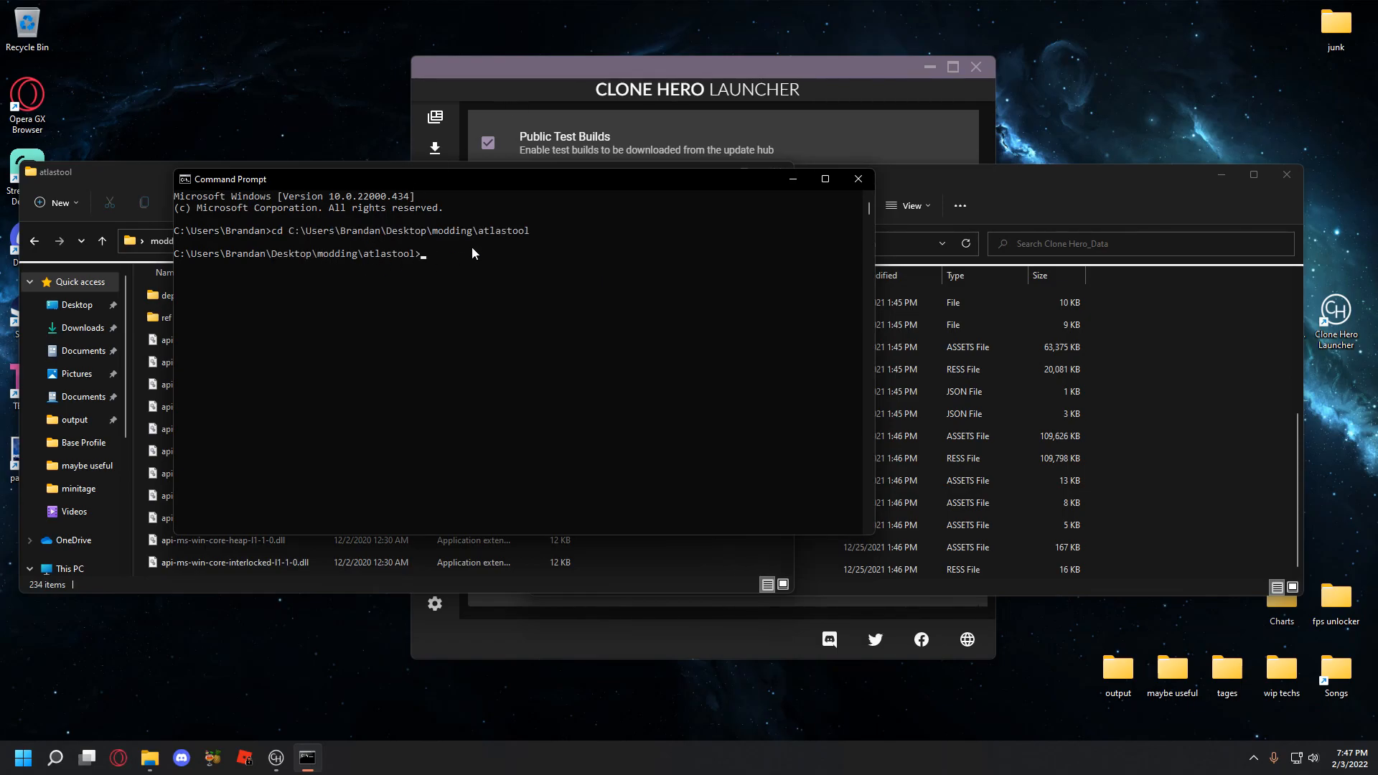
# - Copy the full path of the Clone Hero_Data folder from its folder window
pyautogui.click(1031, 188)
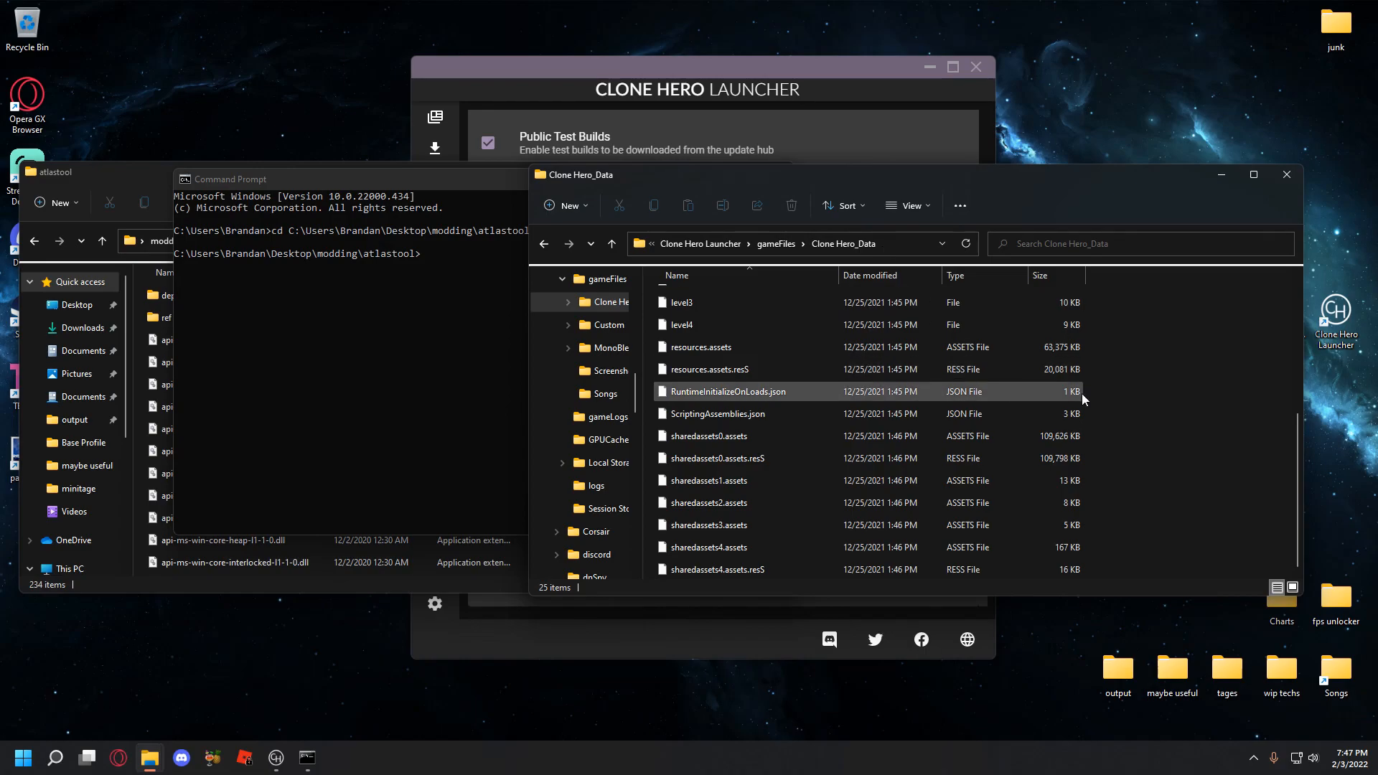
pyautogui.click(900, 241)
pyautogui.hotkey('ctrl', 'c')
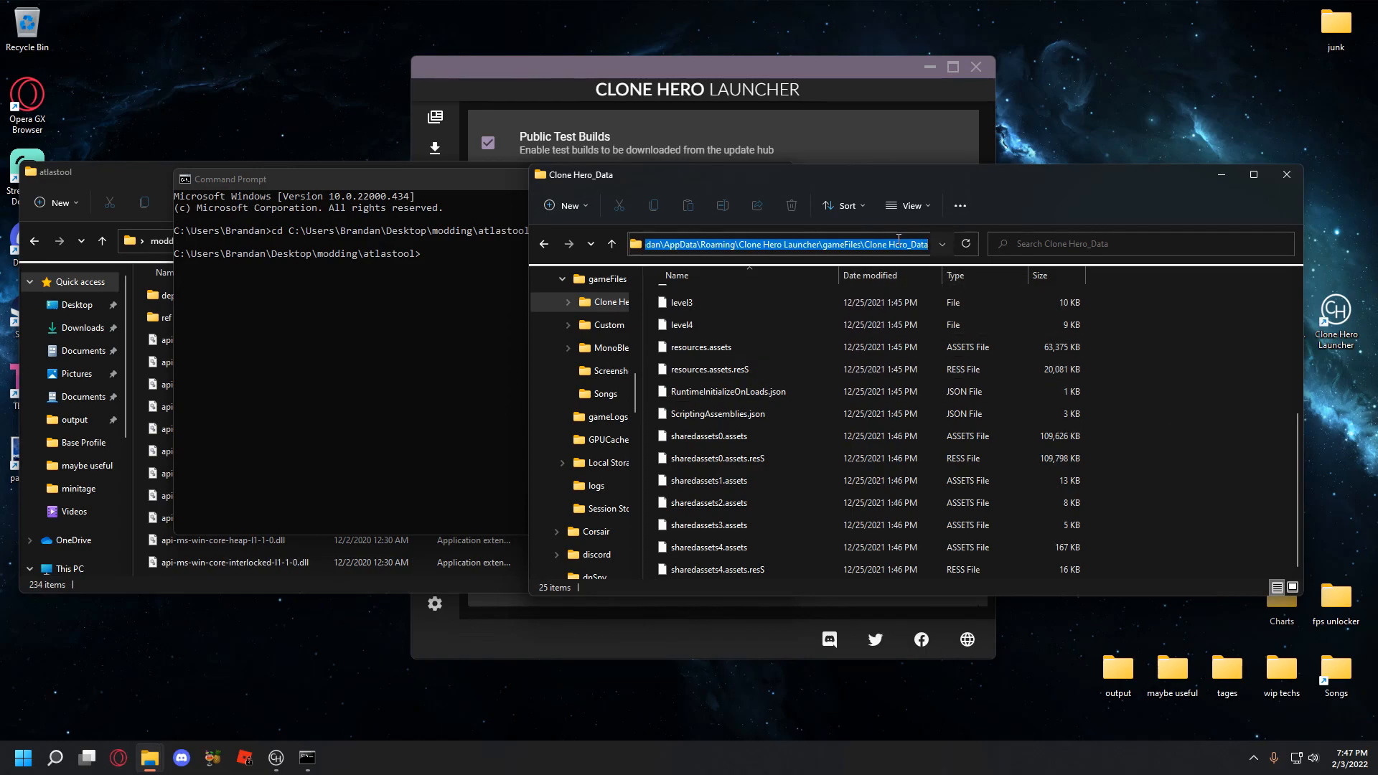
# - In Command Prompt, run atlastool.exe -x -i with the copied Clone Hero_Data folder path in quotation marks
pyautogui.click(480, 182)
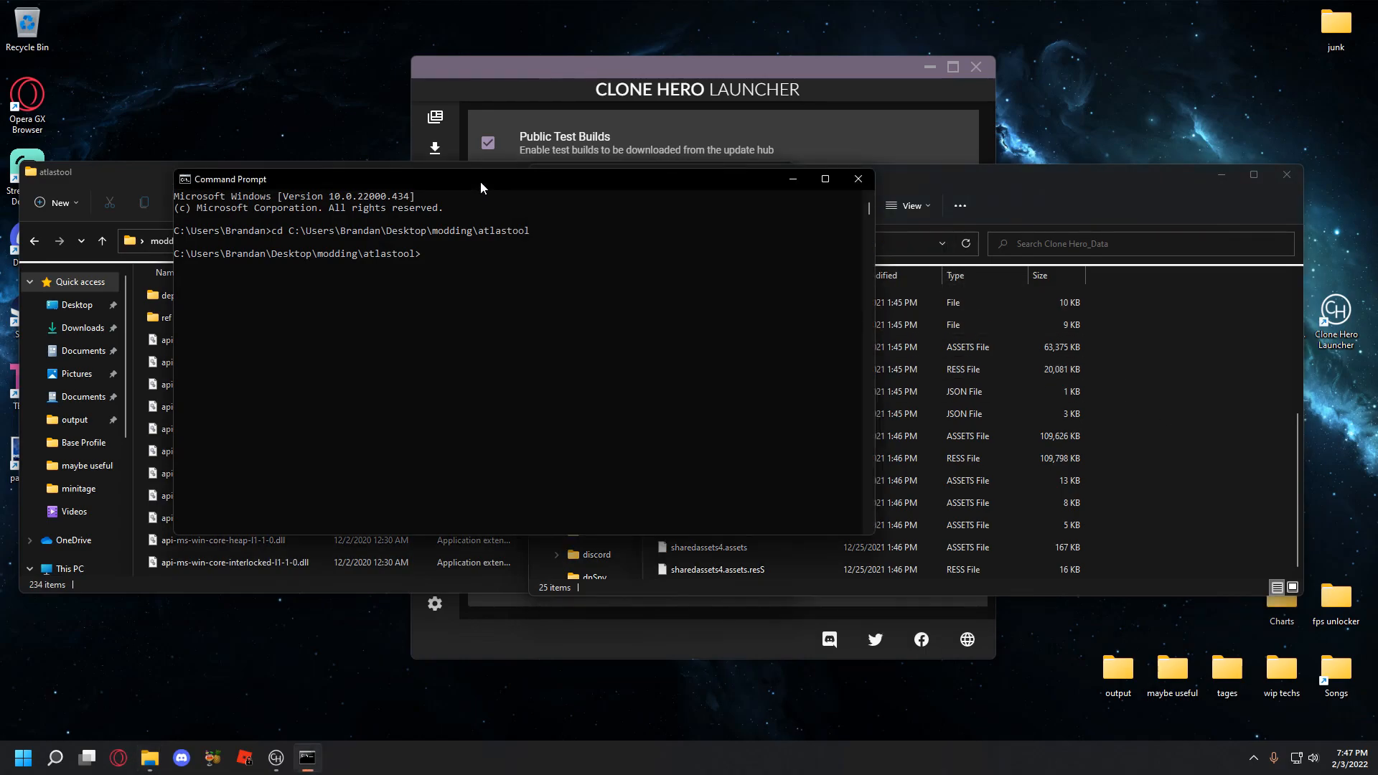
pyautogui.write('atlastool.exe -x -i')
pyautogui.write('"')
pyautogui.hotkey('ctrl', 'v')
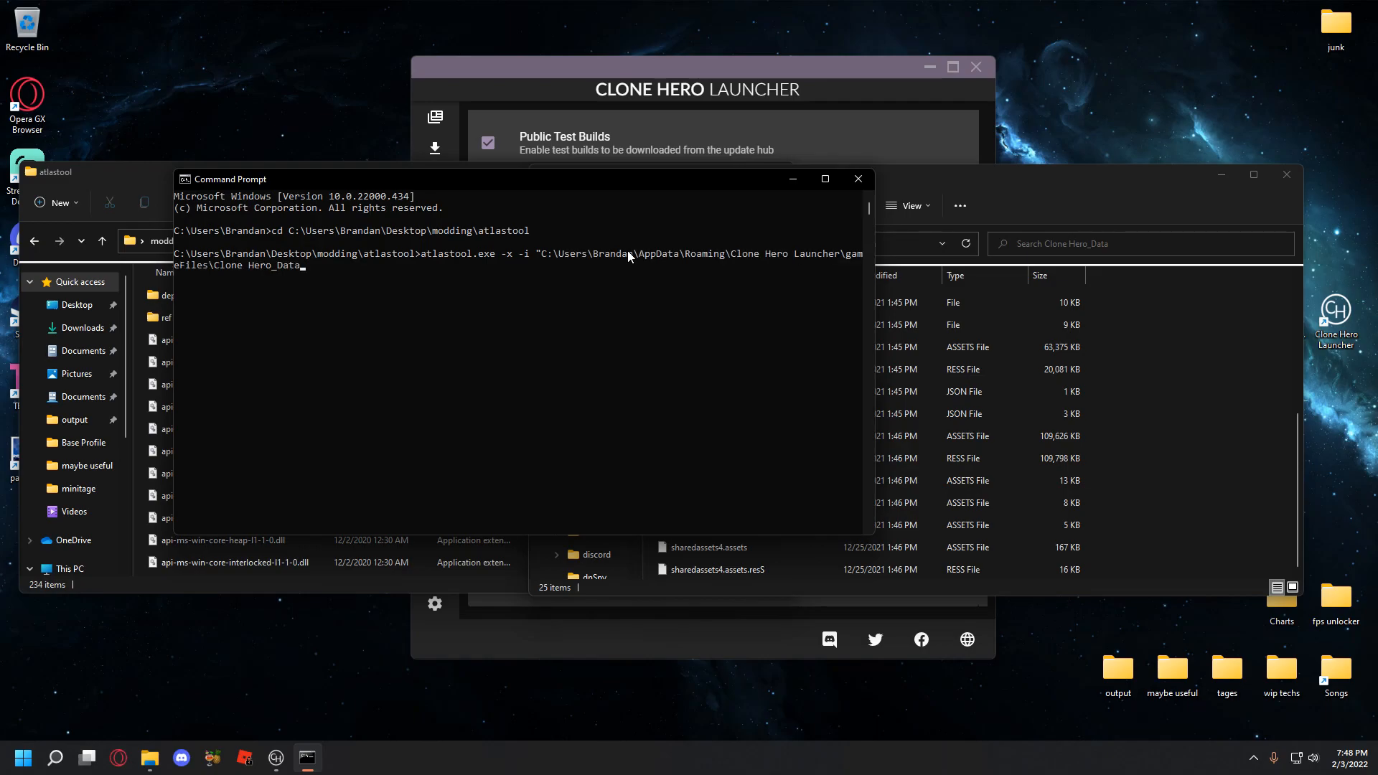
pyautogui.write('"')
pyautogui.press('Return')
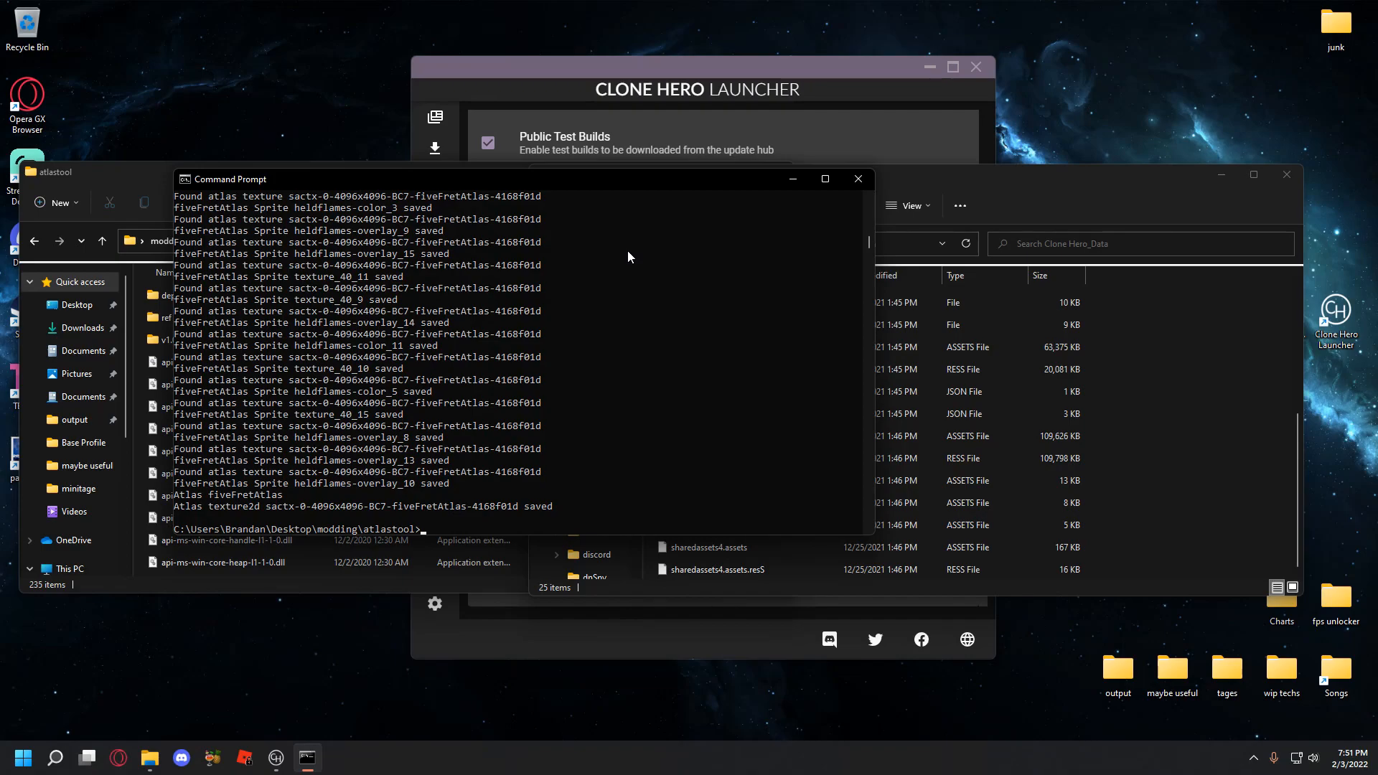
# - Open the extracted v1.0.0.3113-master folder in atlastool and view the fiveFretAtlas image, closing it when done
pyautogui.click(397, 579)
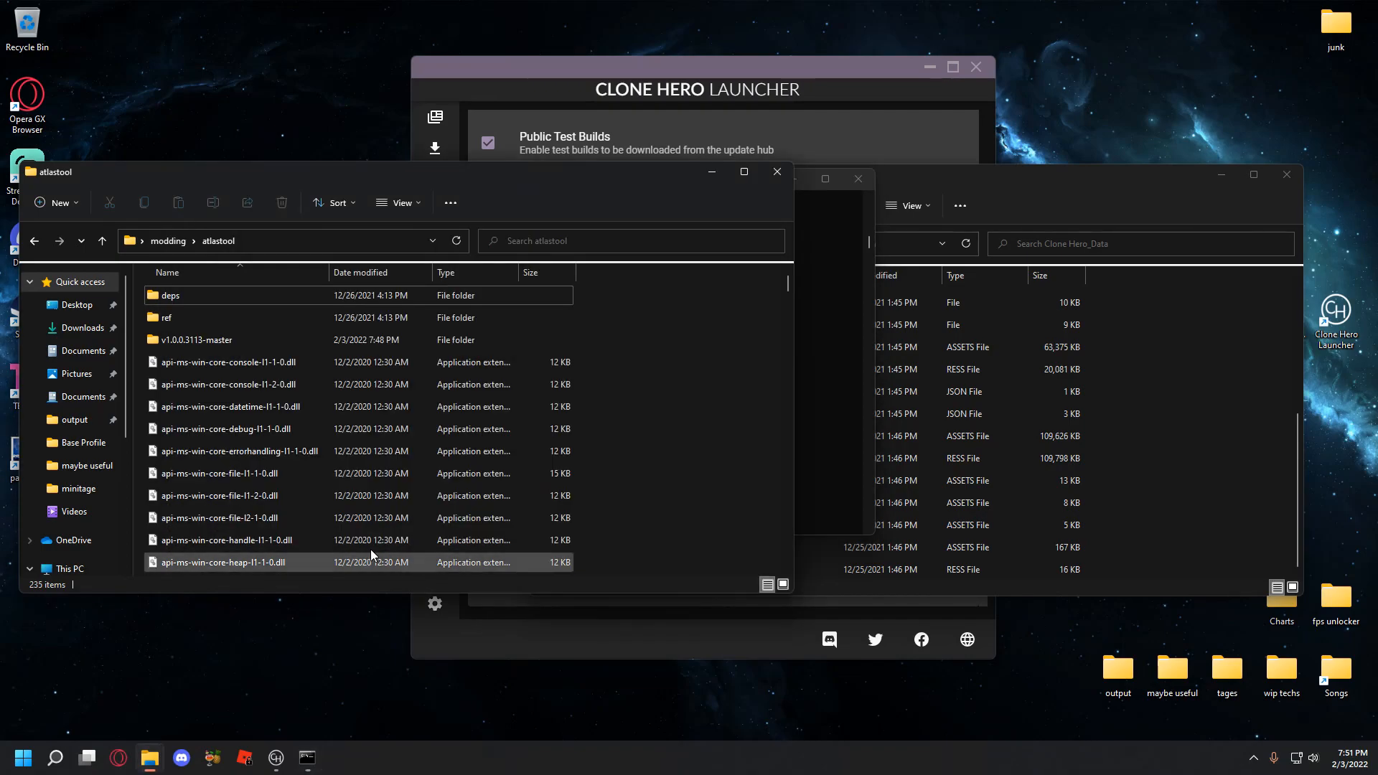
pyautogui.doubleClick(213, 343)
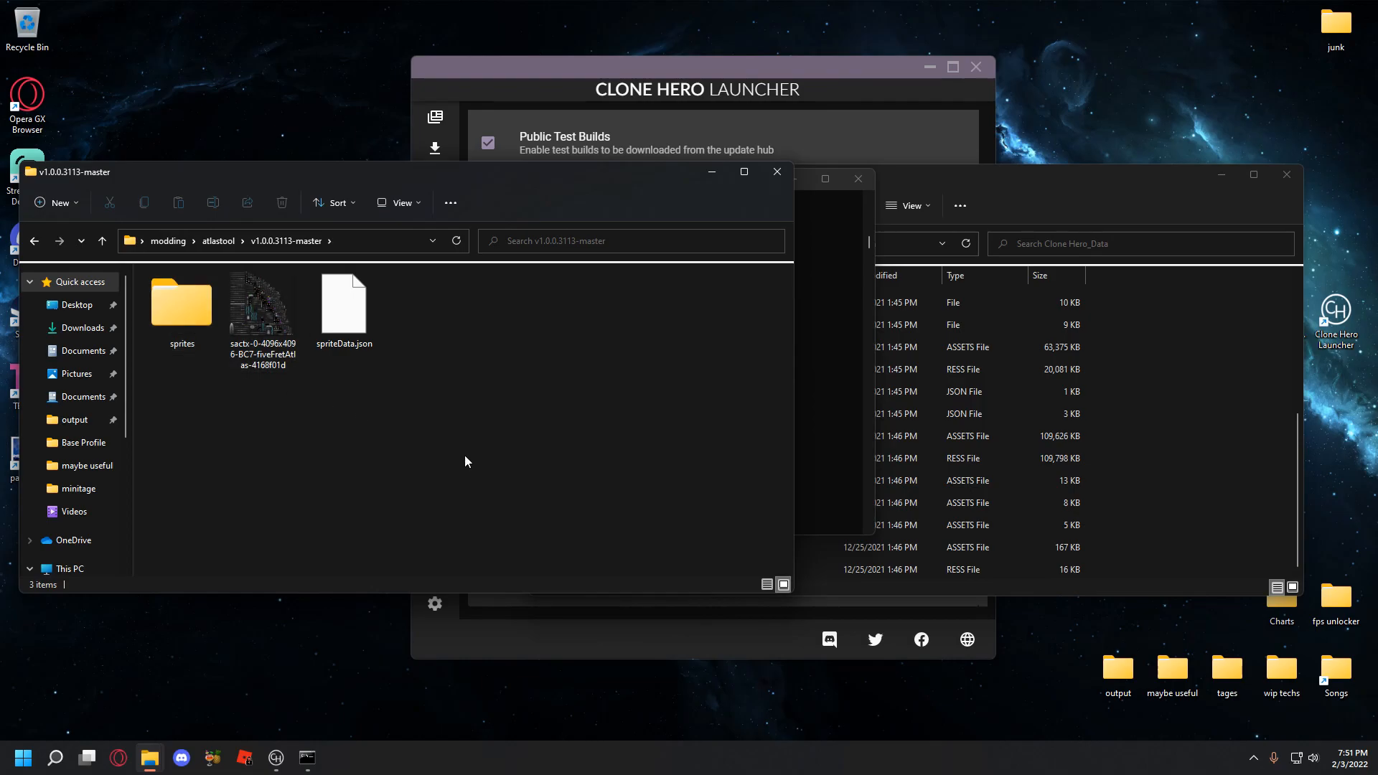
pyautogui.moveTo(314, 438); pyautogui.dragTo(246, 283)
pyautogui.click(290, 400)
pyautogui.doubleClick(261, 313)
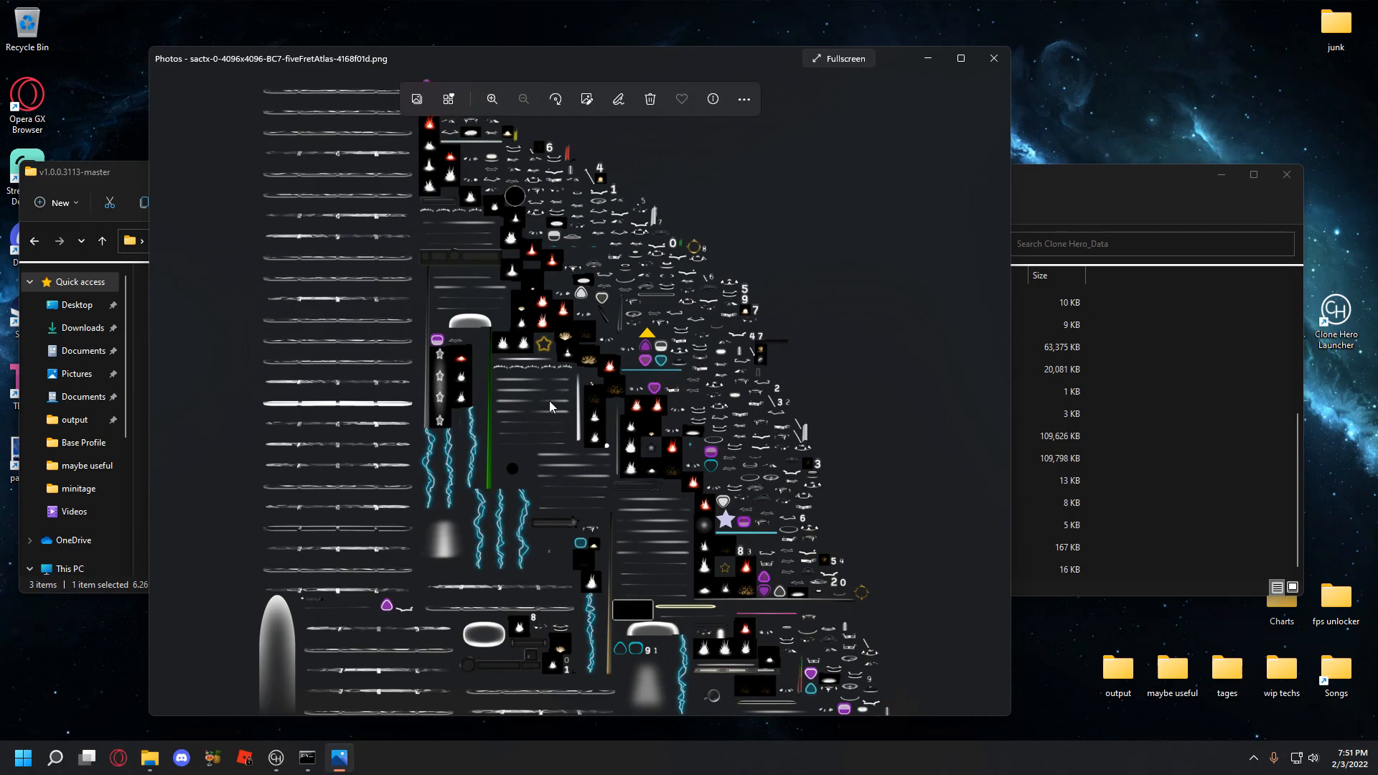
pyautogui.click(994, 58)
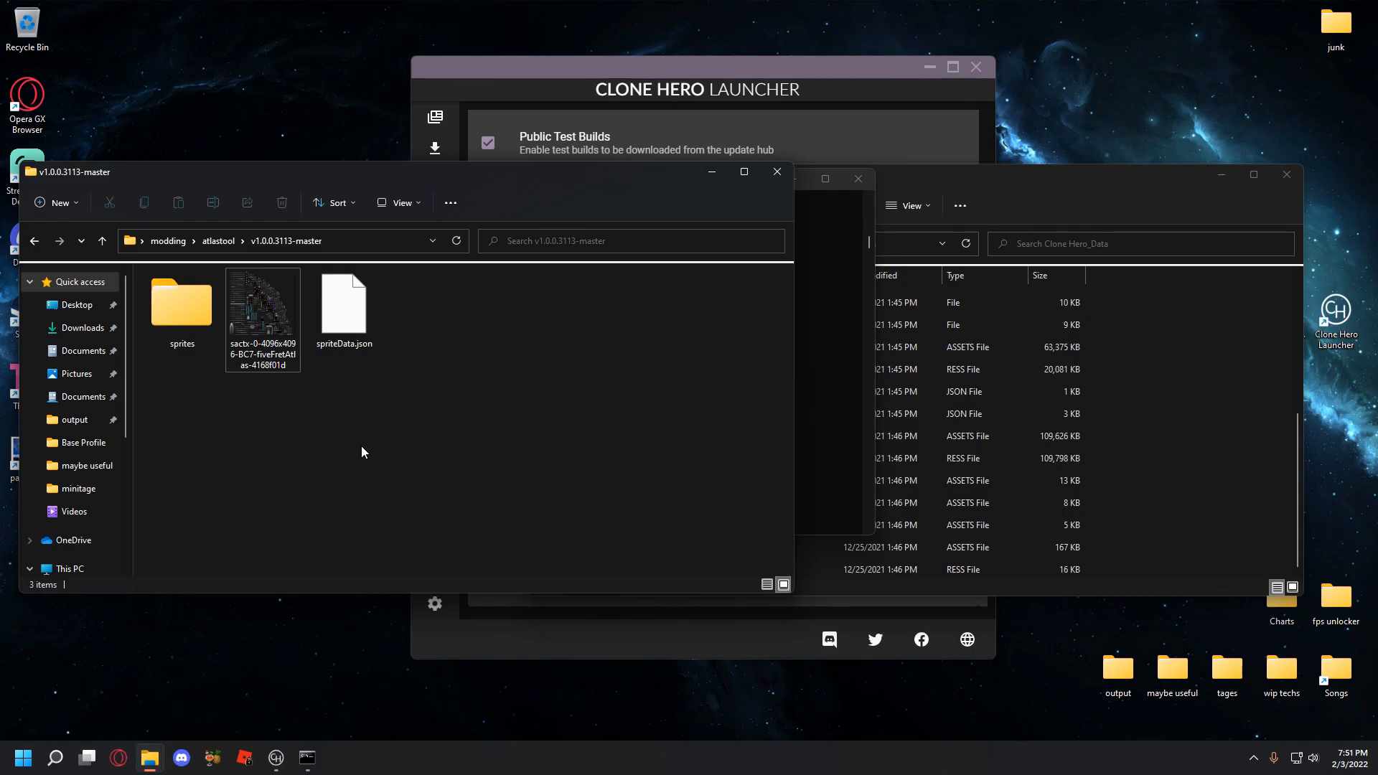
# - Open the sprites folder inside v1.0.0.3113-master and look through the extracted sprite images
pyautogui.doubleClick(182, 327)
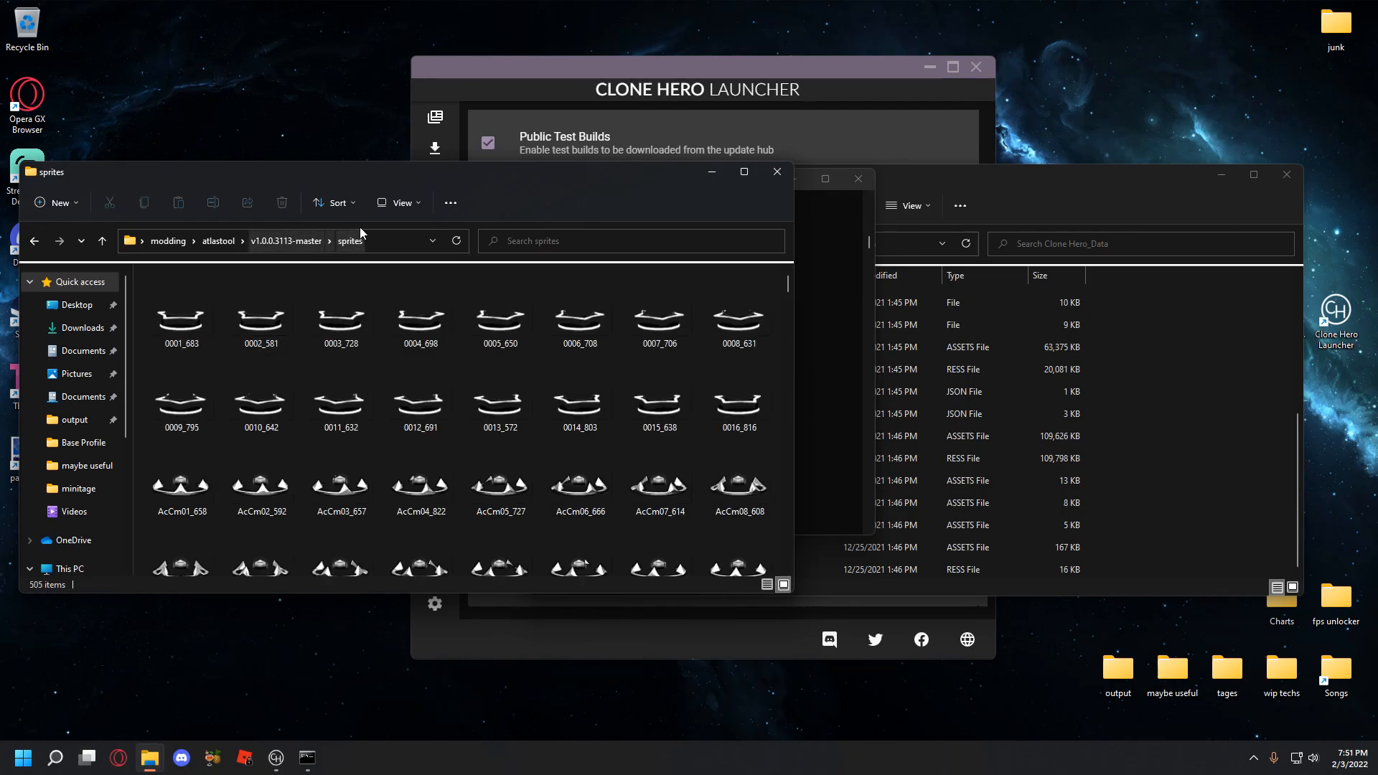
pyautogui.click(287, 240)
pyautogui.doubleClick(200, 310)
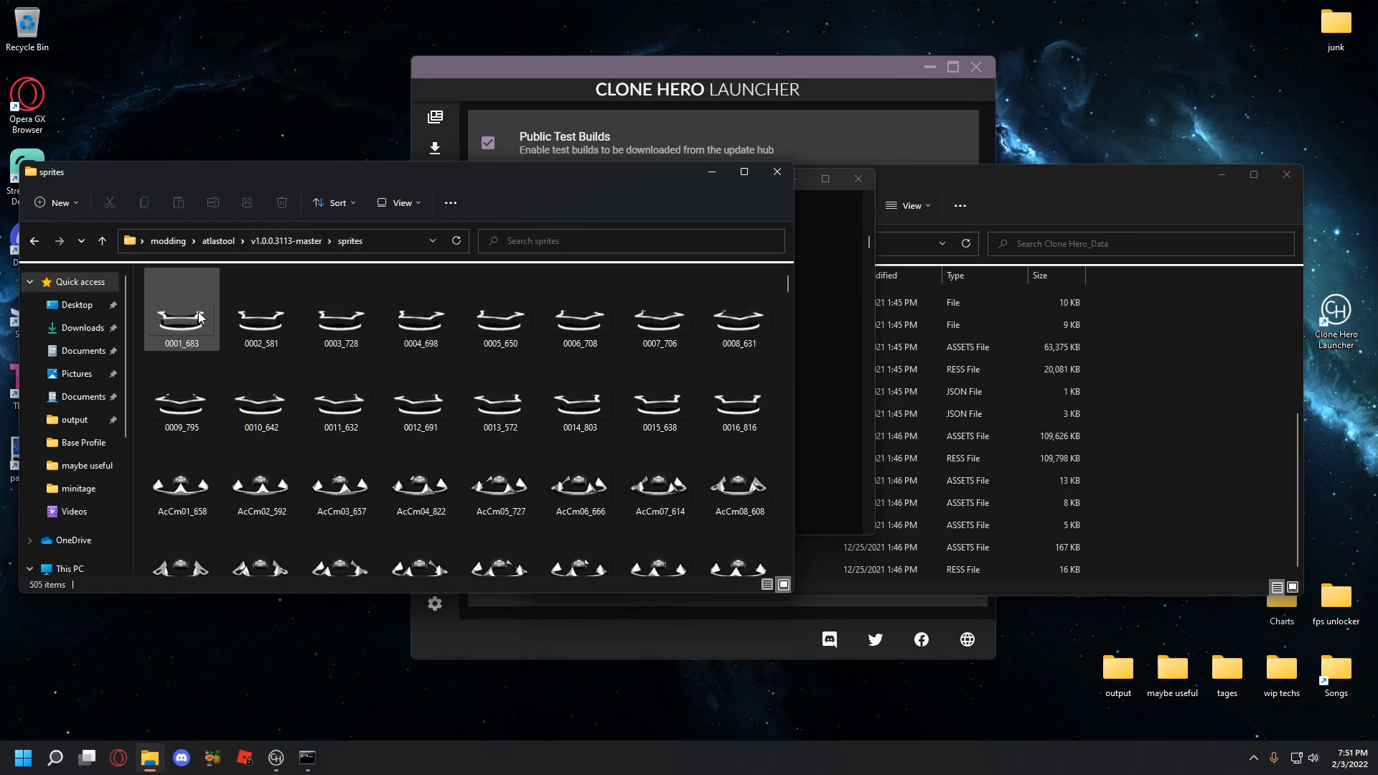
pyautogui.scroll(-10, 355, 489)
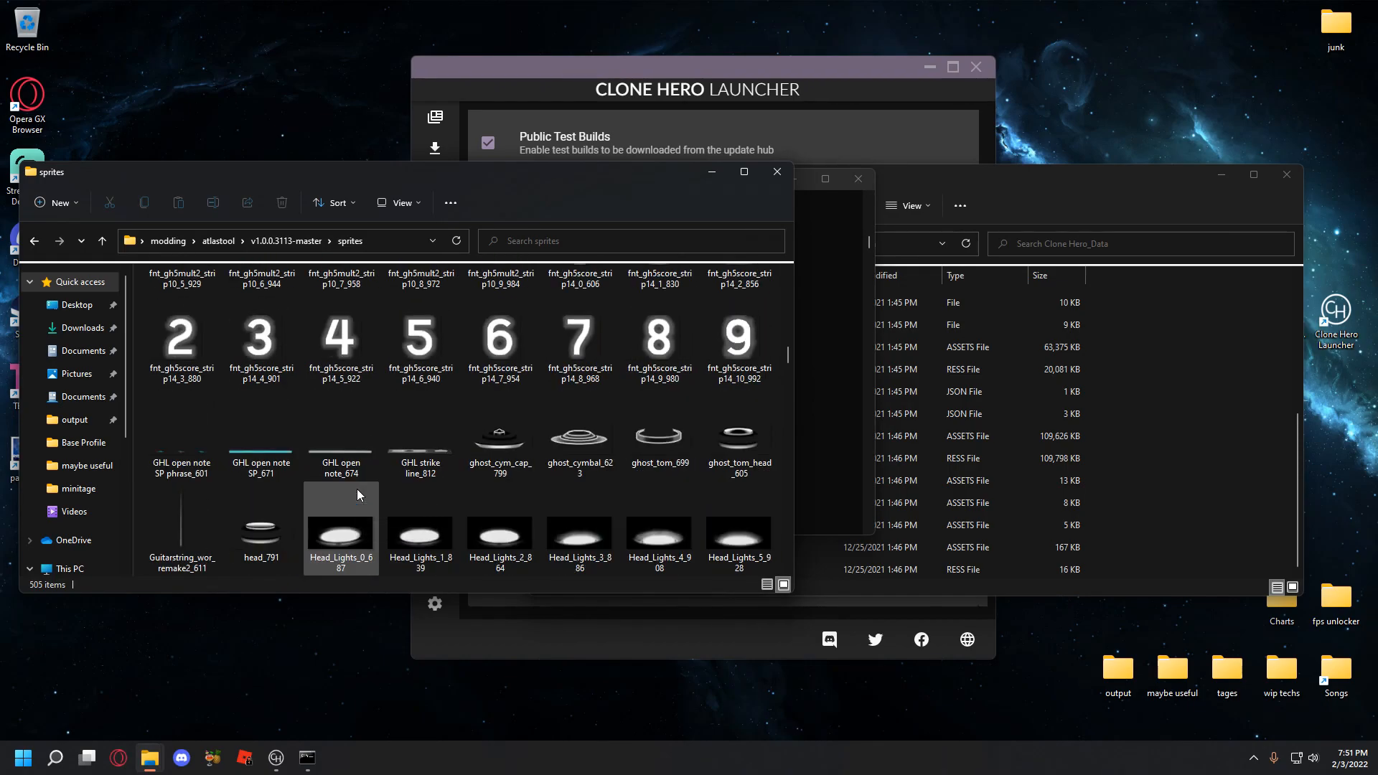
pyautogui.scroll(4, 359, 487)
pyautogui.scroll(-3, 366, 483)
pyautogui.scroll(5, 366, 484)
pyautogui.scroll(-5, 368, 482)
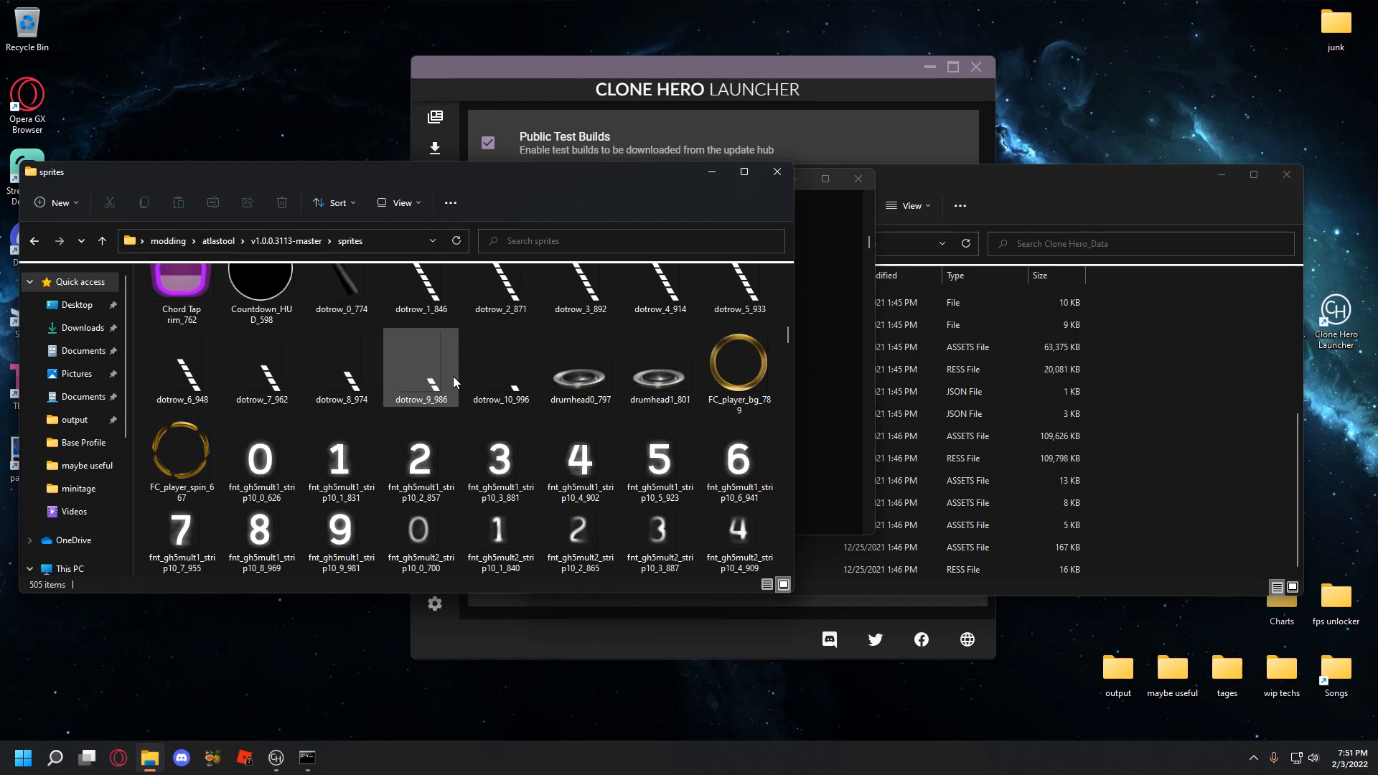
pyautogui.moveTo(454, 376)
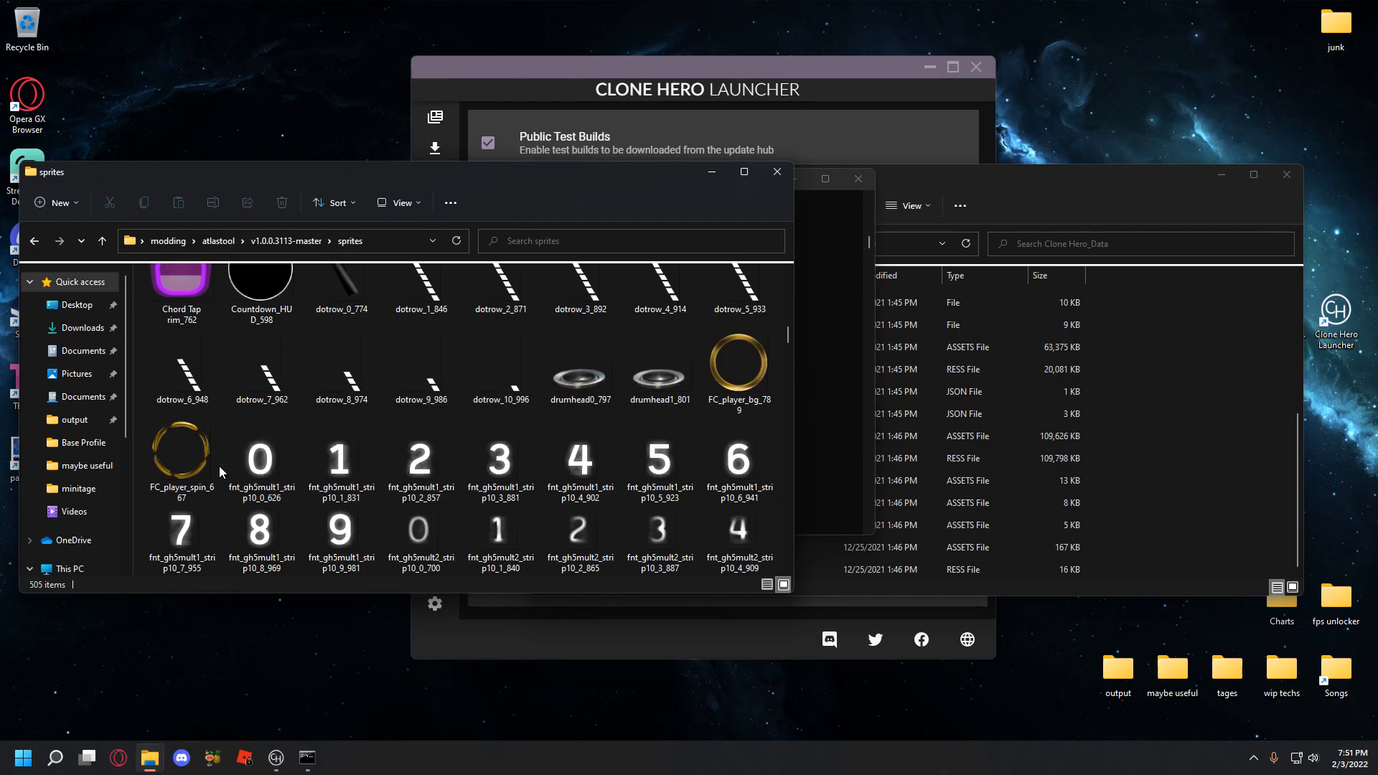
pyautogui.scroll(-3, 218, 466)
pyautogui.scroll(5, 217, 463)
pyautogui.scroll(-2, 257, 464)
pyautogui.moveTo(229, 475)
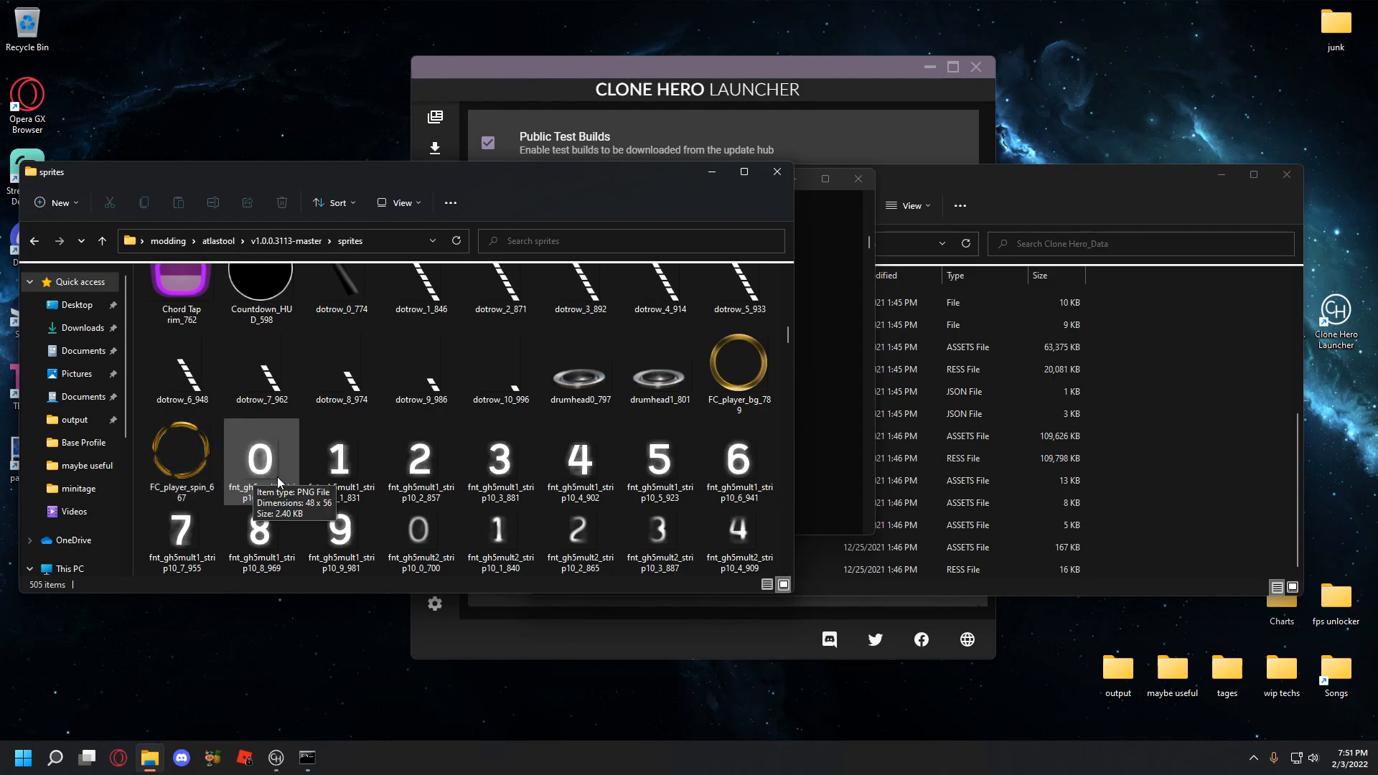
# - Find the Guitarstring_wor_remake2_611 sprite and open it in paint.net
pyautogui.scroll(-10, 423, 434)
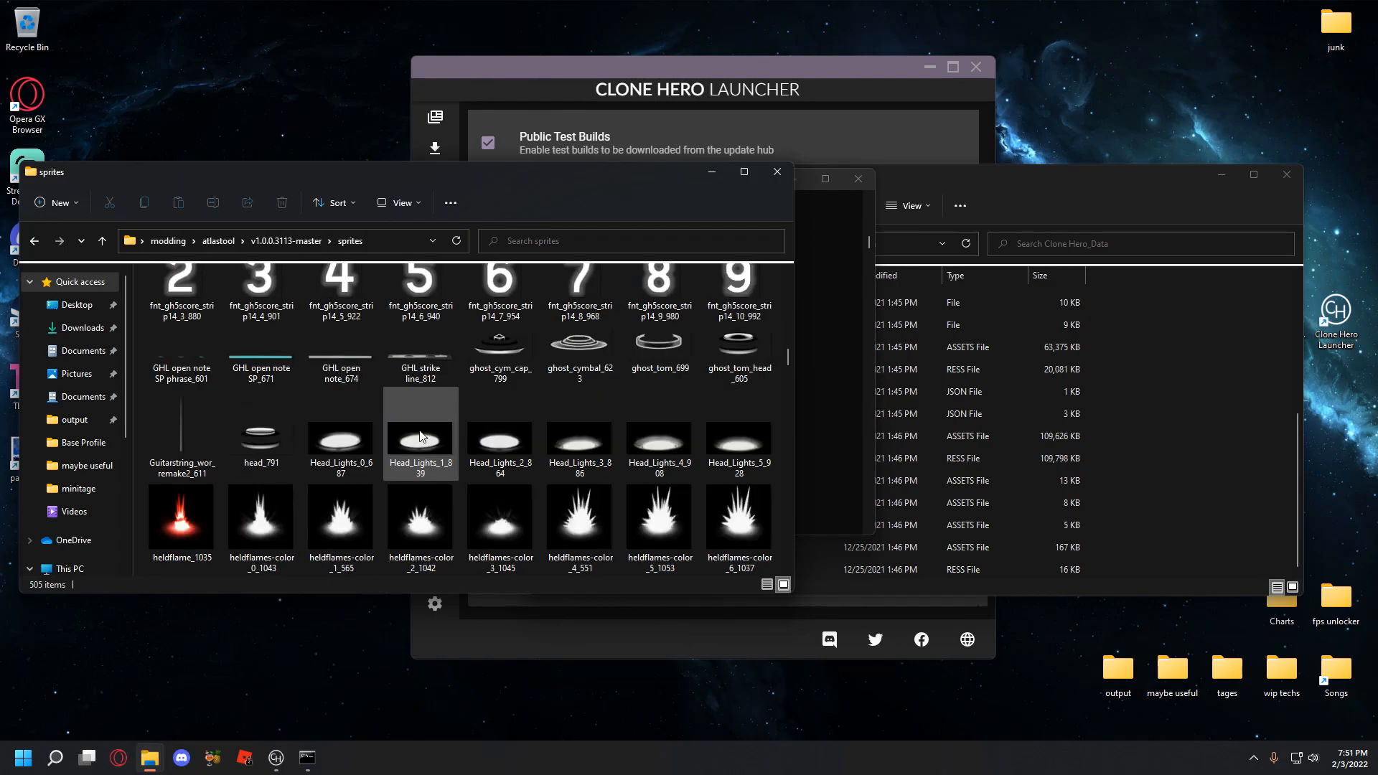
pyautogui.rightClick(186, 468)
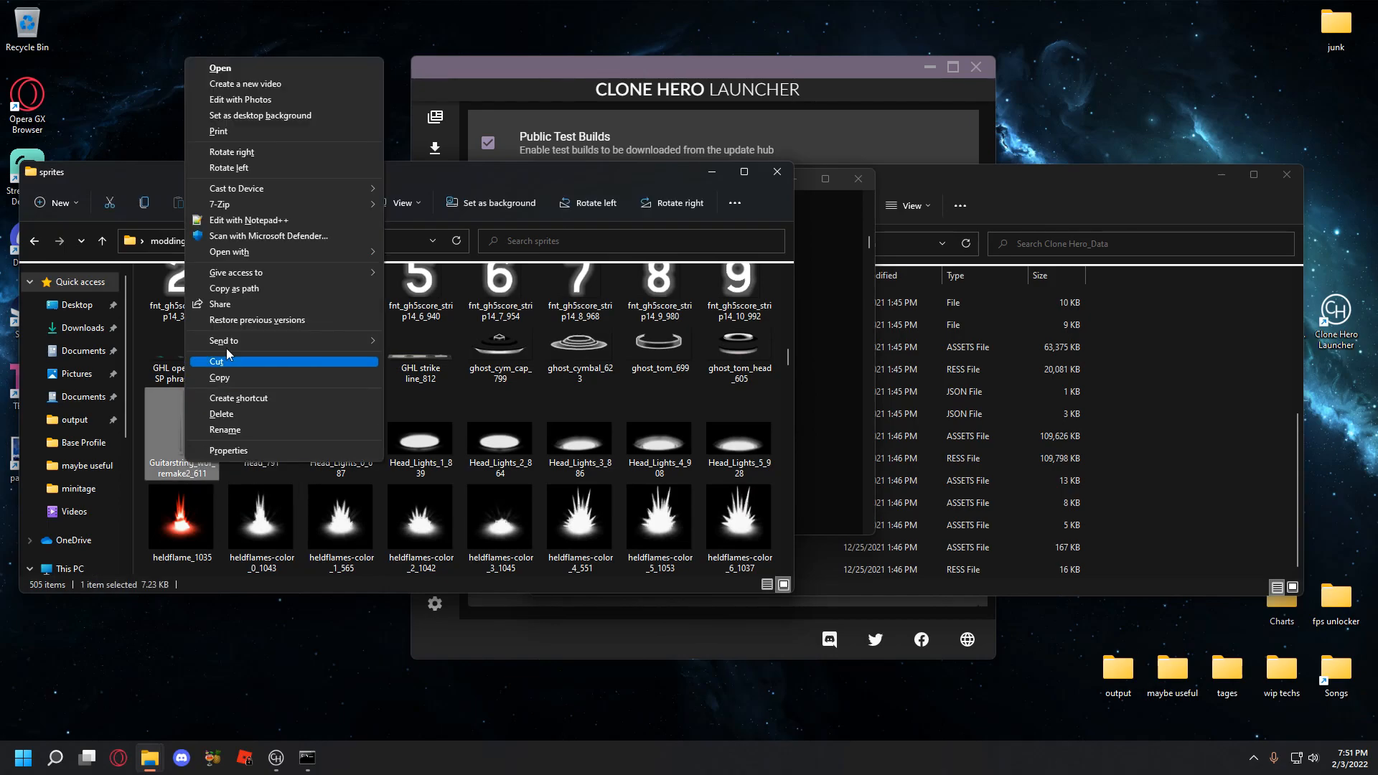
pyautogui.moveTo(266, 252)
pyautogui.click(446, 281)
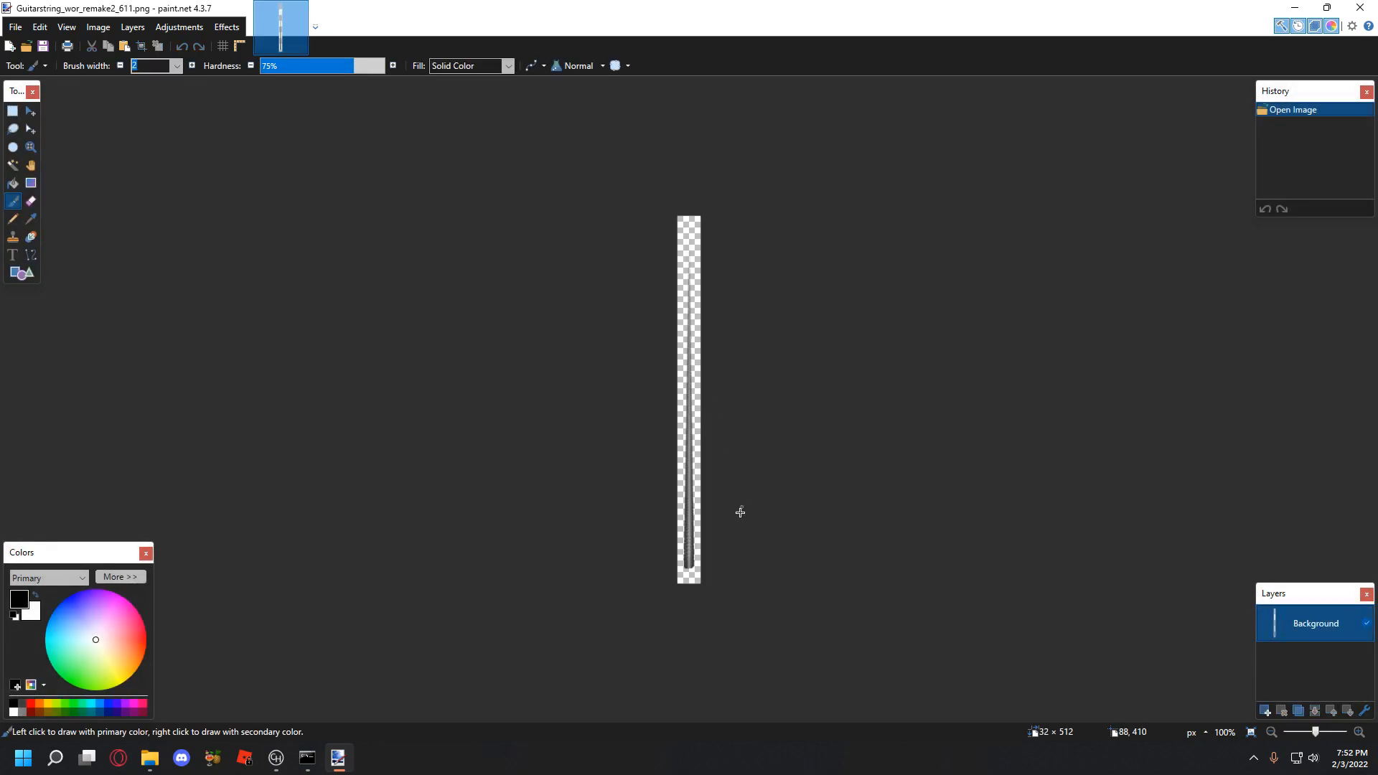
# - Erase the entire guitar string image to full transparency, save the PNG, close paint.net and check its thumbnail in the sprites folder
pyautogui.scroll(1, 687, 566)
pyautogui.hotkey('ctrl', 'a')
pyautogui.press('Delete')
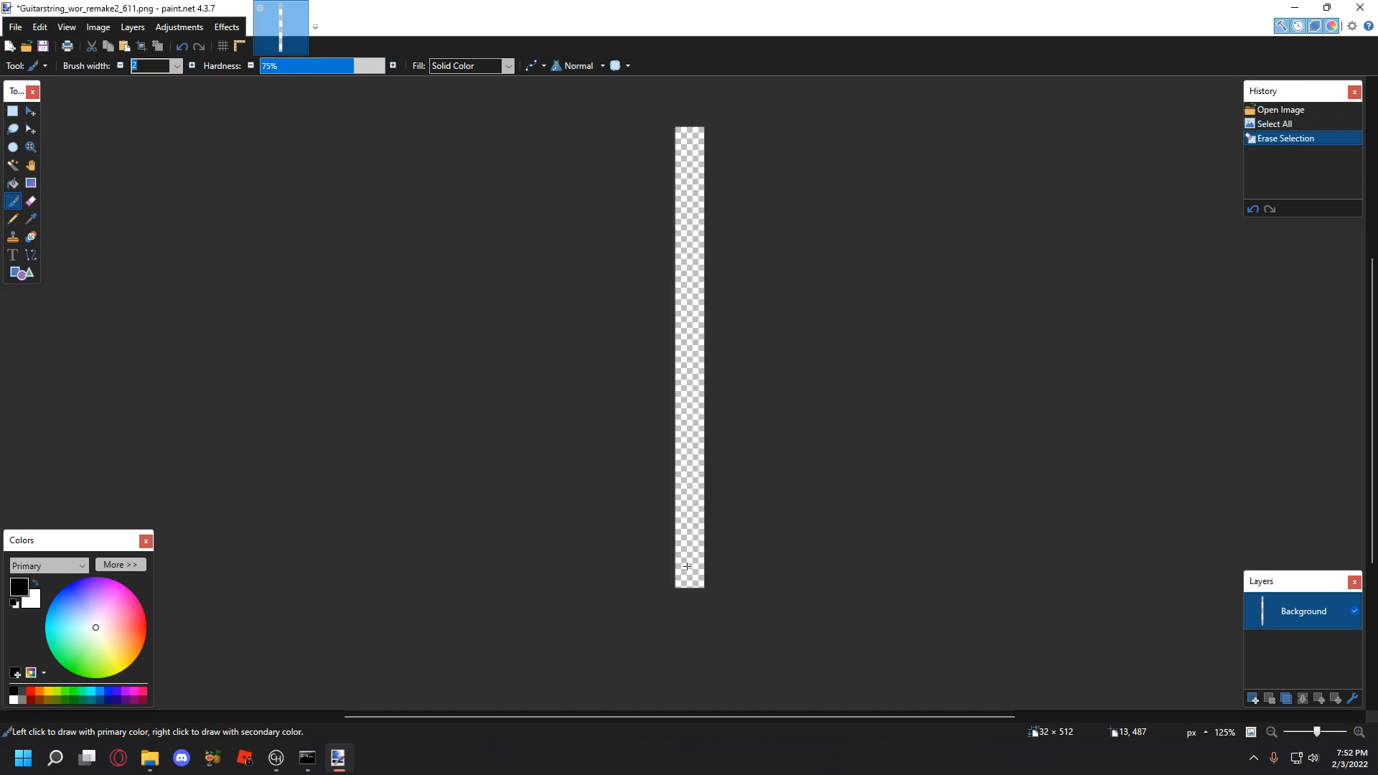
pyautogui.hotkey('ctrl', 's')
pyautogui.click(806, 490)
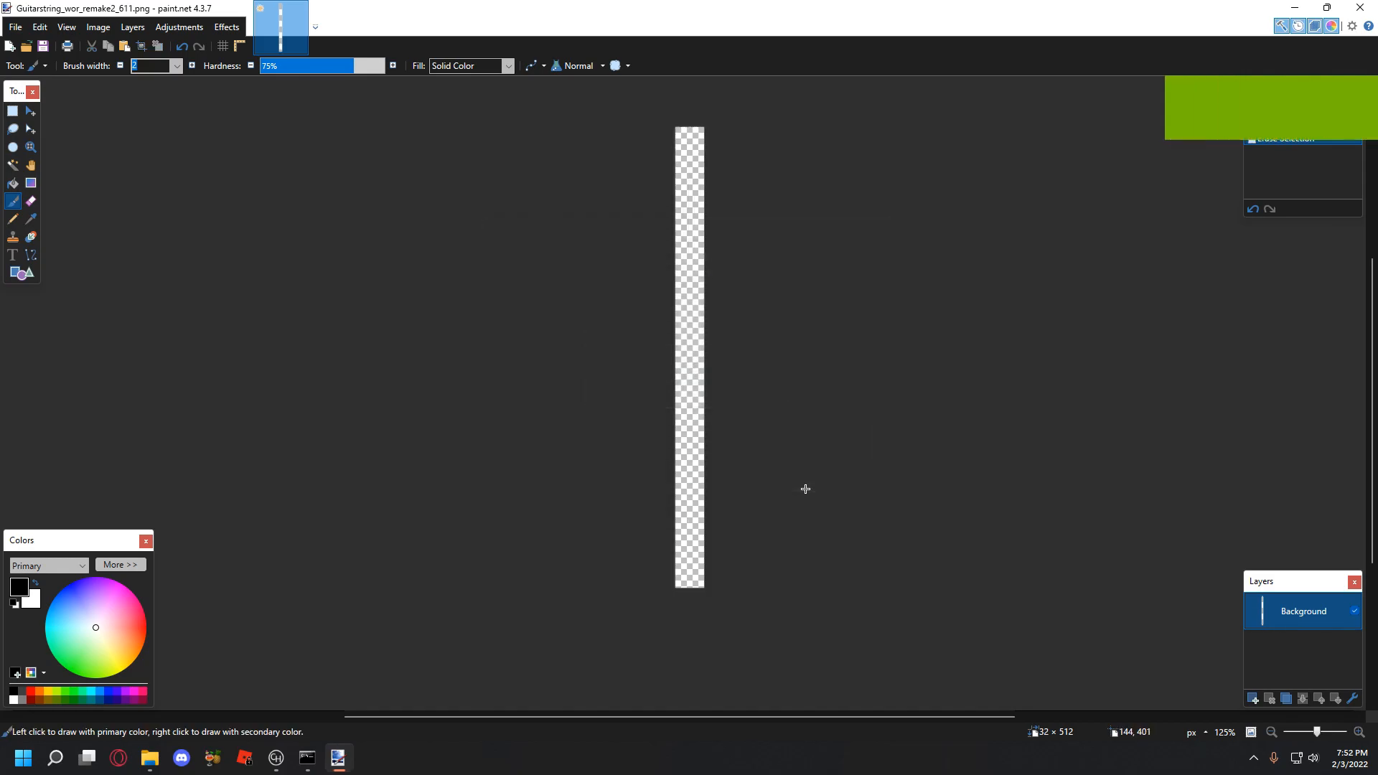
pyautogui.hotkey('alt', 'F4')
pyautogui.click(165, 452)
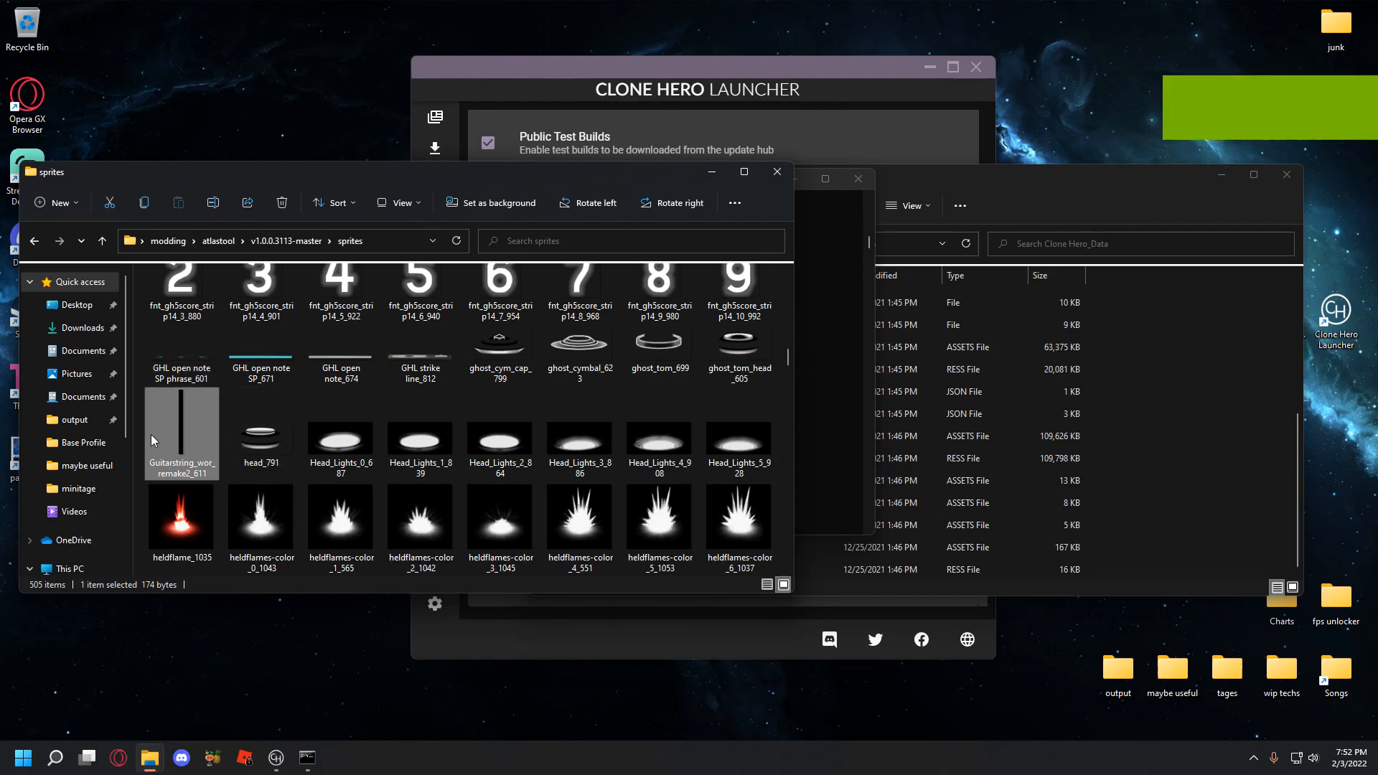
pyautogui.click(279, 449)
pyautogui.click(180, 441)
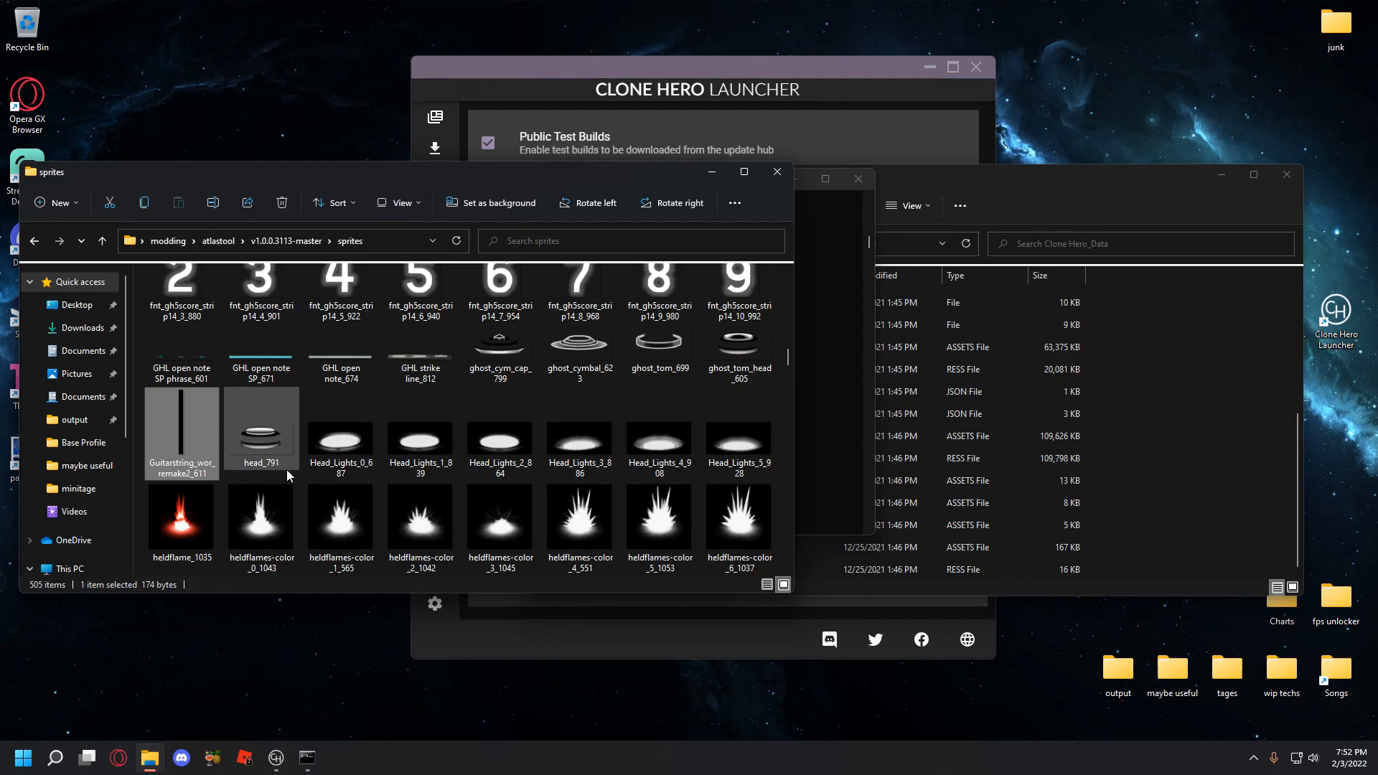
# - Browse the highlight, hit flame, star note, star power and sidebar images in the sprites folder for further sprites to edit
pyautogui.scroll(-5, 301, 473)
pyautogui.scroll(-5, 316, 475)
pyautogui.scroll(2, 317, 475)
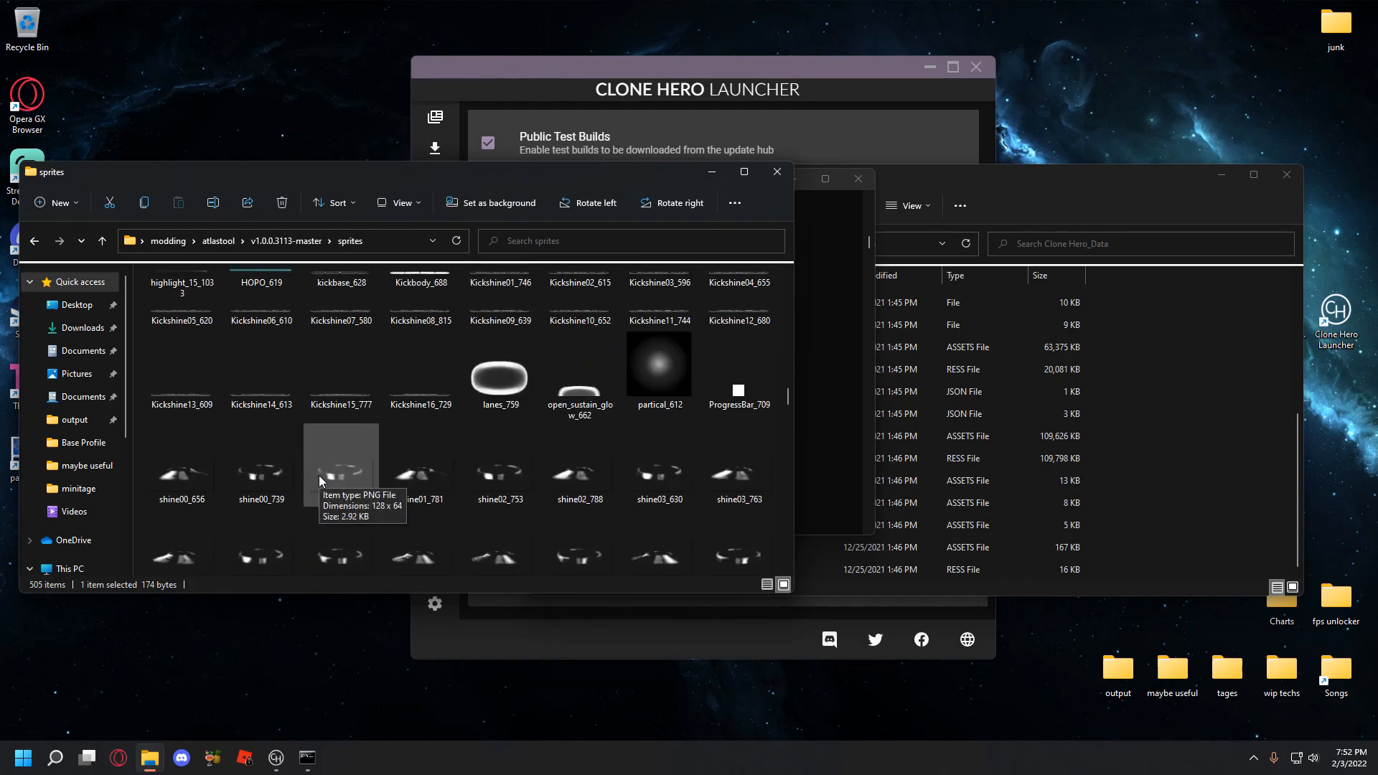
pyautogui.click(373, 394)
pyautogui.scroll(3, 373, 395)
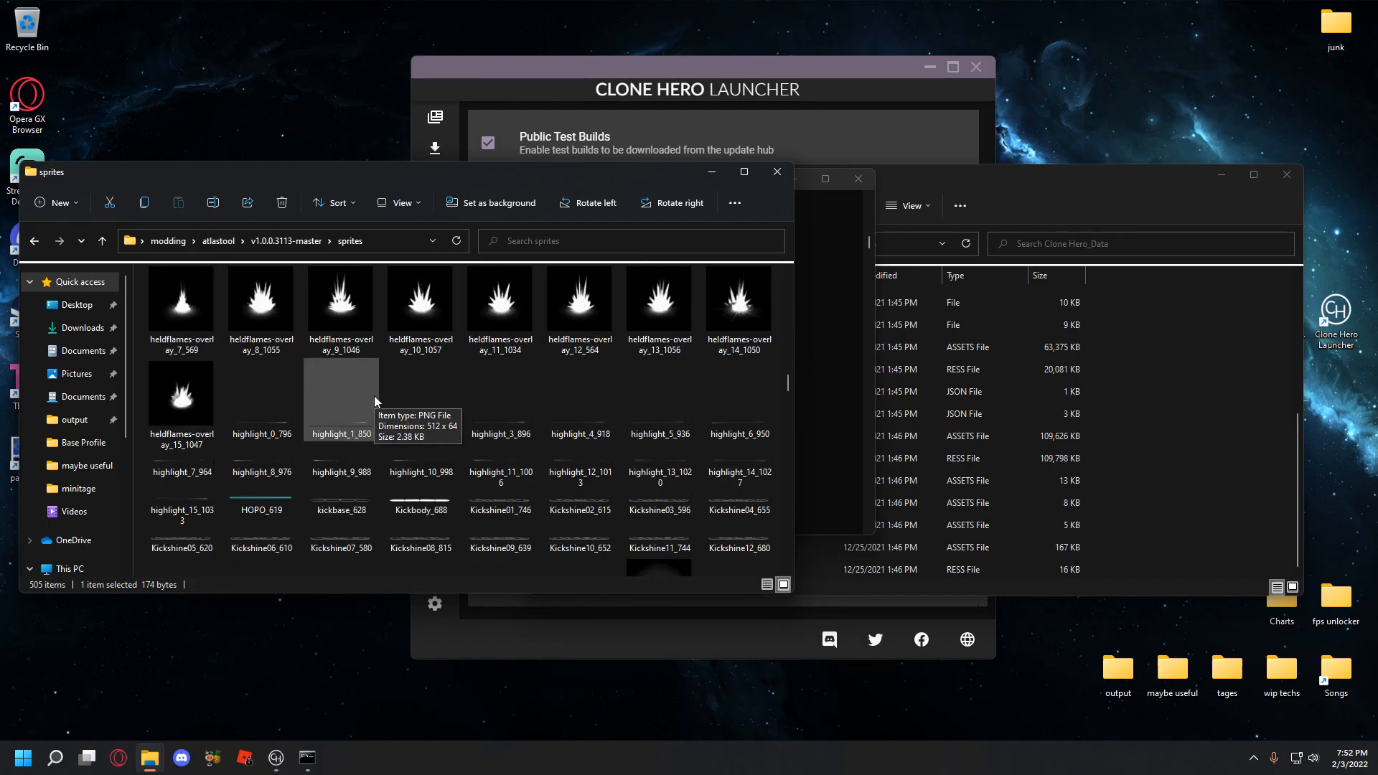
pyautogui.scroll(-7, 374, 395)
pyautogui.scroll(-3, 373, 395)
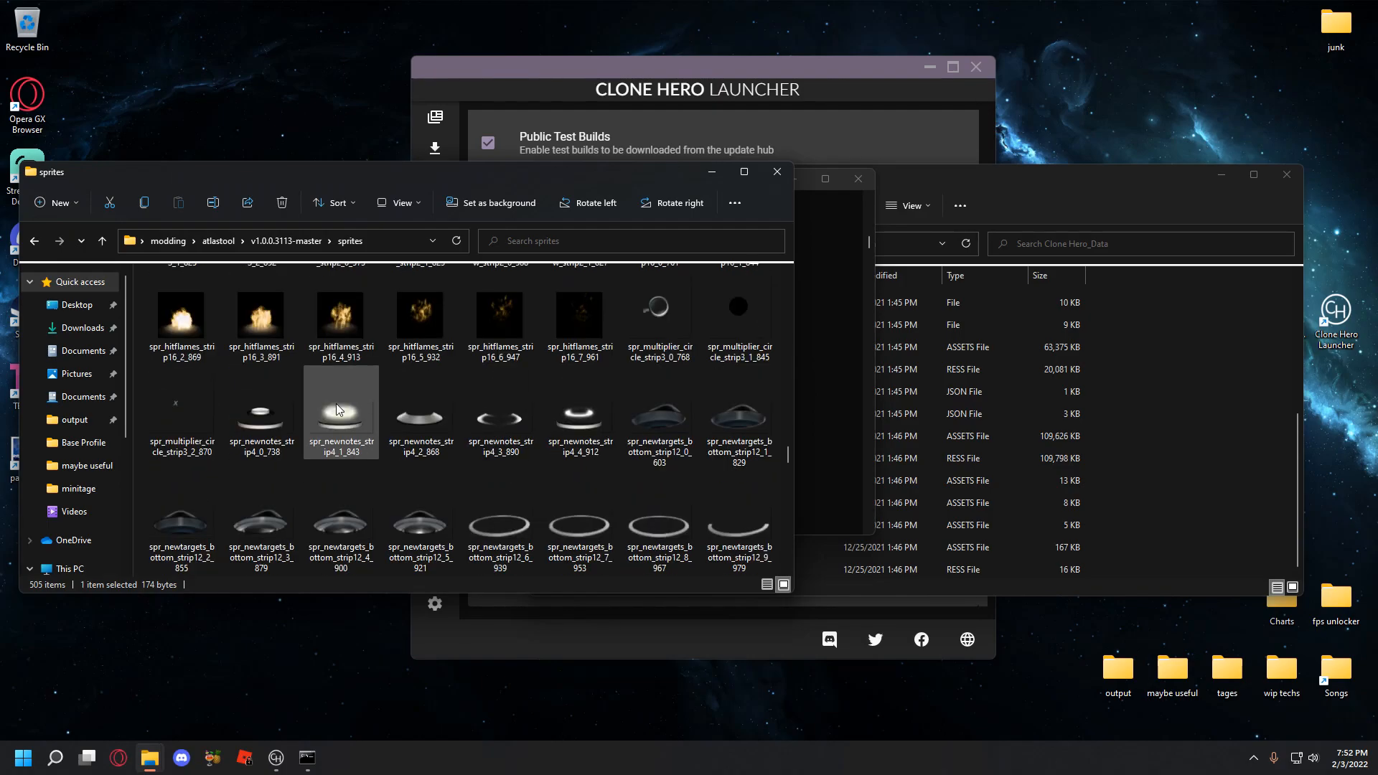
pyautogui.scroll(5, 274, 449)
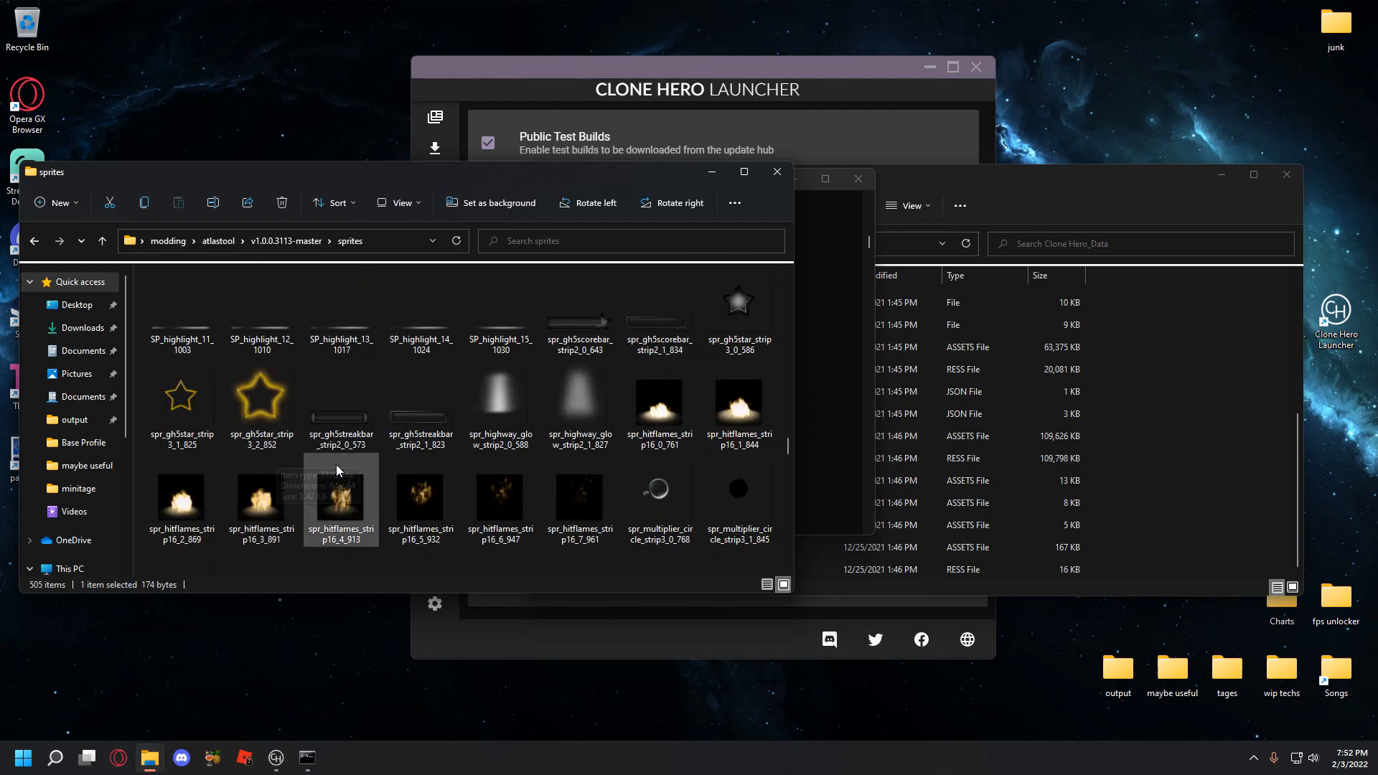
pyautogui.scroll(-9, 347, 465)
pyautogui.scroll(3, 348, 465)
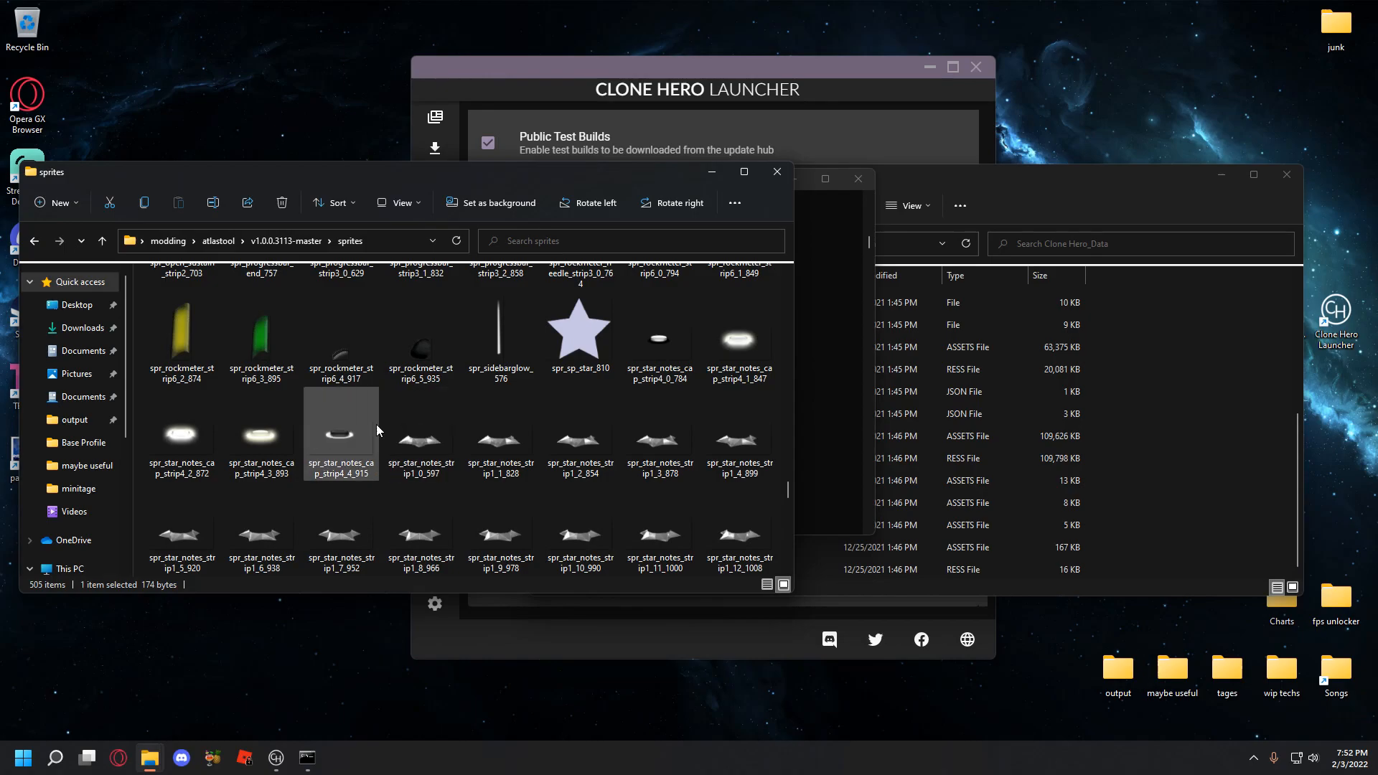
pyautogui.scroll(2, 375, 424)
pyautogui.scroll(-4, 375, 424)
pyautogui.scroll(-12, 464, 424)
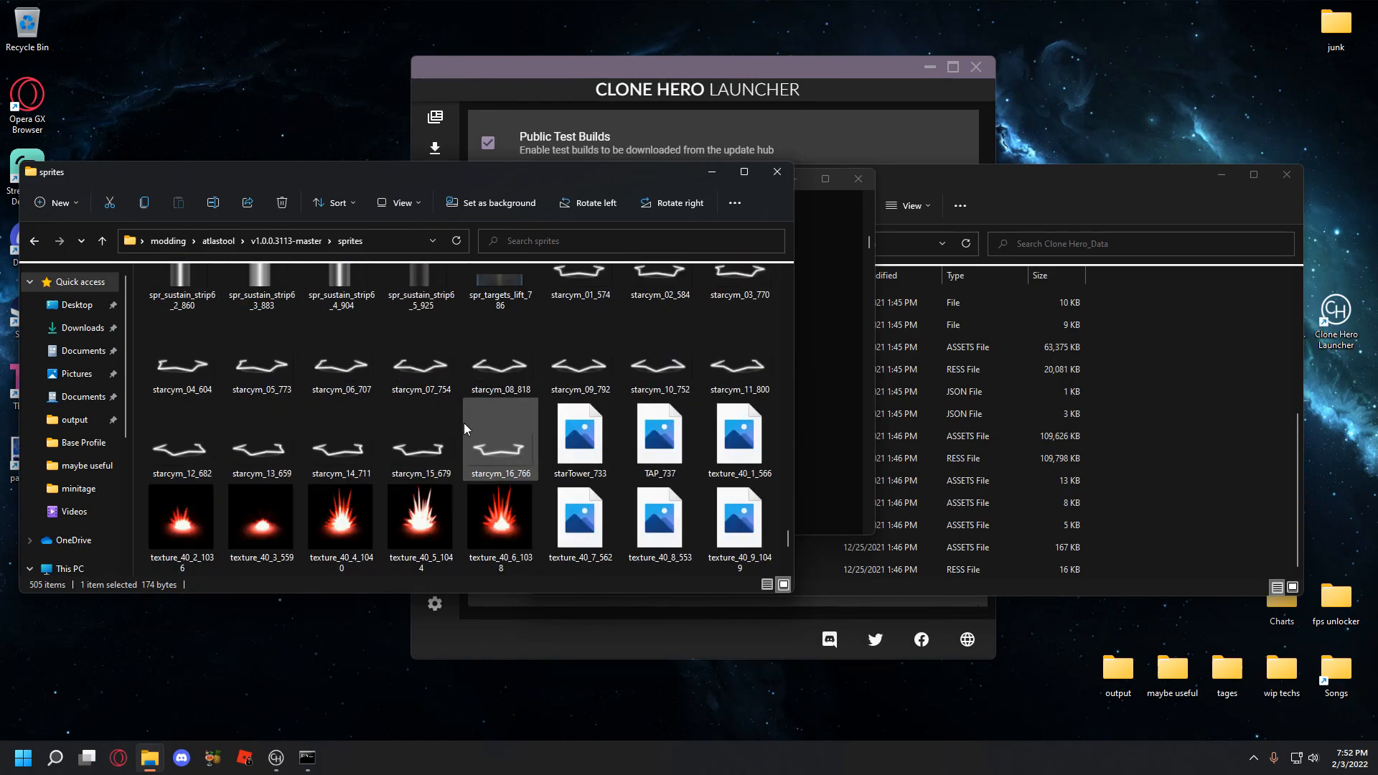
pyautogui.scroll(12, 462, 430)
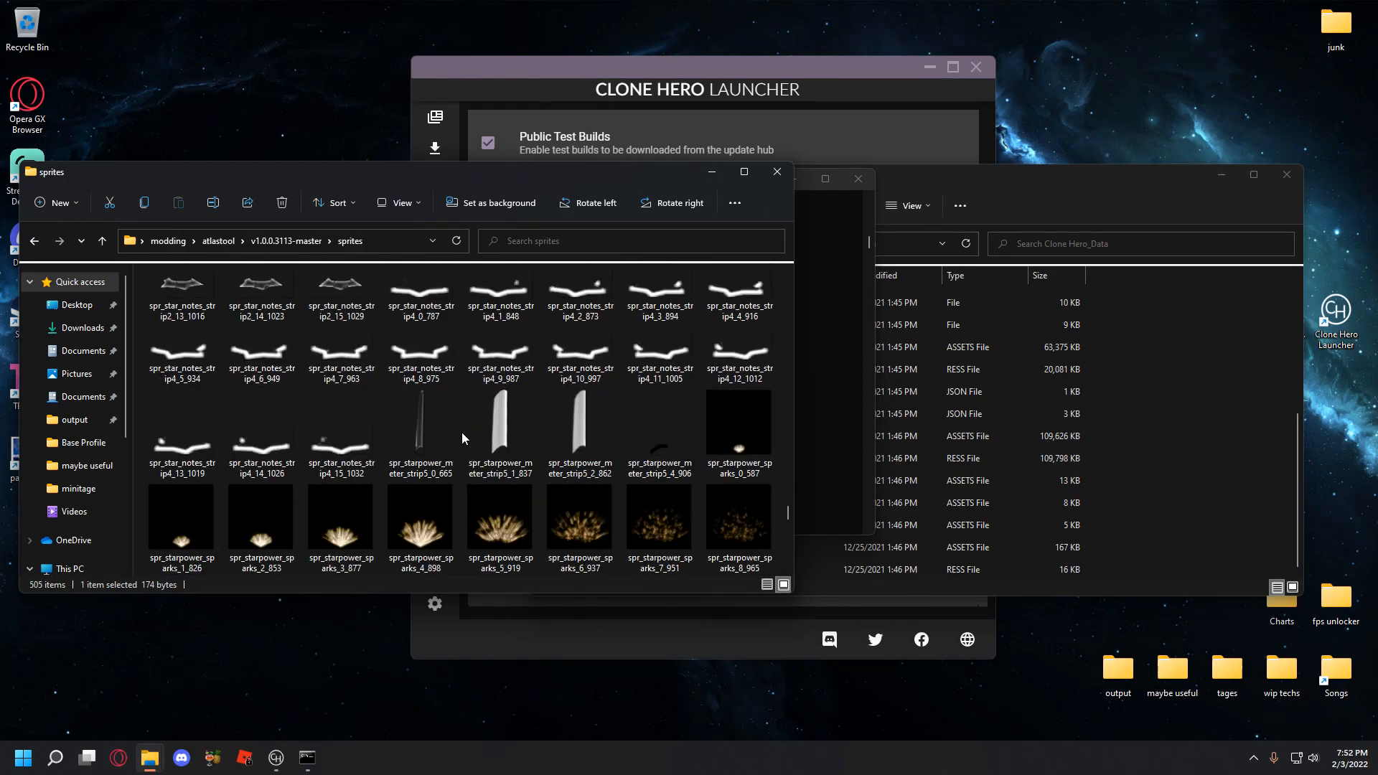
pyautogui.scroll(8, 428, 464)
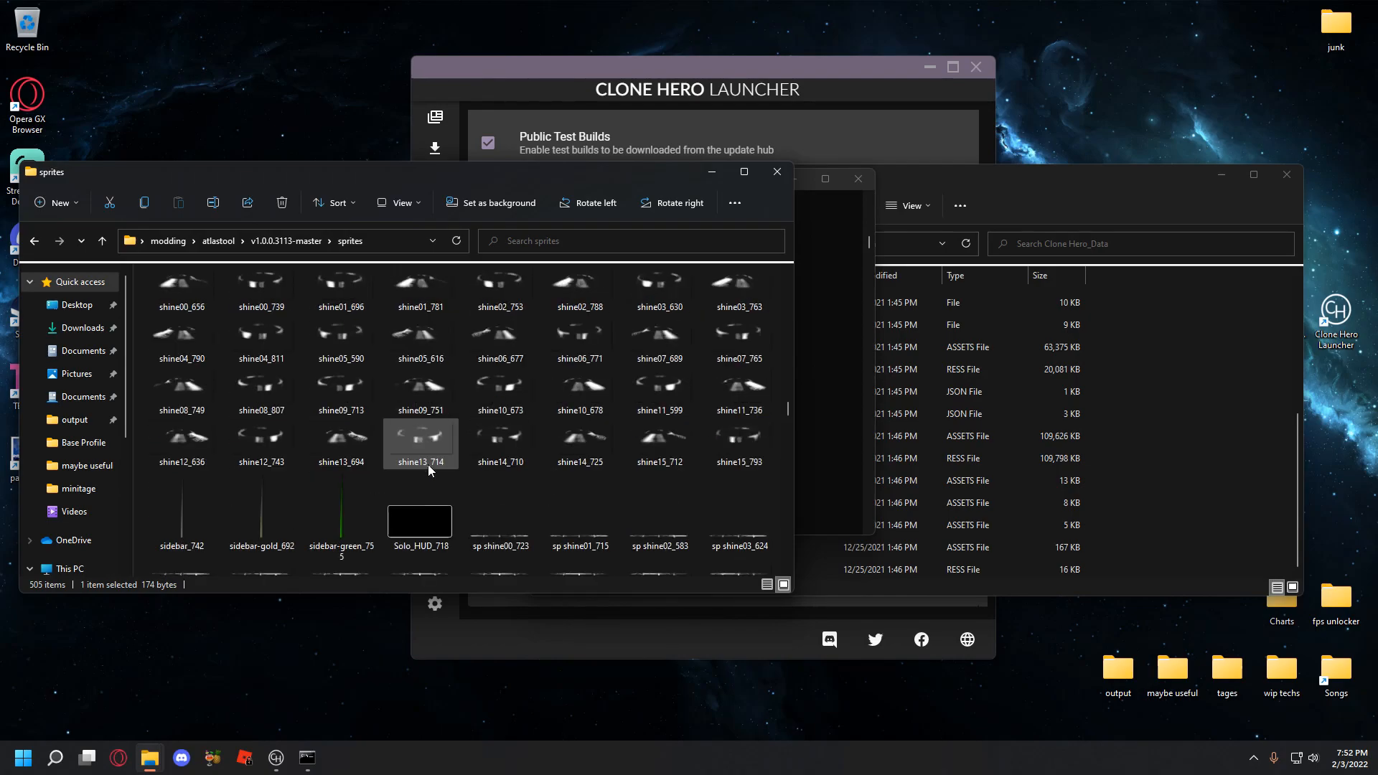
# - Open the sidebar_742 sprite in paint.net
pyautogui.rightClick(182, 427)
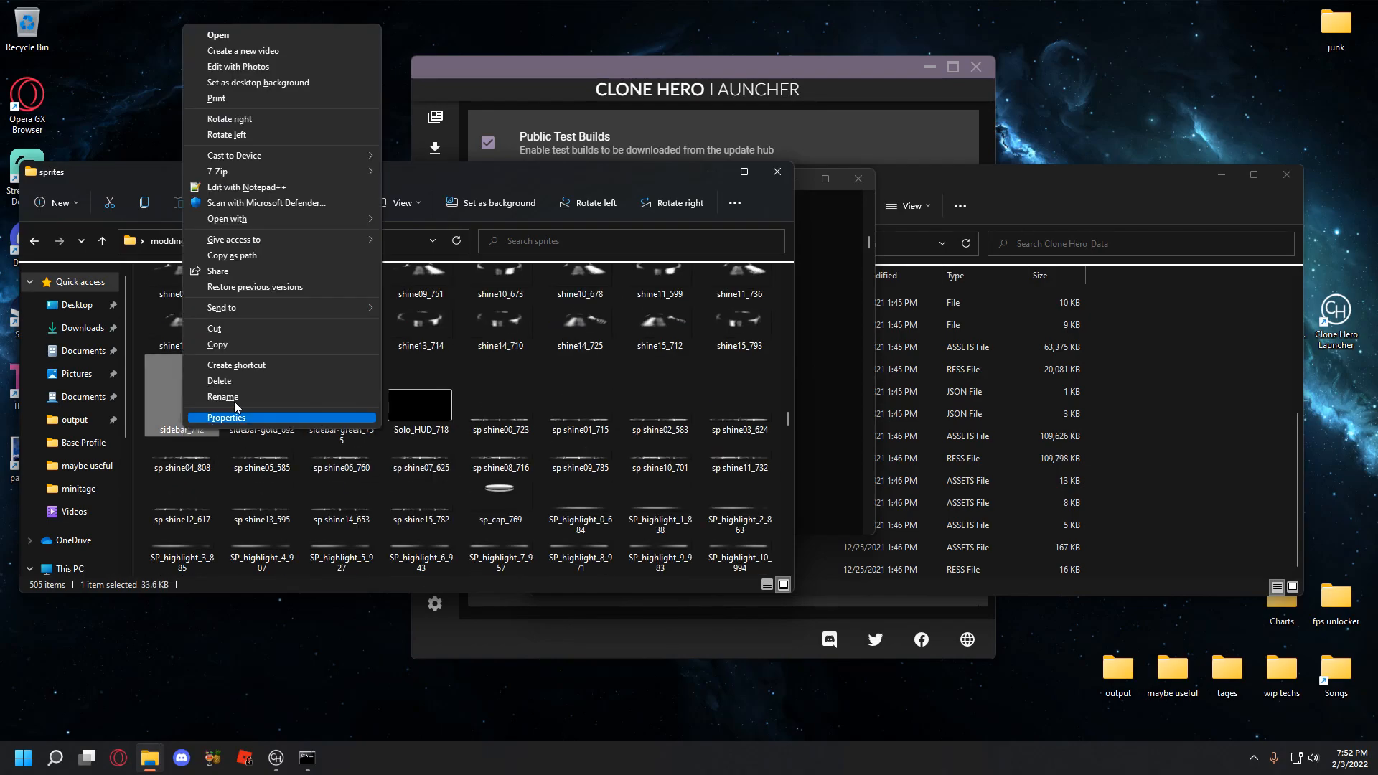
pyautogui.moveTo(337, 219)
pyautogui.click(462, 253)
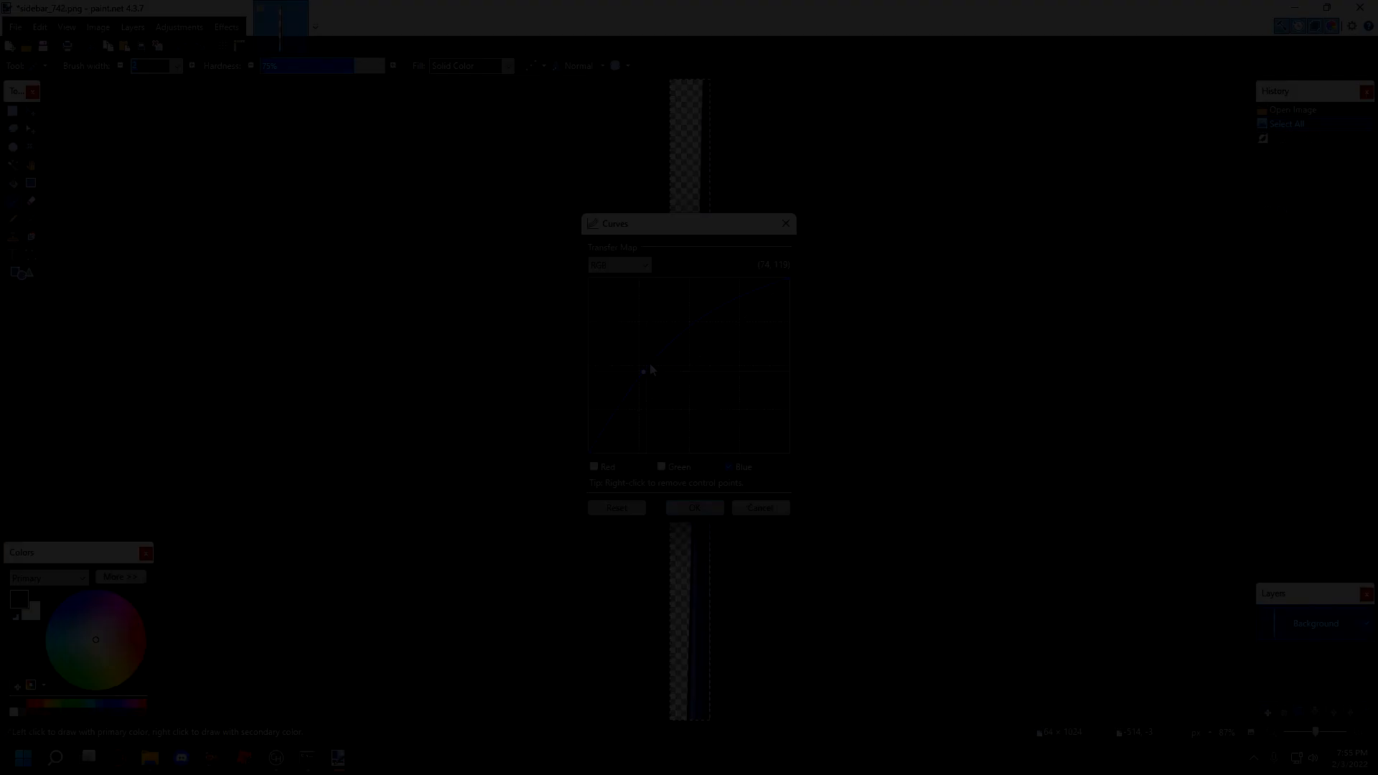
# - Tint the whole sidebar blue by applying an RGB Curves adjustment with only the blue curve raised, save sidebar_742.png and close paint.net
pyautogui.moveTo(667, 223)
pyautogui.mouseDown()
pyautogui.moveTo(538, 202)
pyautogui.moveTo(371, 200)
pyautogui.mouseUp()
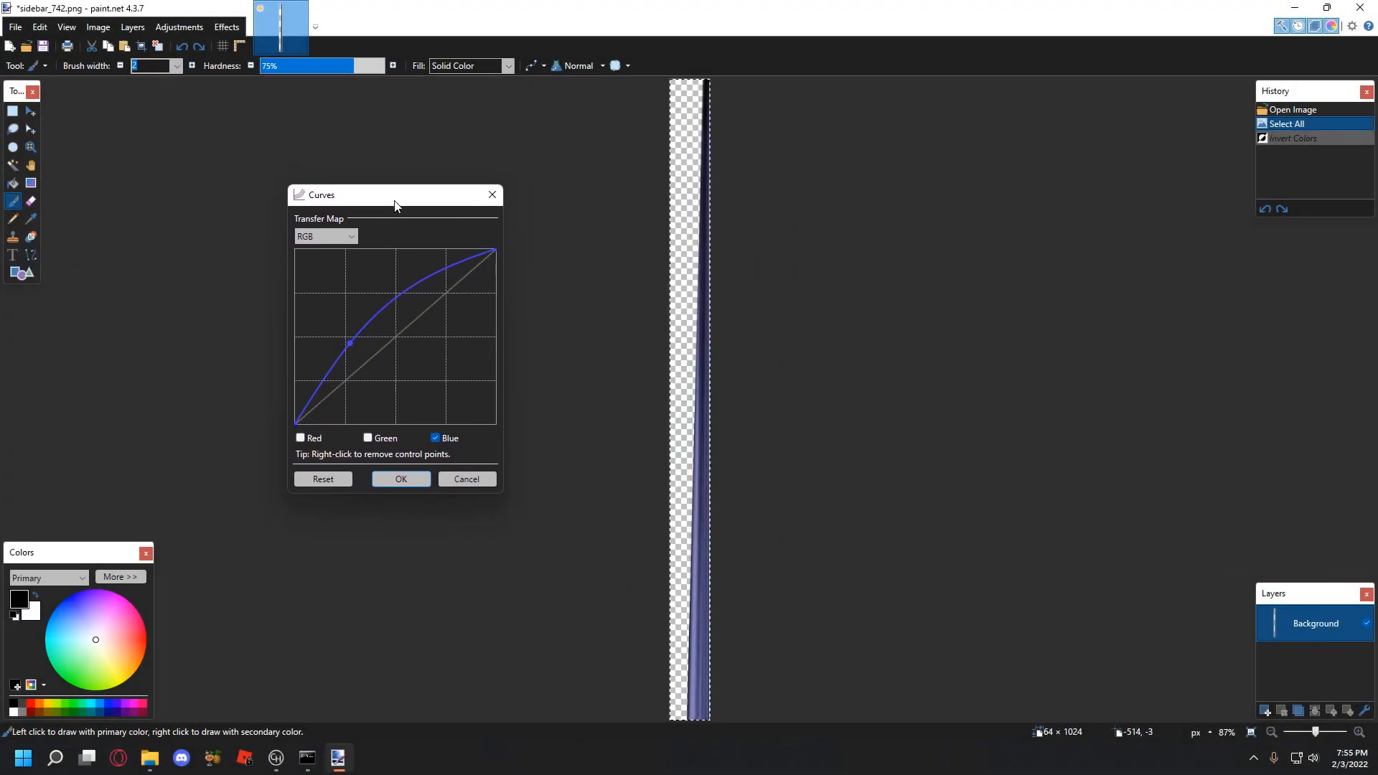
pyautogui.click(428, 479)
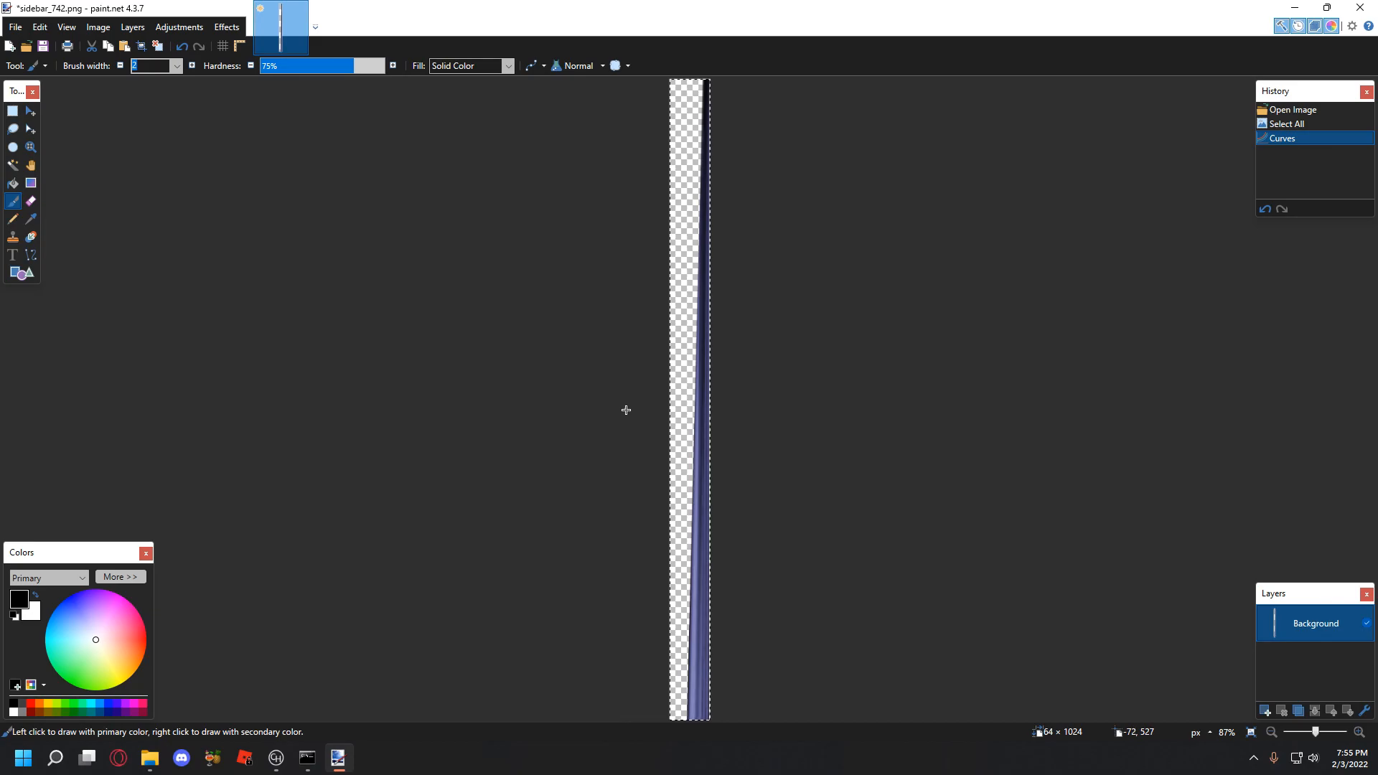
pyautogui.hotkey('ctrl', 's')
pyautogui.click(810, 492)
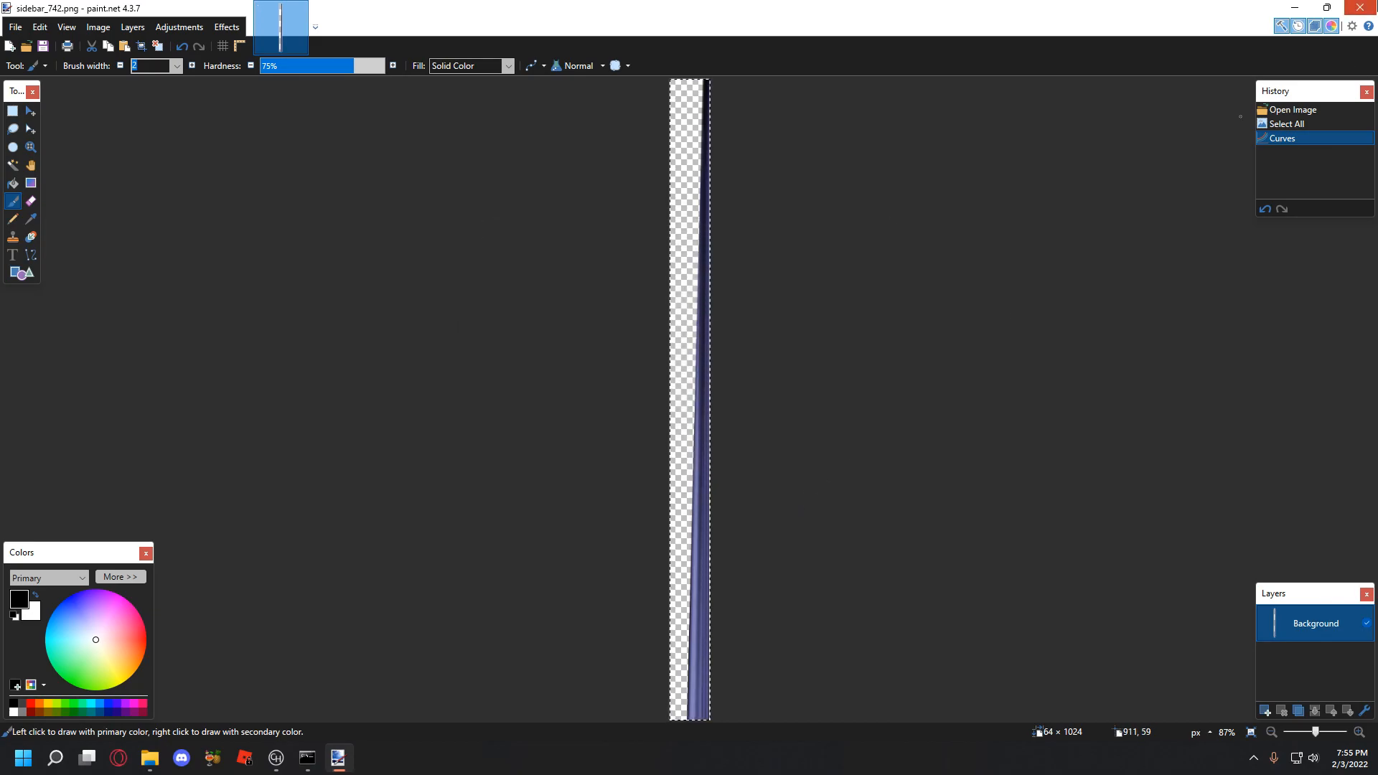
pyautogui.click(1360, 7)
# - Browse the sprites folder past the sidebars to the note animation, star note, star power and texture_40 flame images, and back to the held flames
pyautogui.click(267, 430)
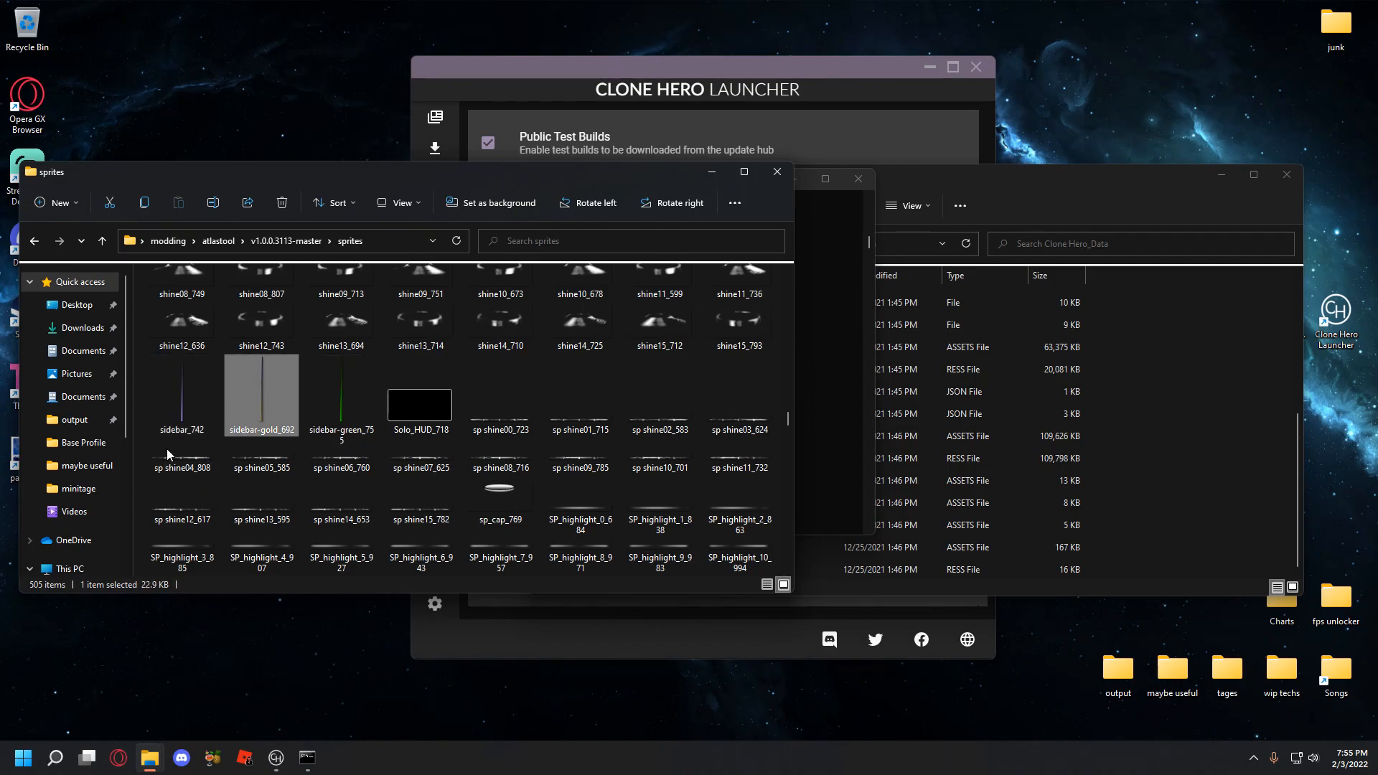
pyautogui.scroll(-2, 316, 466)
pyautogui.scroll(-10, 319, 470)
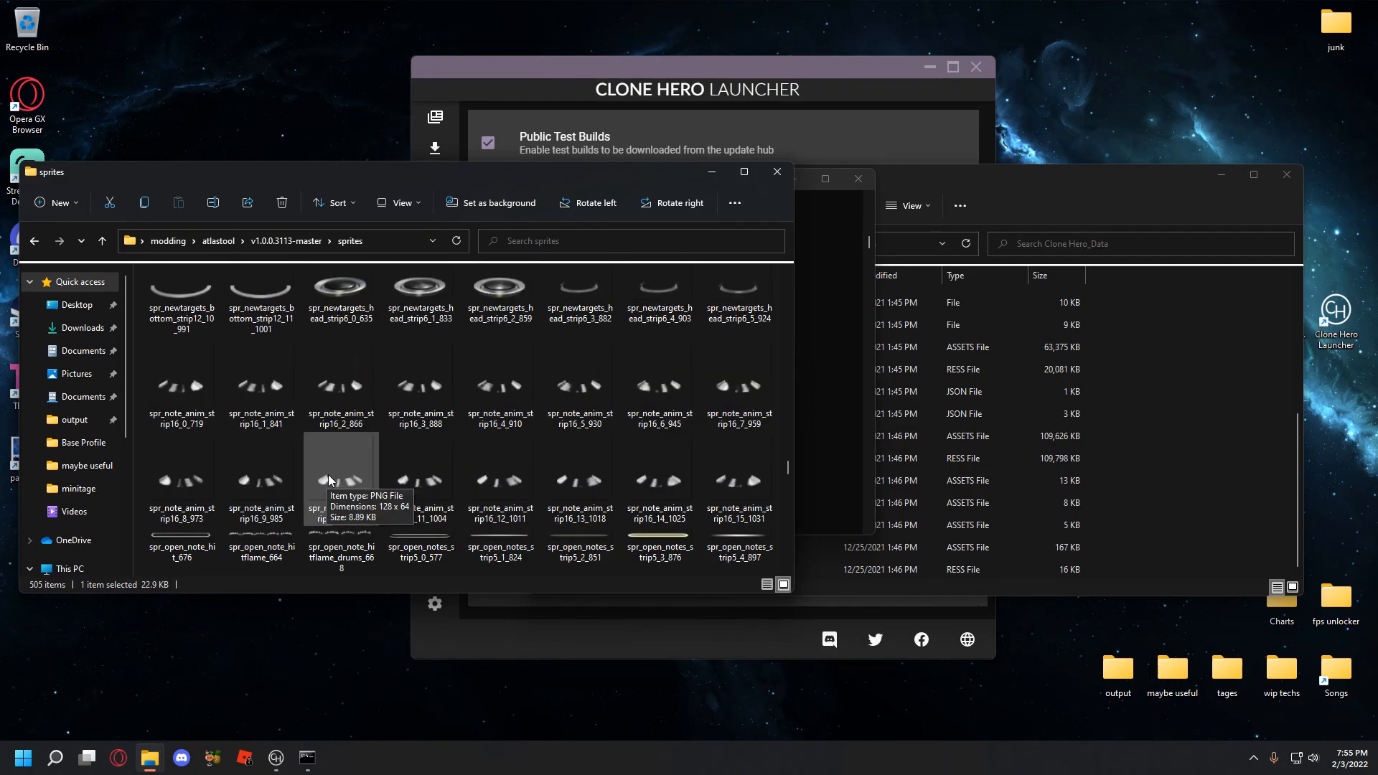
pyautogui.scroll(-3, 330, 469)
pyautogui.scroll(3, 330, 469)
pyautogui.scroll(-3, 330, 470)
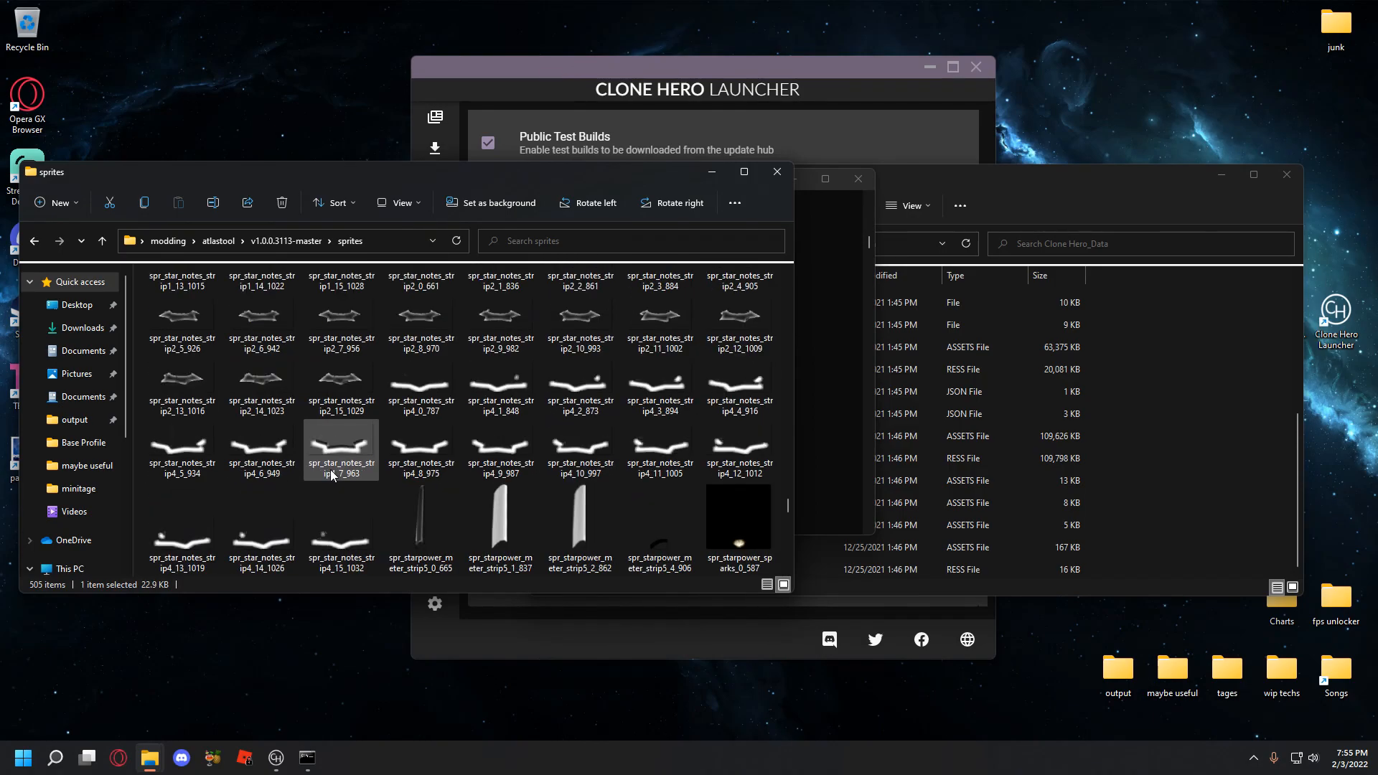
pyautogui.scroll(-3, 331, 471)
pyautogui.scroll(3, 330, 471)
pyautogui.scroll(-3, 331, 471)
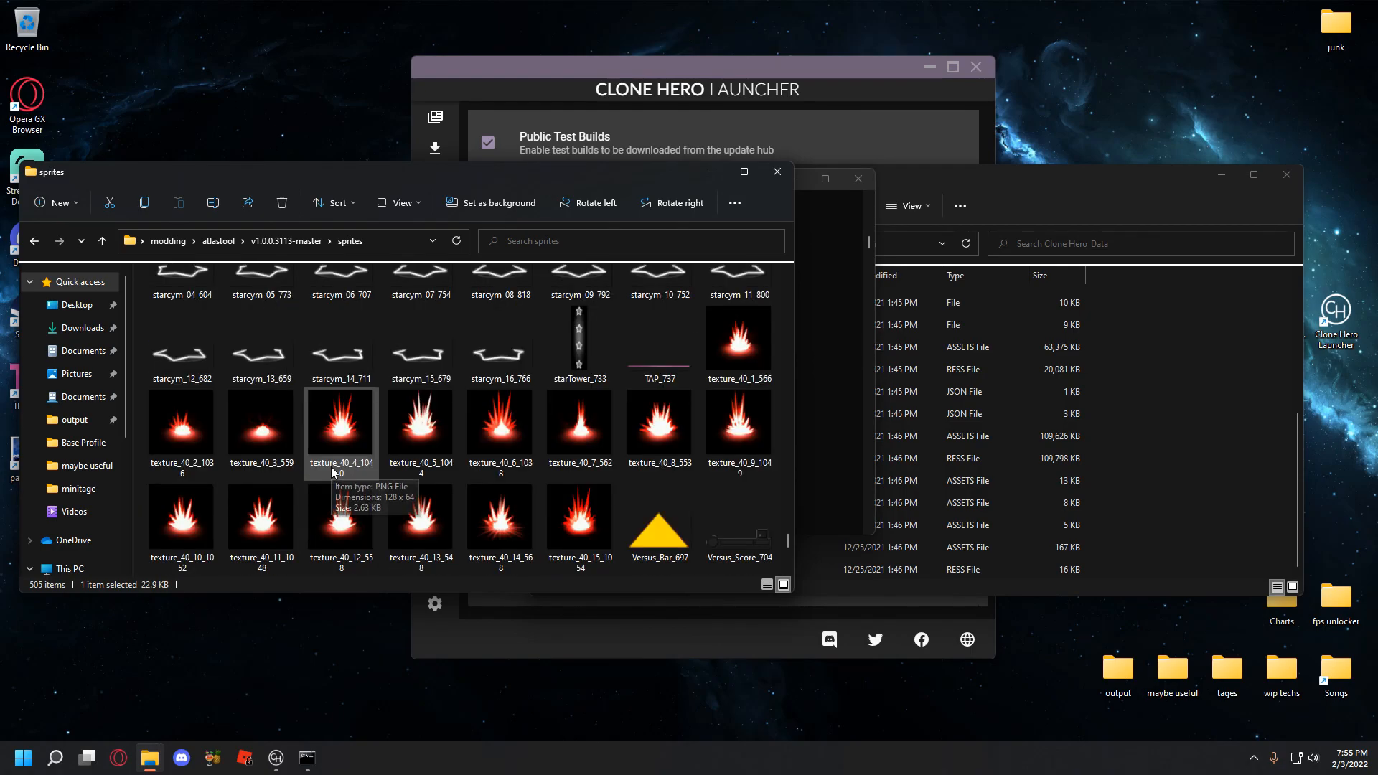
pyautogui.scroll(10, 331, 470)
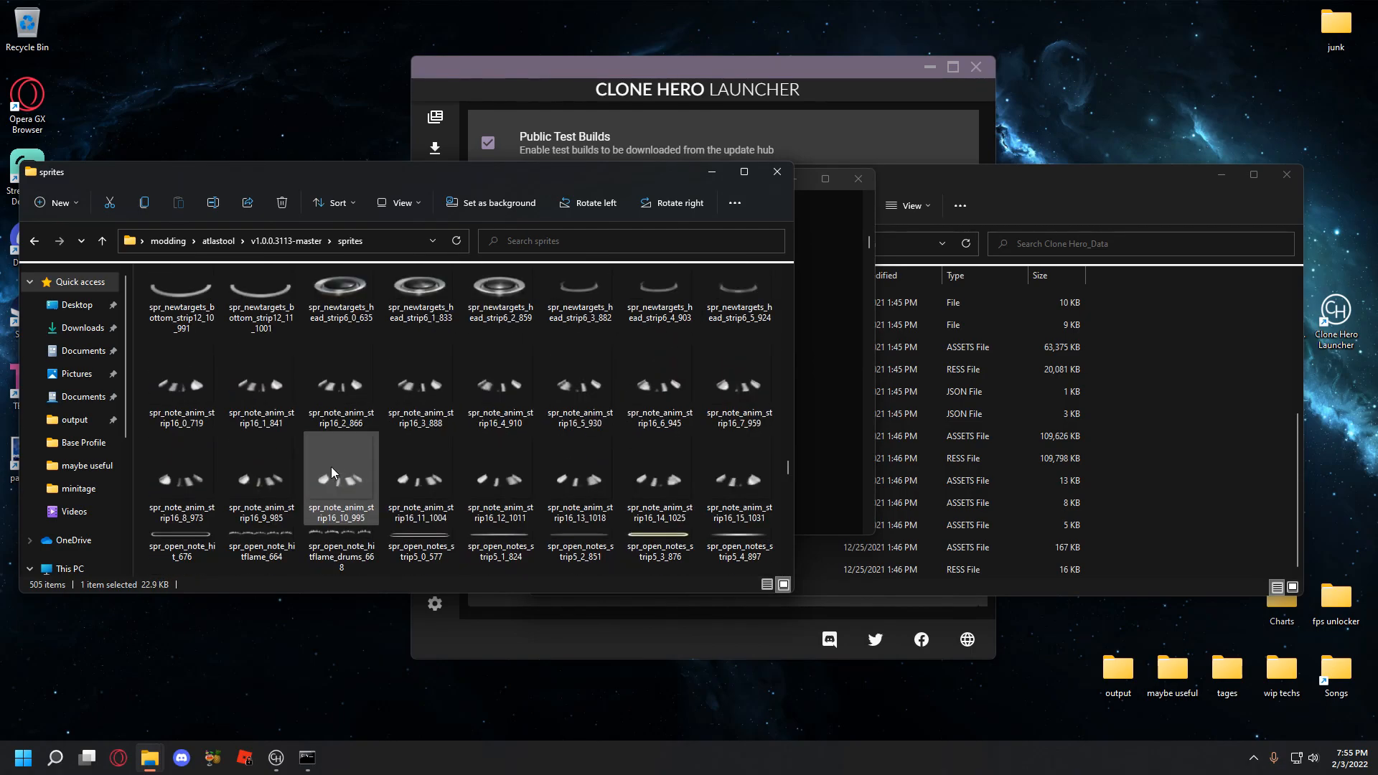
pyautogui.scroll(15, 331, 472)
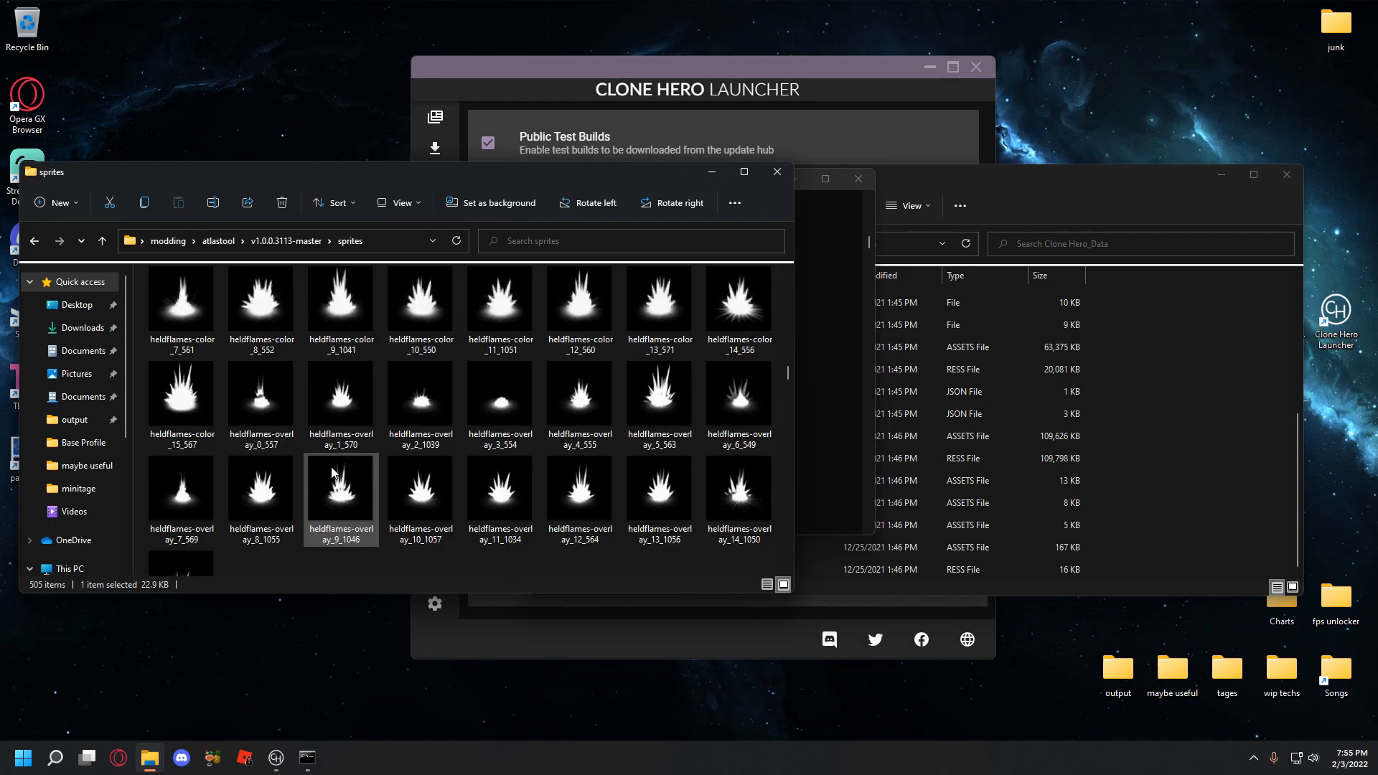
pyautogui.scroll(-3, 330, 464)
pyautogui.scroll(3, 331, 463)
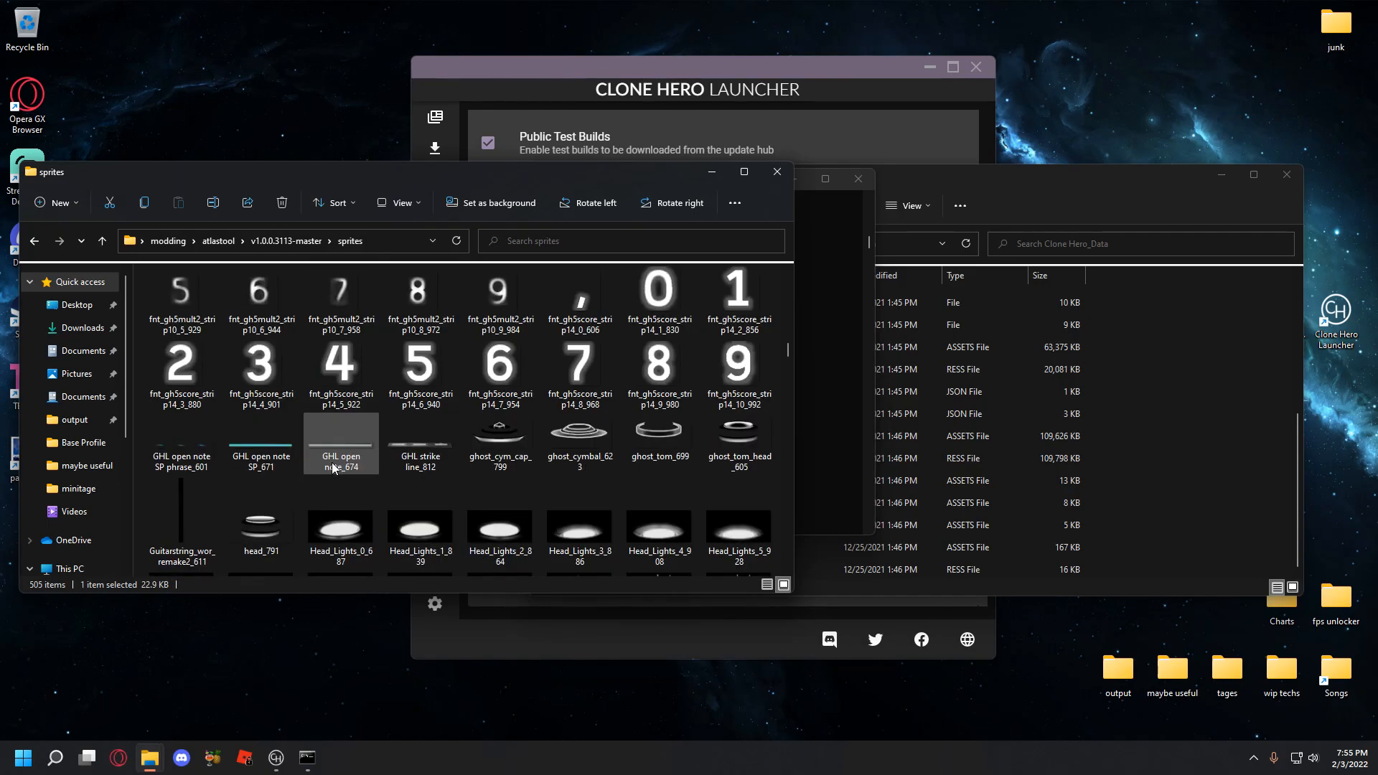
# - Look over the multiplier and score digits, FC player rings, Tap bodies and head lights among the remaining sprites, ending at the sidebar images
pyautogui.scroll(5, 331, 463)
pyautogui.scroll(-2, 332, 462)
pyautogui.click(759, 429)
pyautogui.scroll(8, 498, 451)
pyautogui.scroll(-7, 498, 451)
pyautogui.scroll(-2, 498, 451)
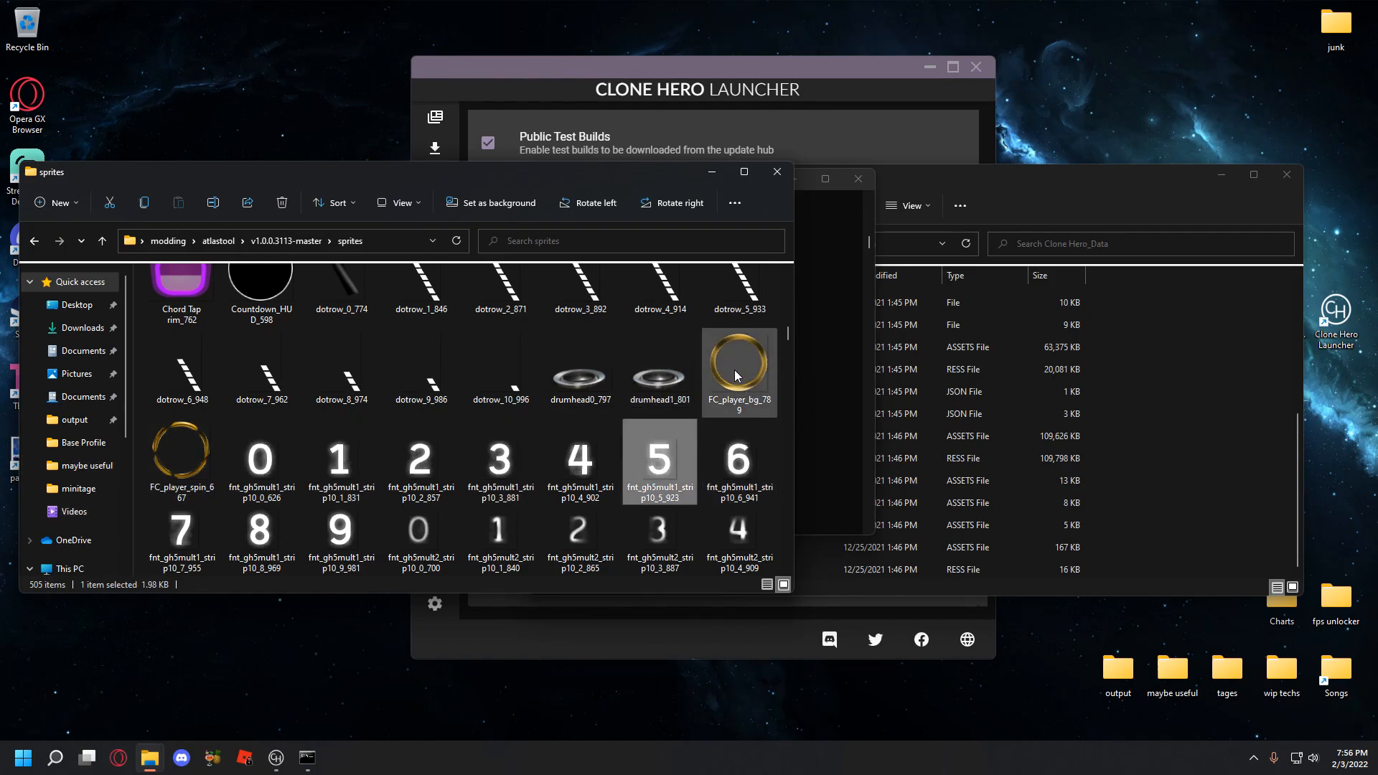
pyautogui.click(213, 451)
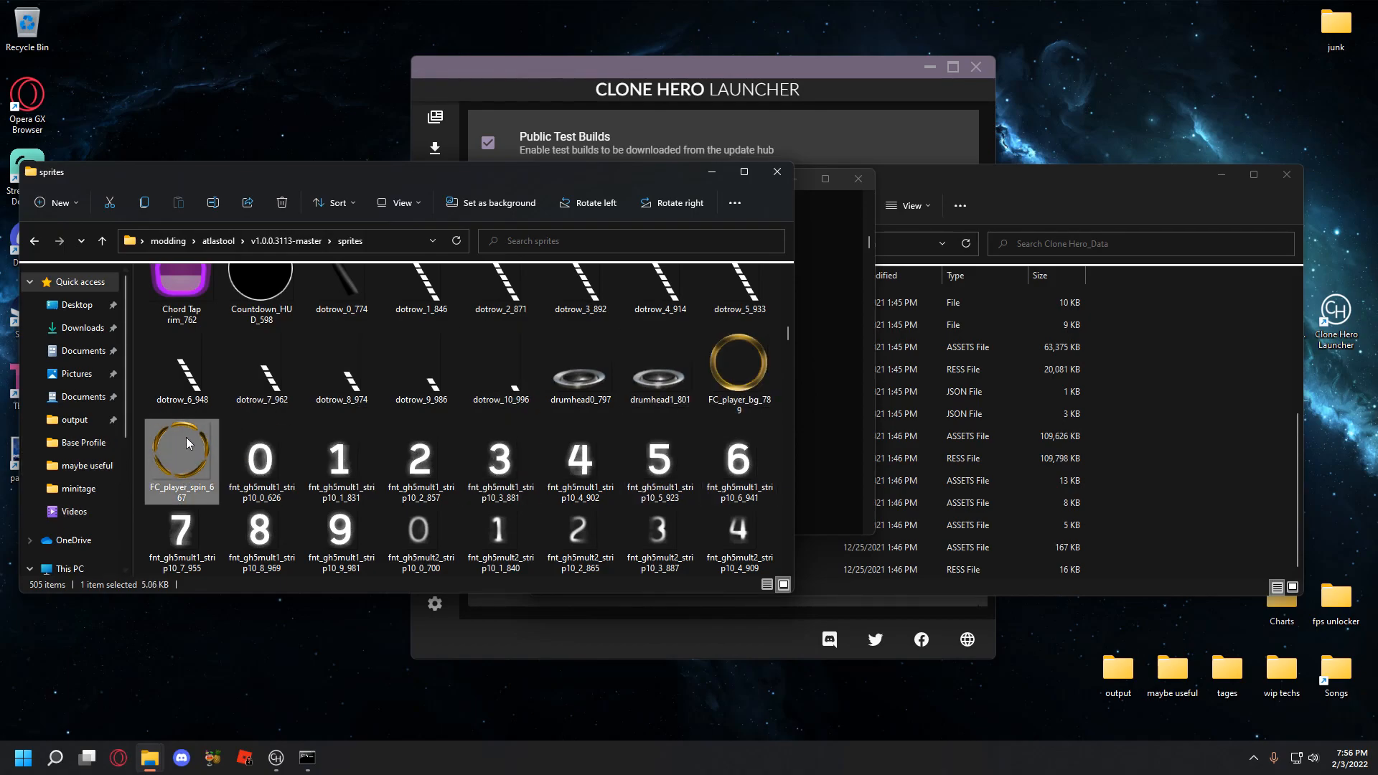
pyautogui.scroll(10, 270, 511)
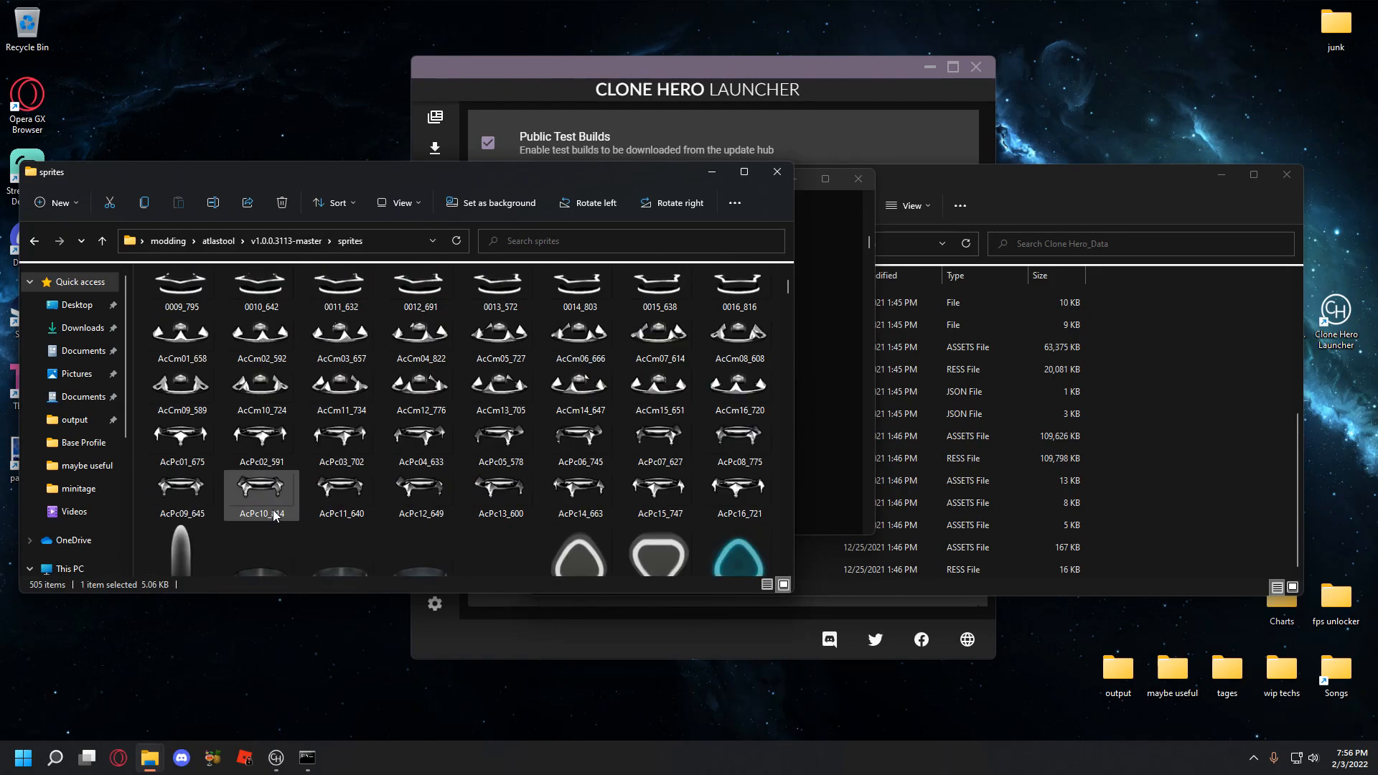
pyautogui.scroll(-15, 541, 446)
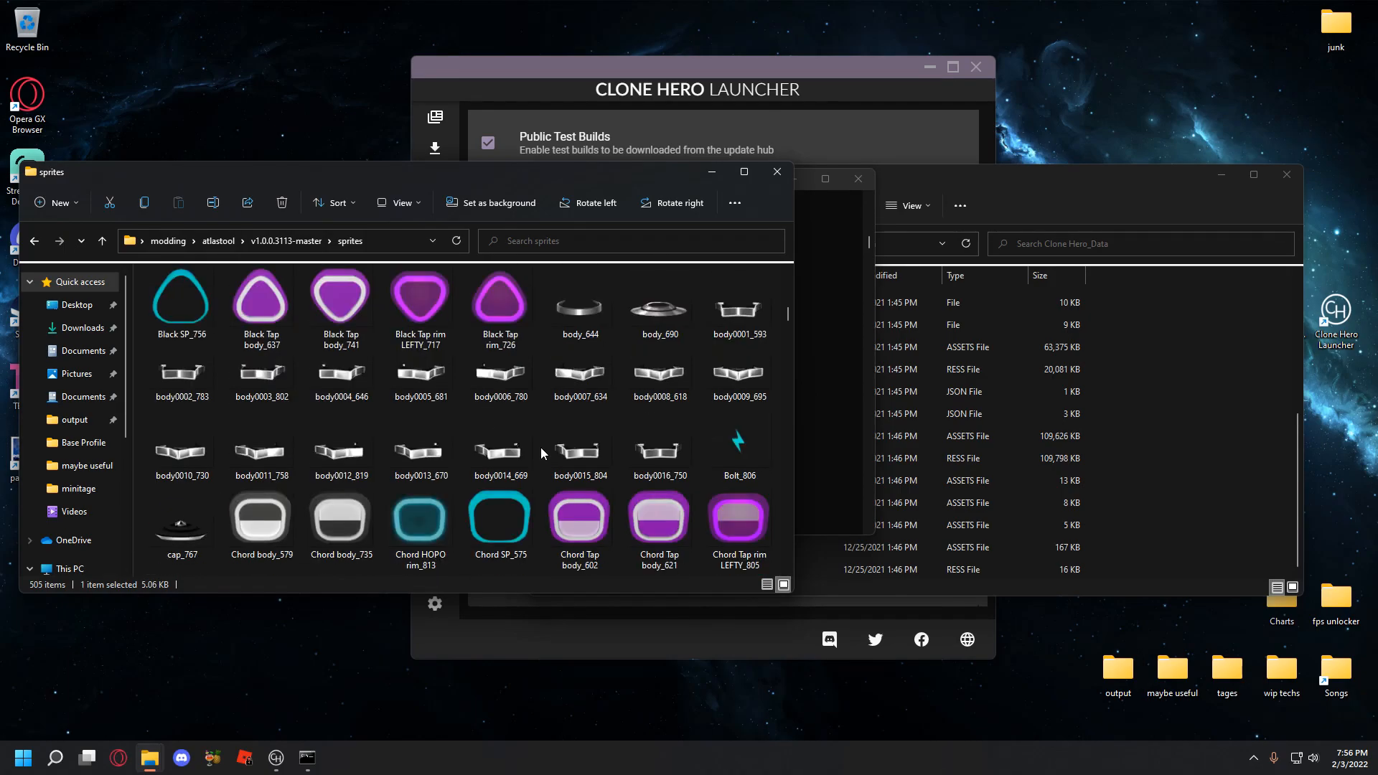
pyautogui.scroll(-2, 541, 447)
pyautogui.scroll(1, 542, 446)
pyautogui.scroll(-6, 543, 446)
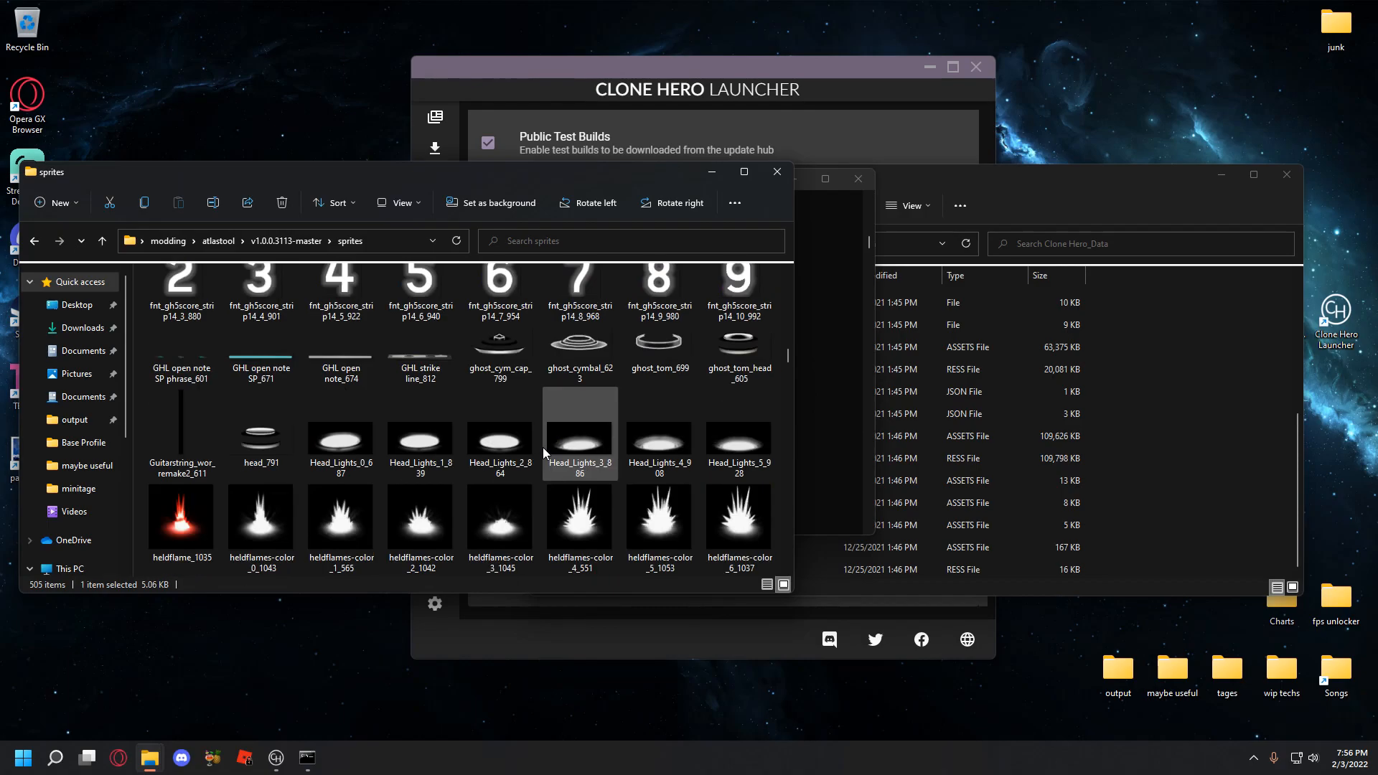
pyautogui.scroll(-10, 544, 446)
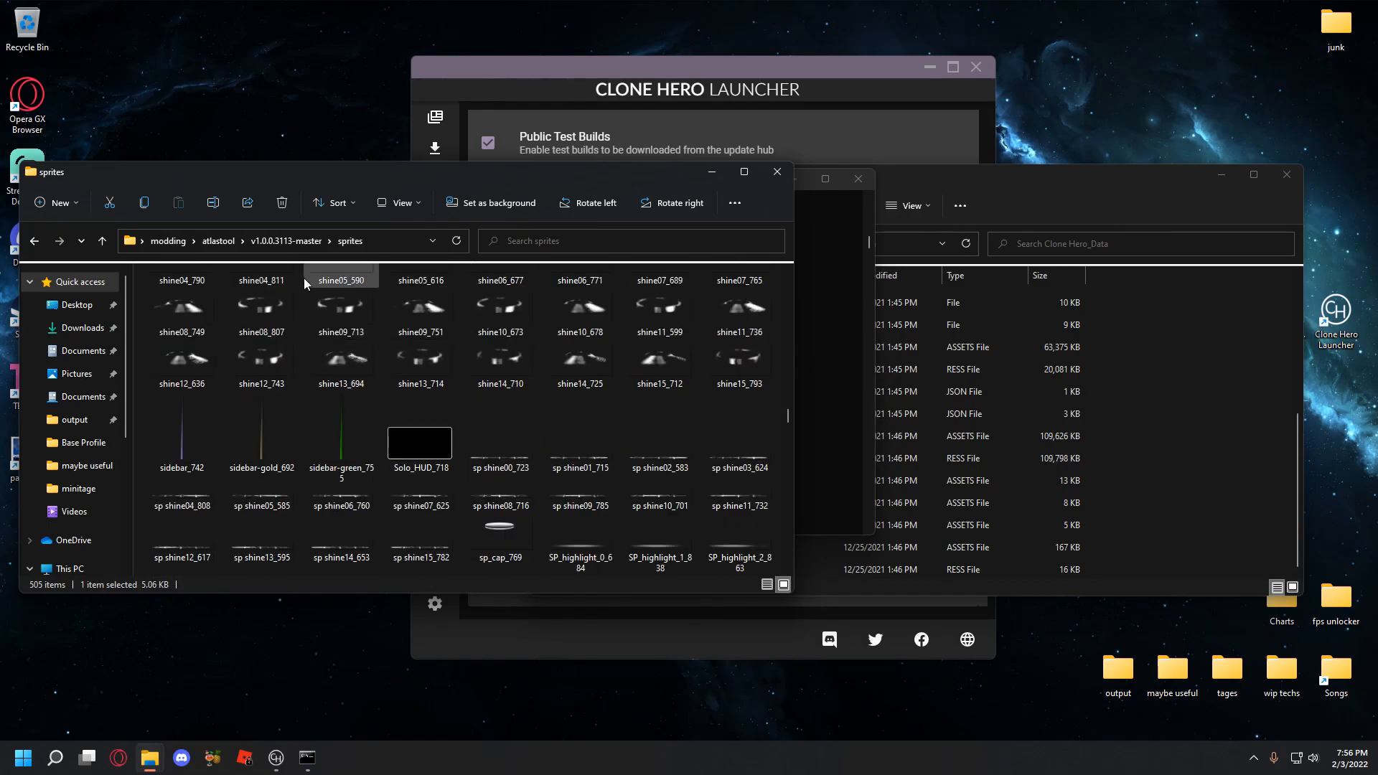
# - Go up to the v1.0.0.3113-master folder and copy its full path
pyautogui.click(293, 242)
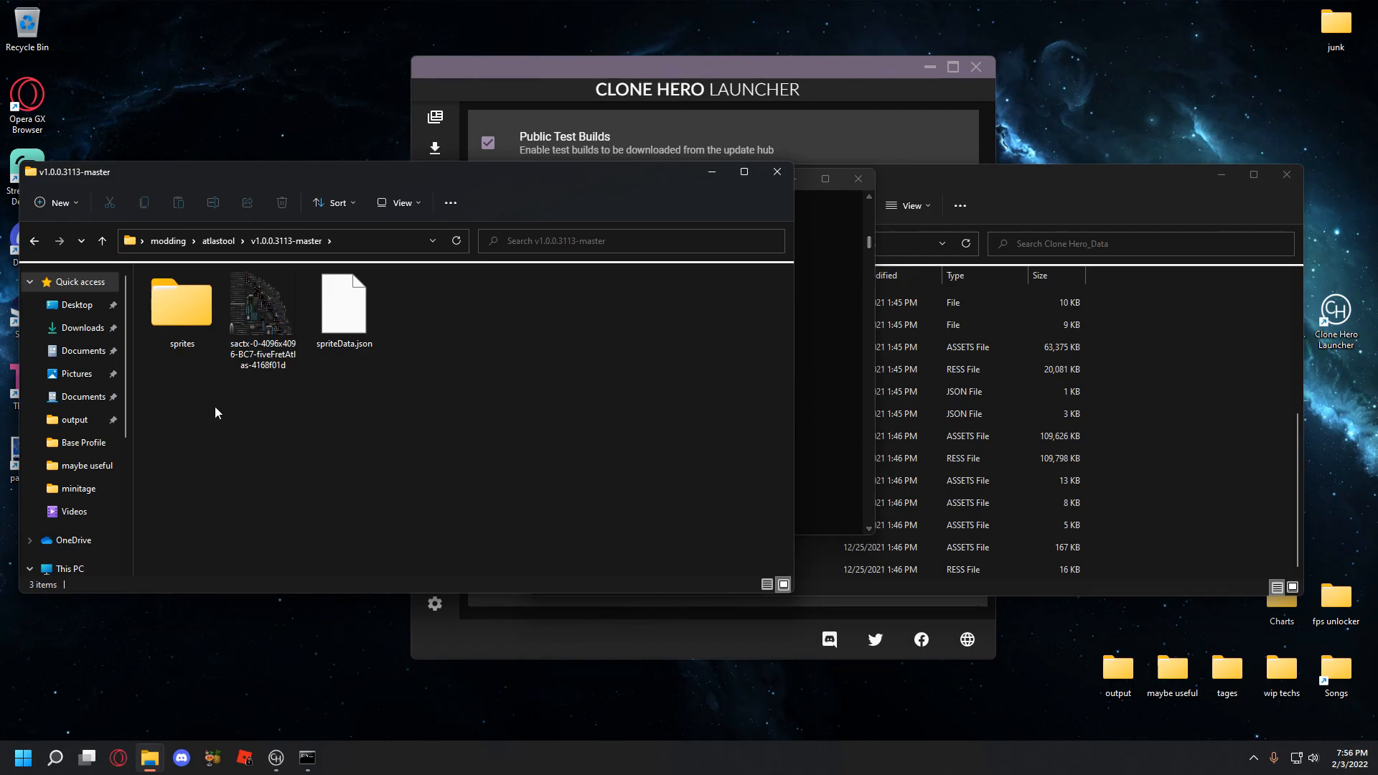
pyautogui.click(354, 242)
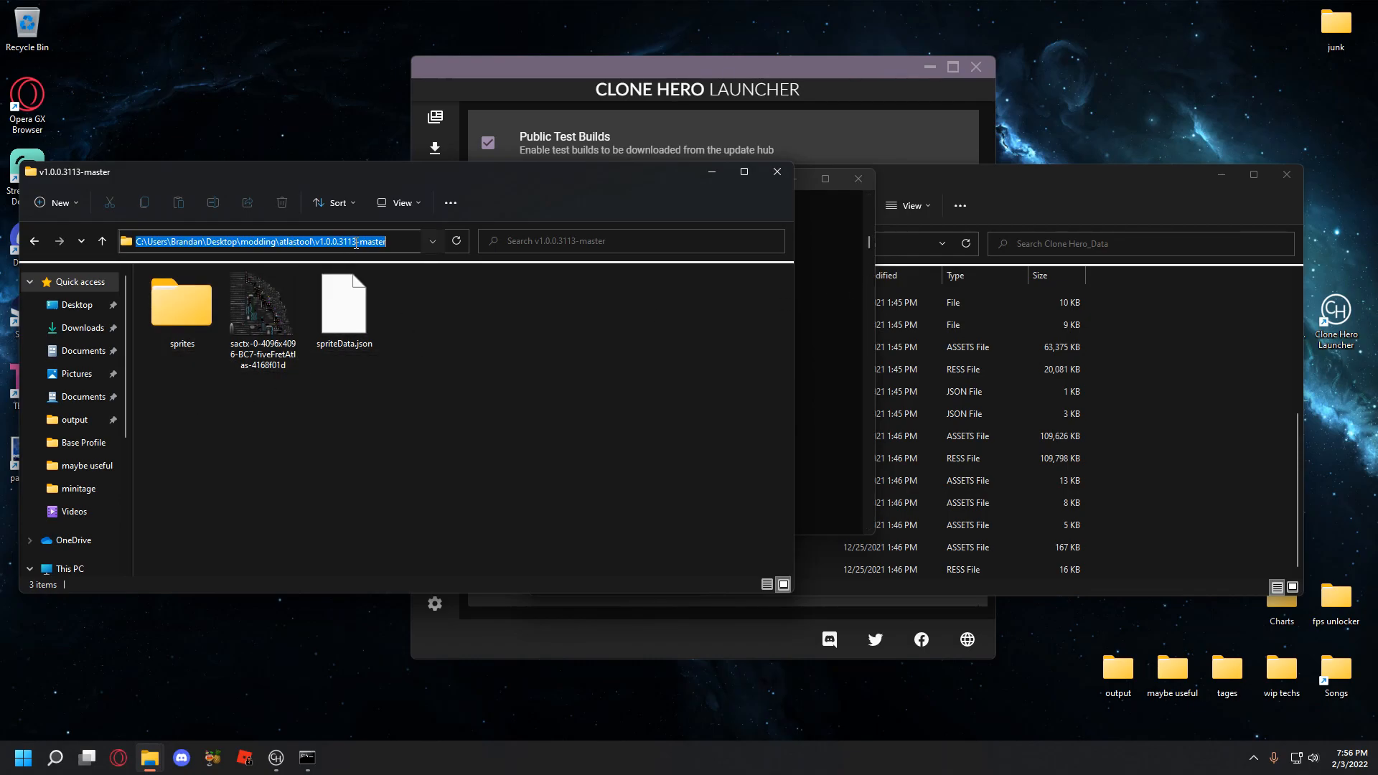
pyautogui.click(403, 279)
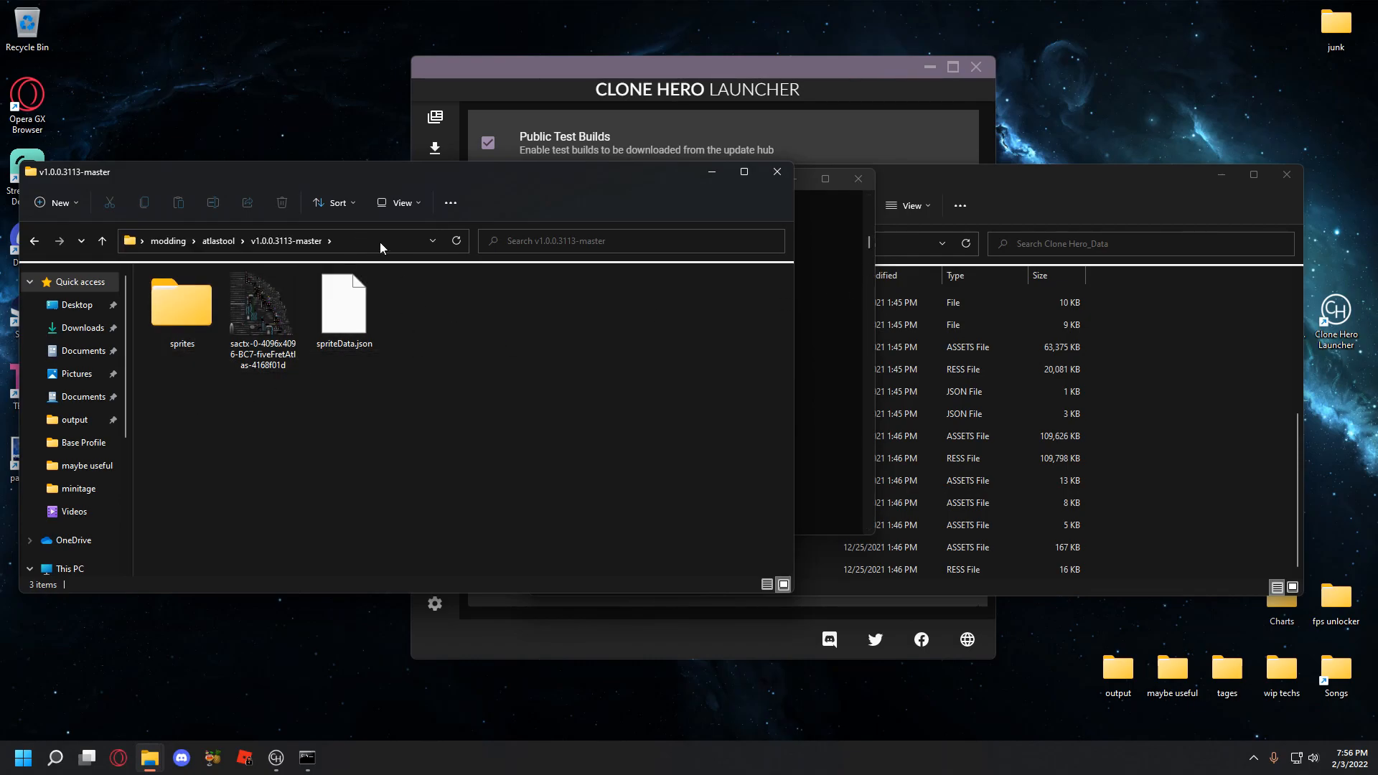
pyautogui.click(381, 243)
pyautogui.hotkey('ctrl', 'c')
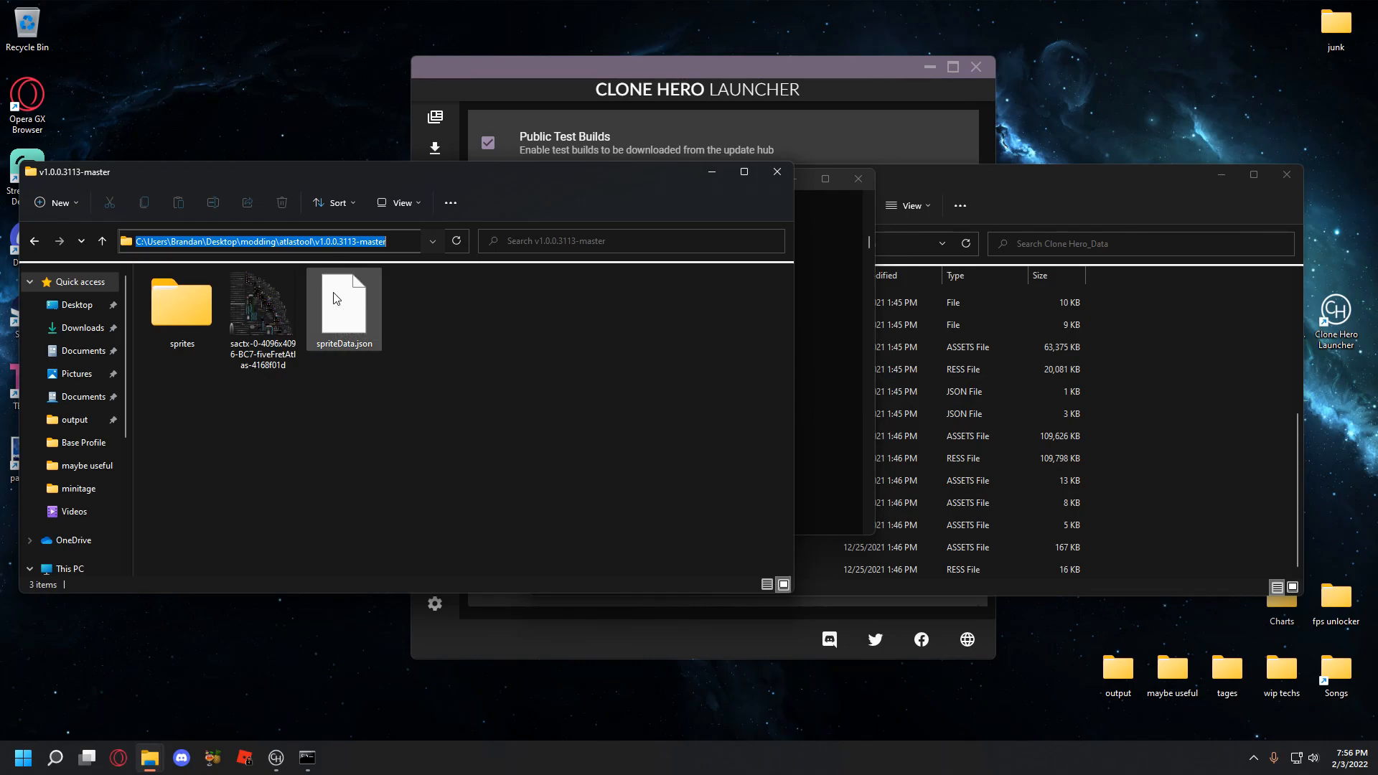
pyautogui.click(718, 432)
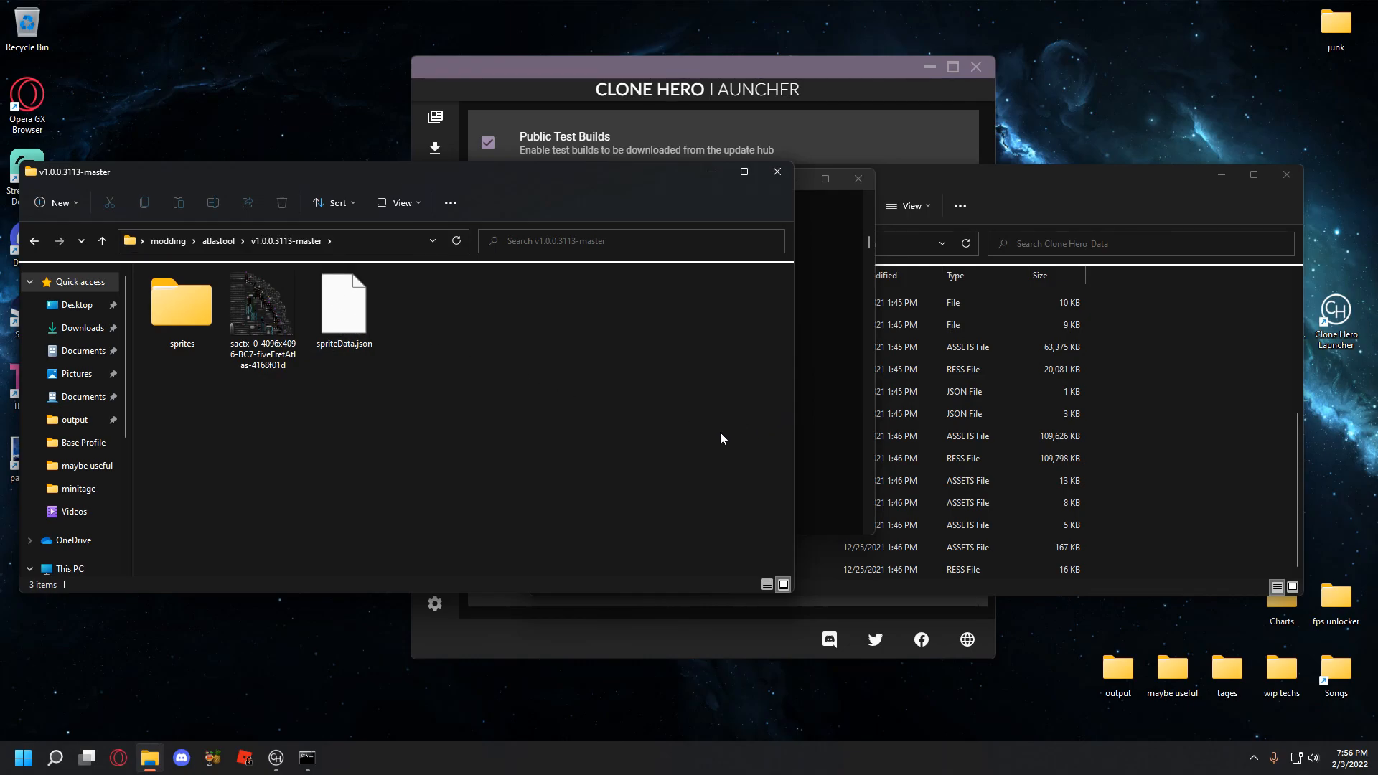
# - Run atlastool.exe -c -i in Command Prompt with the copied v1.0.0.3113-master folder path in quotes to write the changed atlas
pyautogui.click(876, 380)
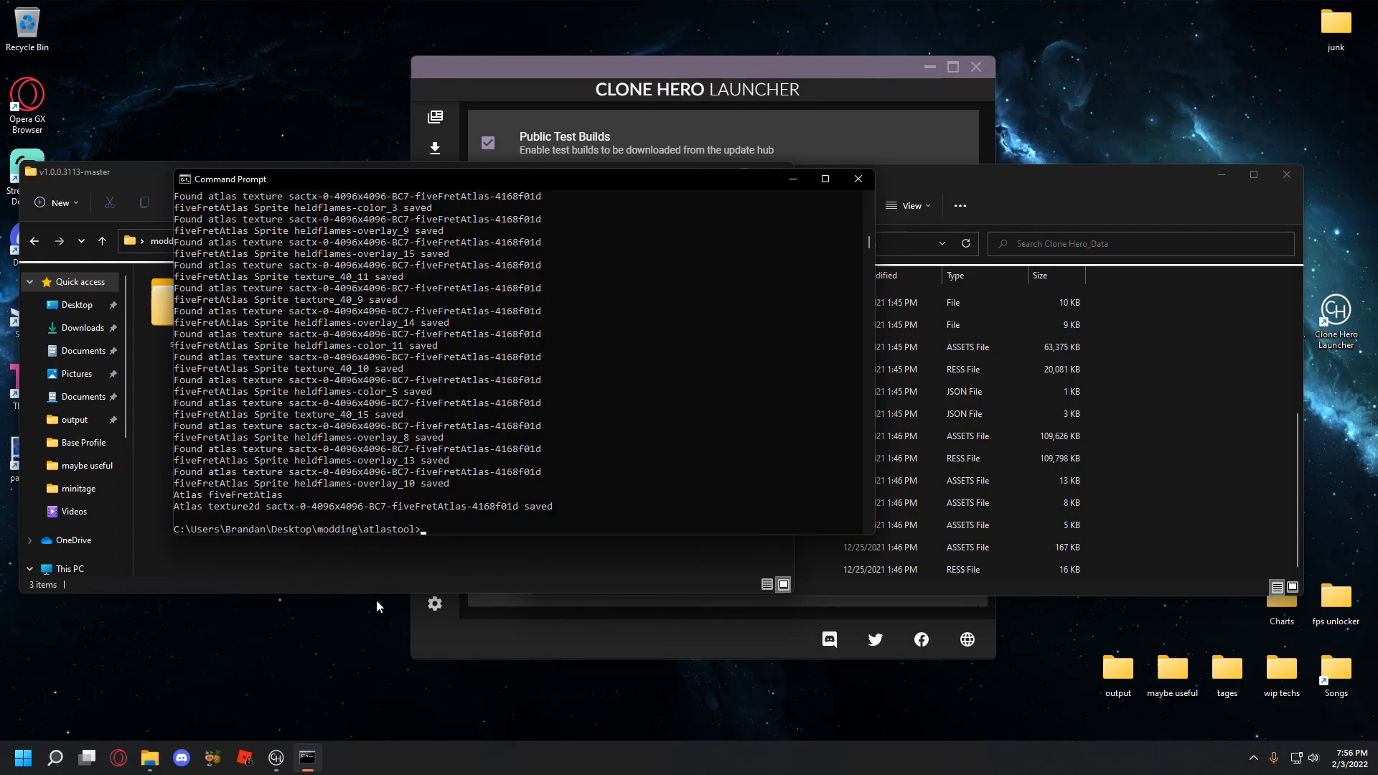
pyautogui.write('atlastool.exe')
pyautogui.press('Return')
pyautogui.write('-c -i')
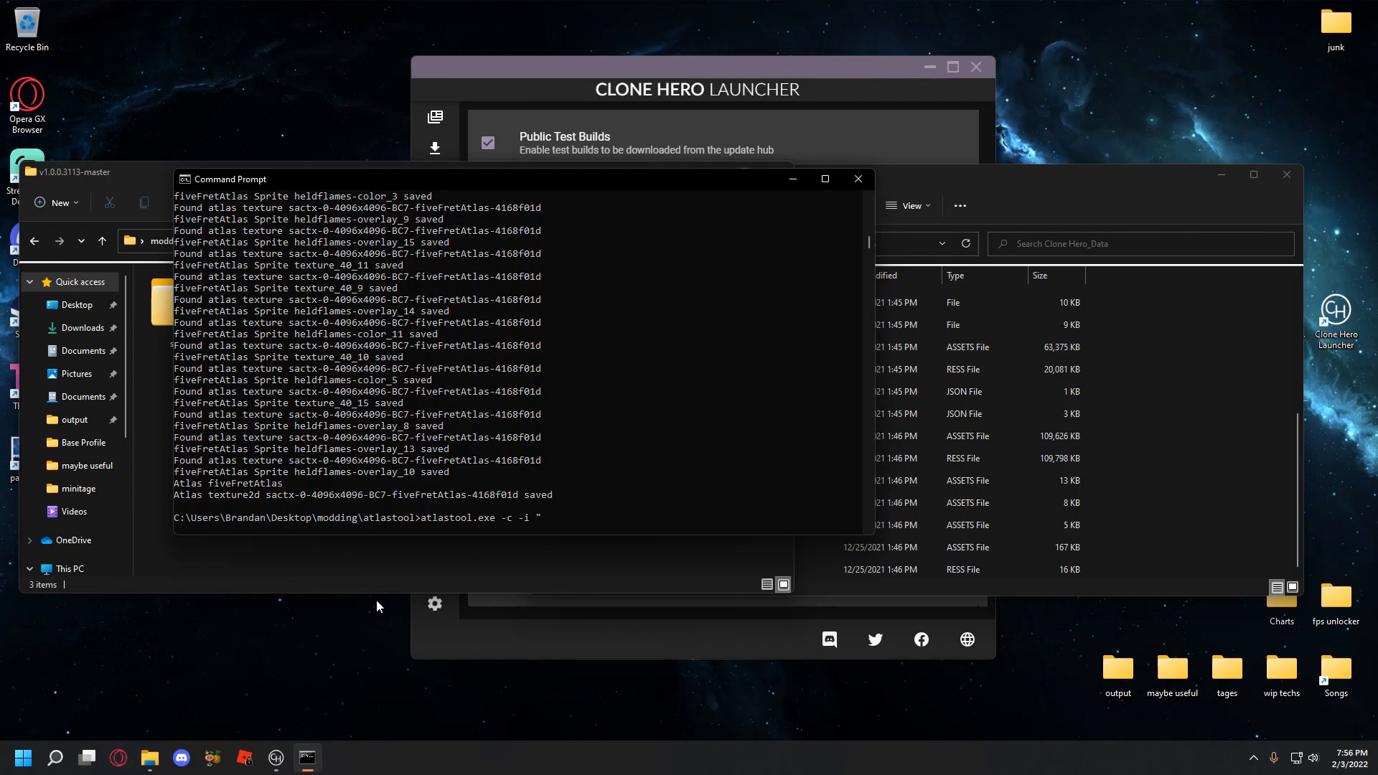
pyautogui.write(' "')
pyautogui.hotkey('ctrl', 'v')
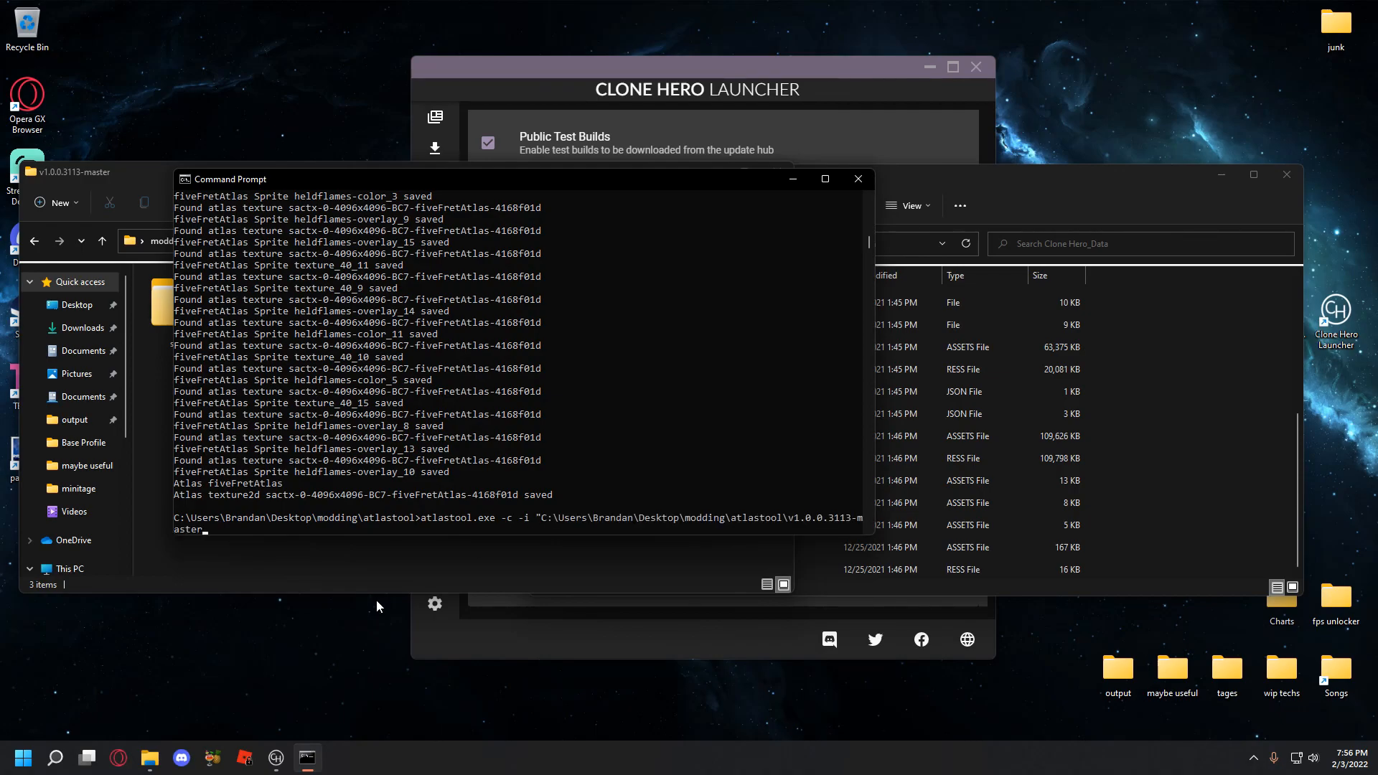
pyautogui.write('"')
pyautogui.press('Return')
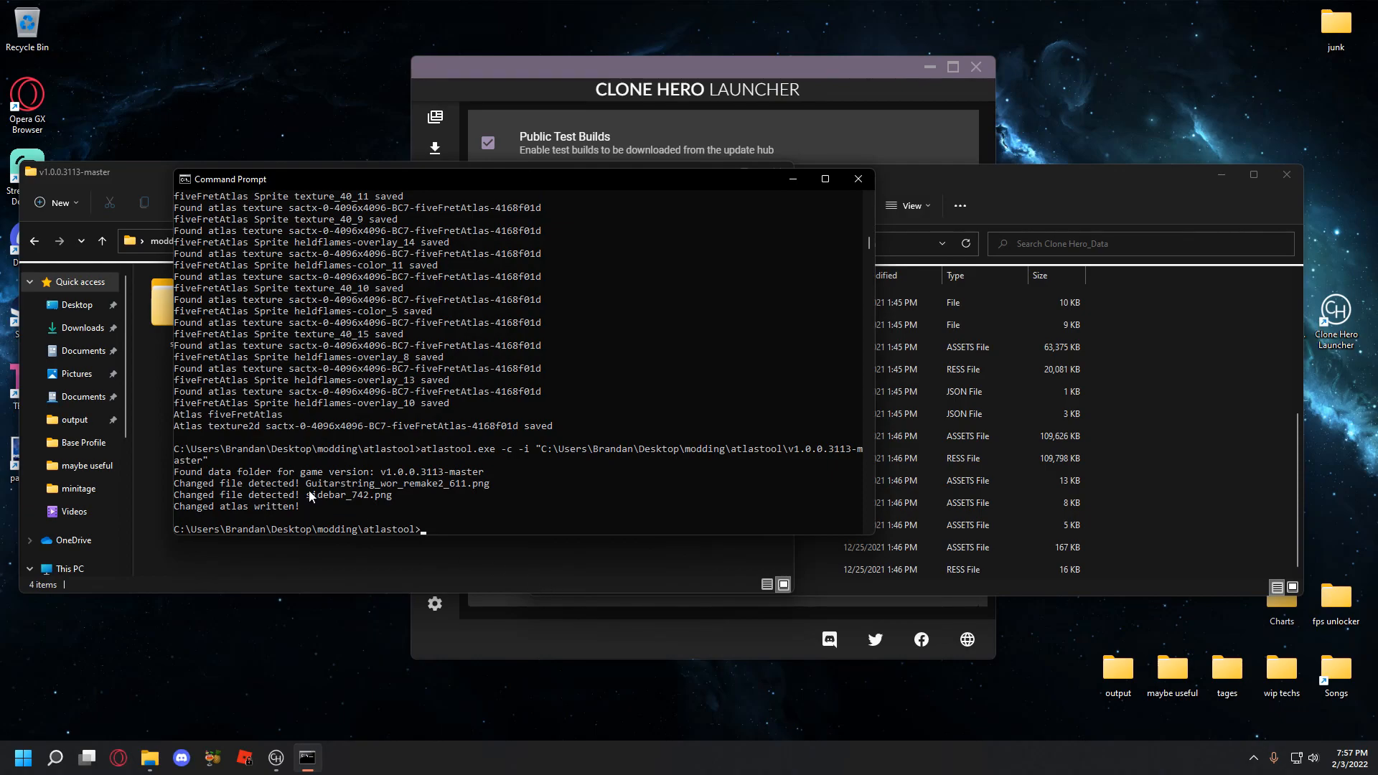
# - Close Command Prompt, view the atlas image ending in "-changed", inspect its sidebar and surrounding sprites up close, and close the viewer
pyautogui.click(859, 180)
pyautogui.doubleClick(343, 317)
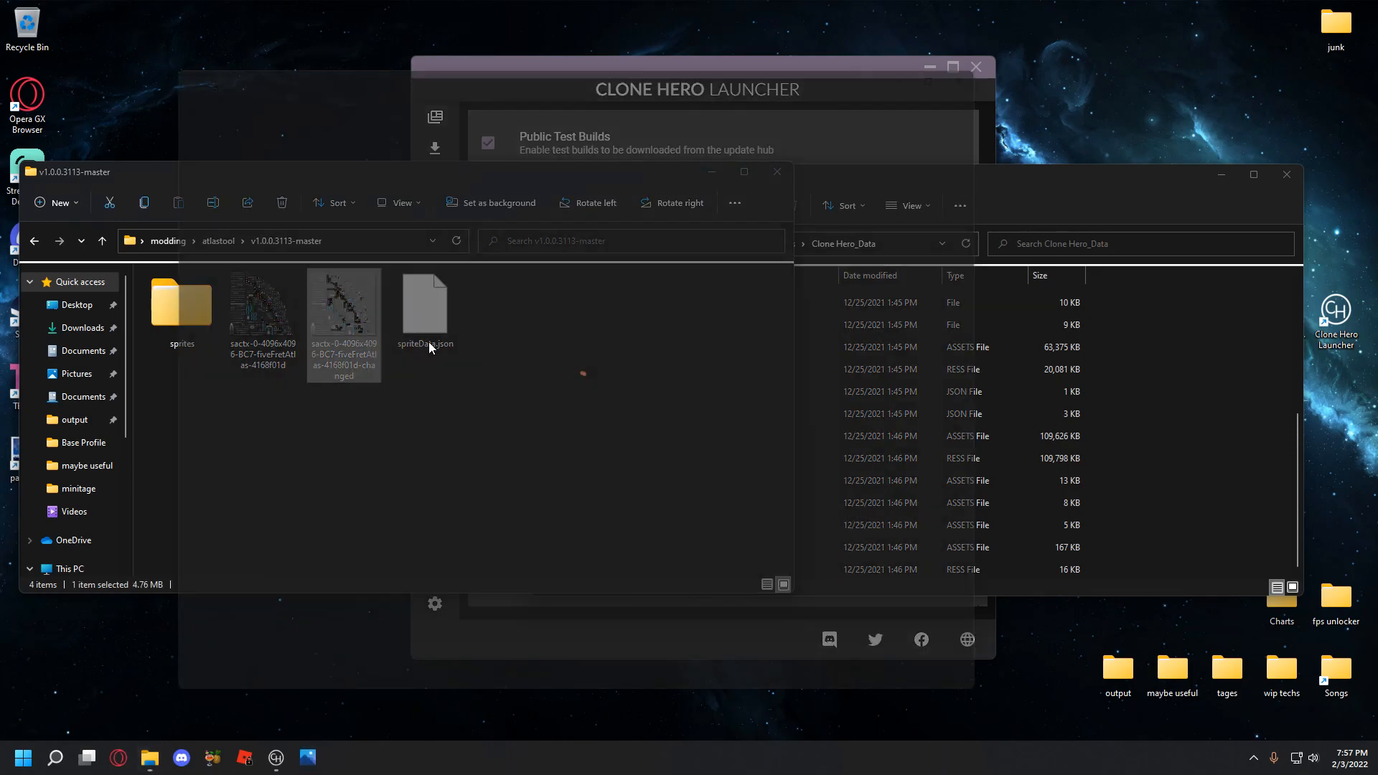
pyautogui.scroll(3, 460, 388)
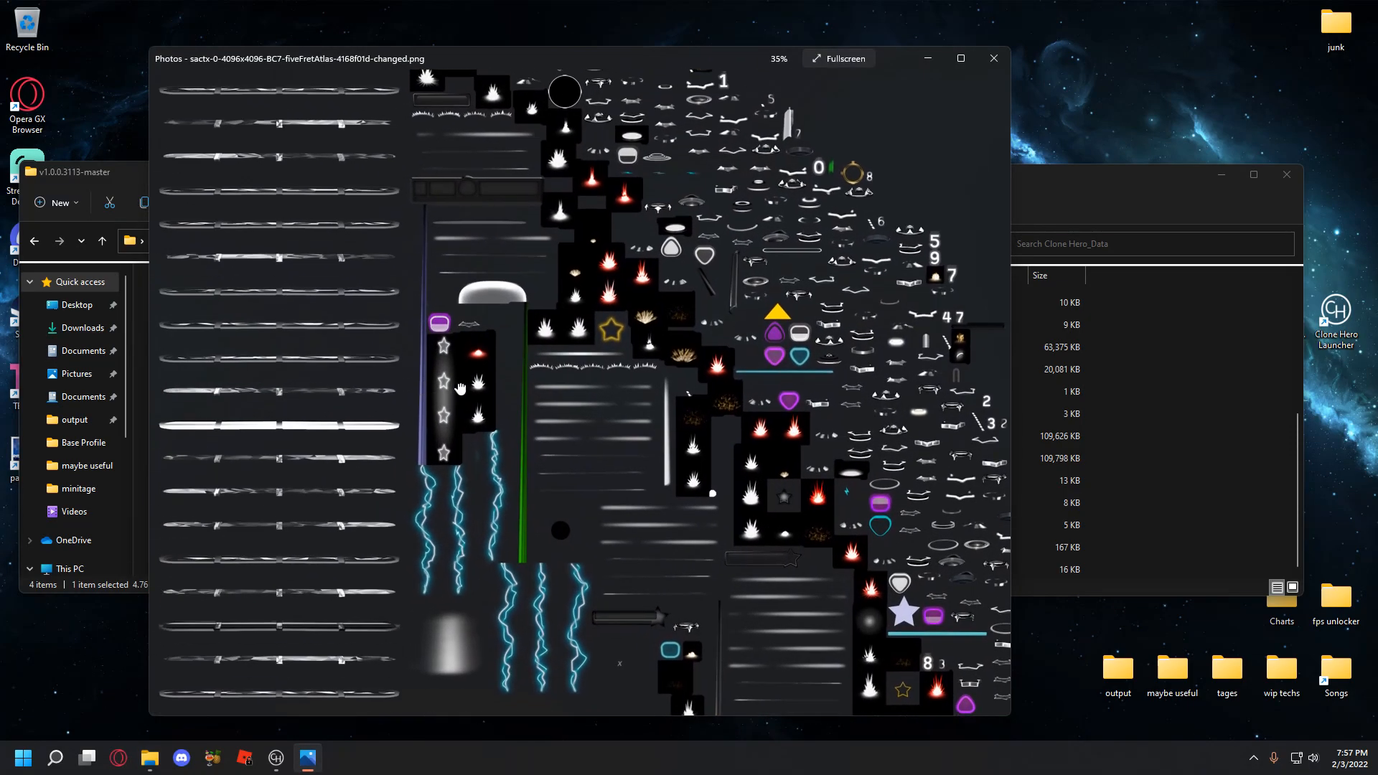
pyautogui.scroll(3, 460, 388)
pyautogui.moveTo(570, 400); pyautogui.dragTo(562, 320)
pyautogui.moveTo(749, 591); pyautogui.dragTo(438, 247)
pyautogui.moveTo(645, 434); pyautogui.dragTo(314, 209)
pyautogui.moveTo(586, 331); pyautogui.dragTo(466, 138)
pyautogui.scroll(-6, 466, 138)
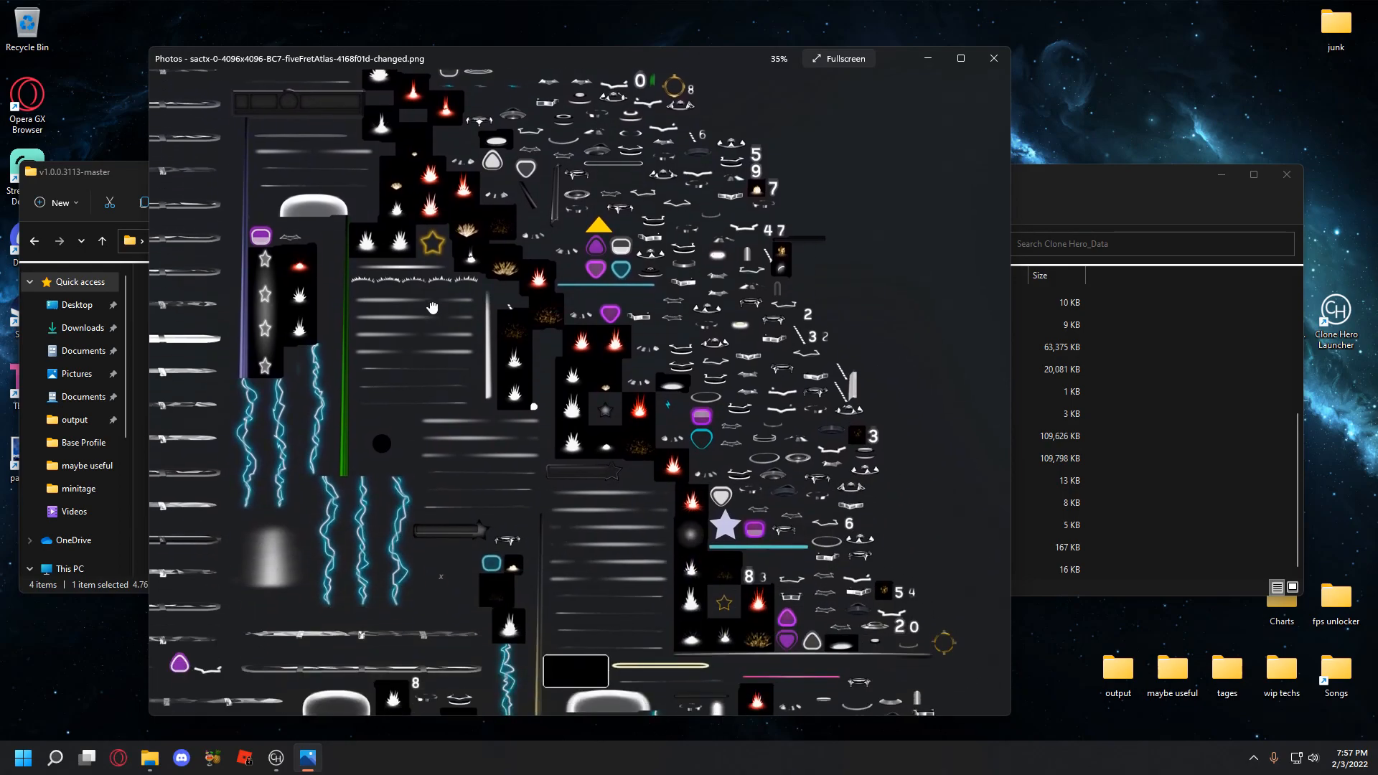
pyautogui.moveTo(434, 310); pyautogui.dragTo(664, 109)
pyautogui.moveTo(690, 297)
pyautogui.mouseDown()
pyautogui.moveTo(688, 435)
pyautogui.moveTo(634, 511)
pyautogui.moveTo(665, 517)
pyautogui.moveTo(524, 304)
pyautogui.mouseUp()
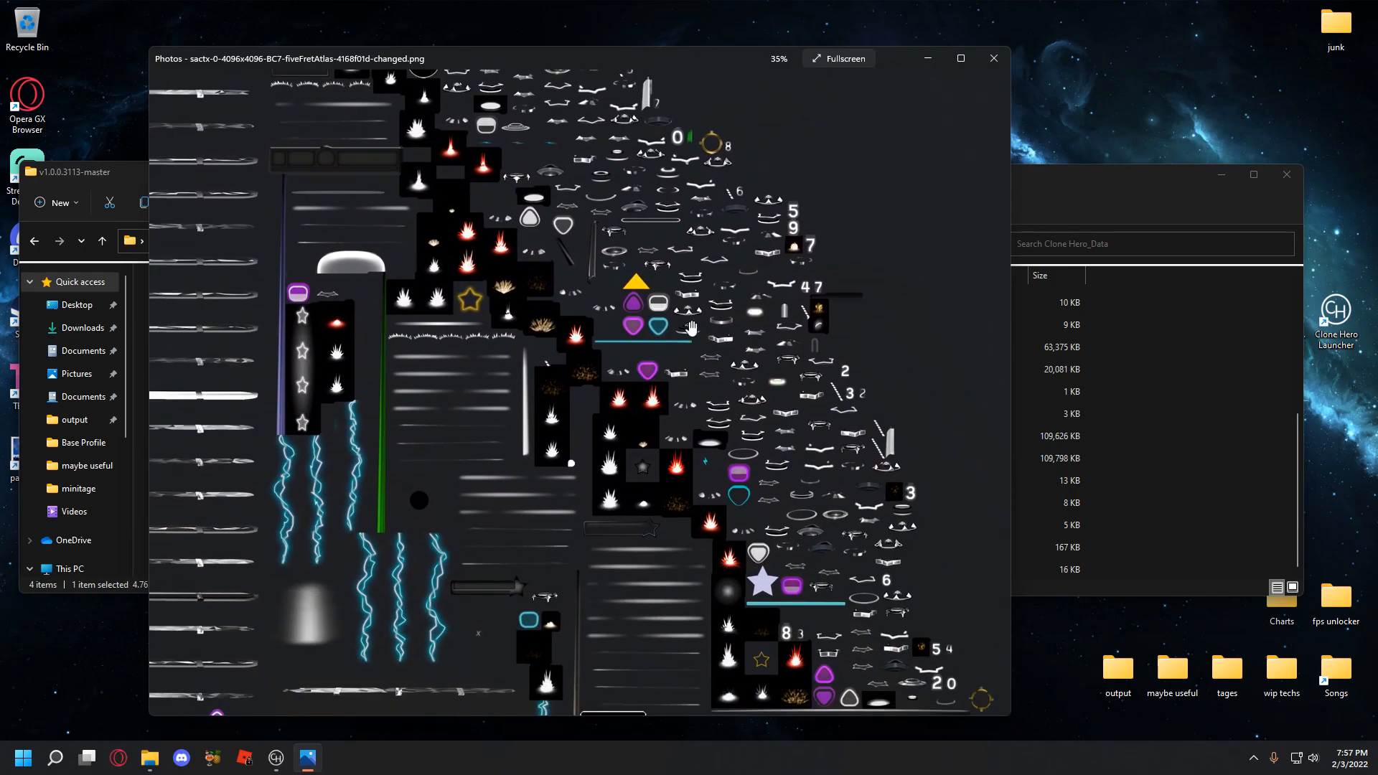
pyautogui.click(994, 58)
# - Go from the sprites folder up to the modding folder, open net5.0 and launch the UABEAvalonia application
pyautogui.doubleClick(204, 331)
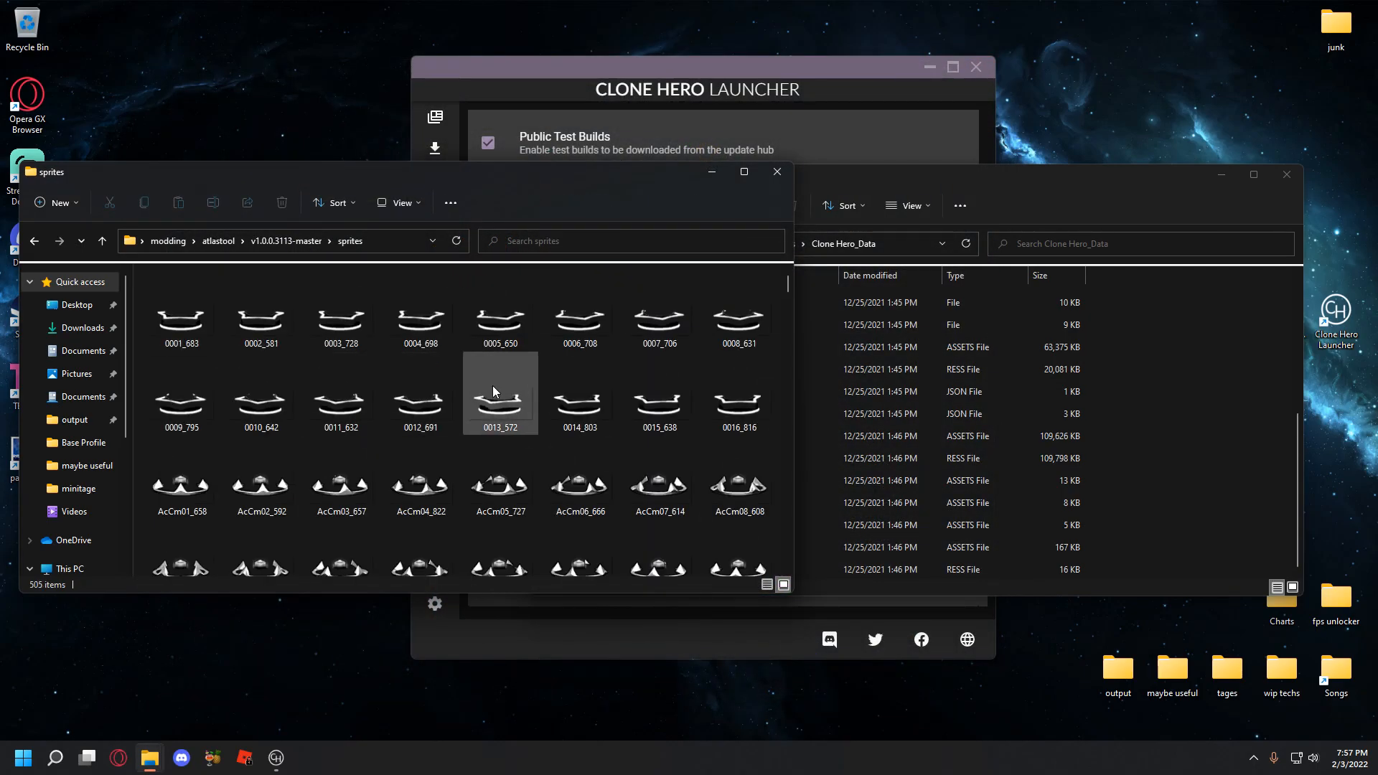
pyautogui.click(287, 240)
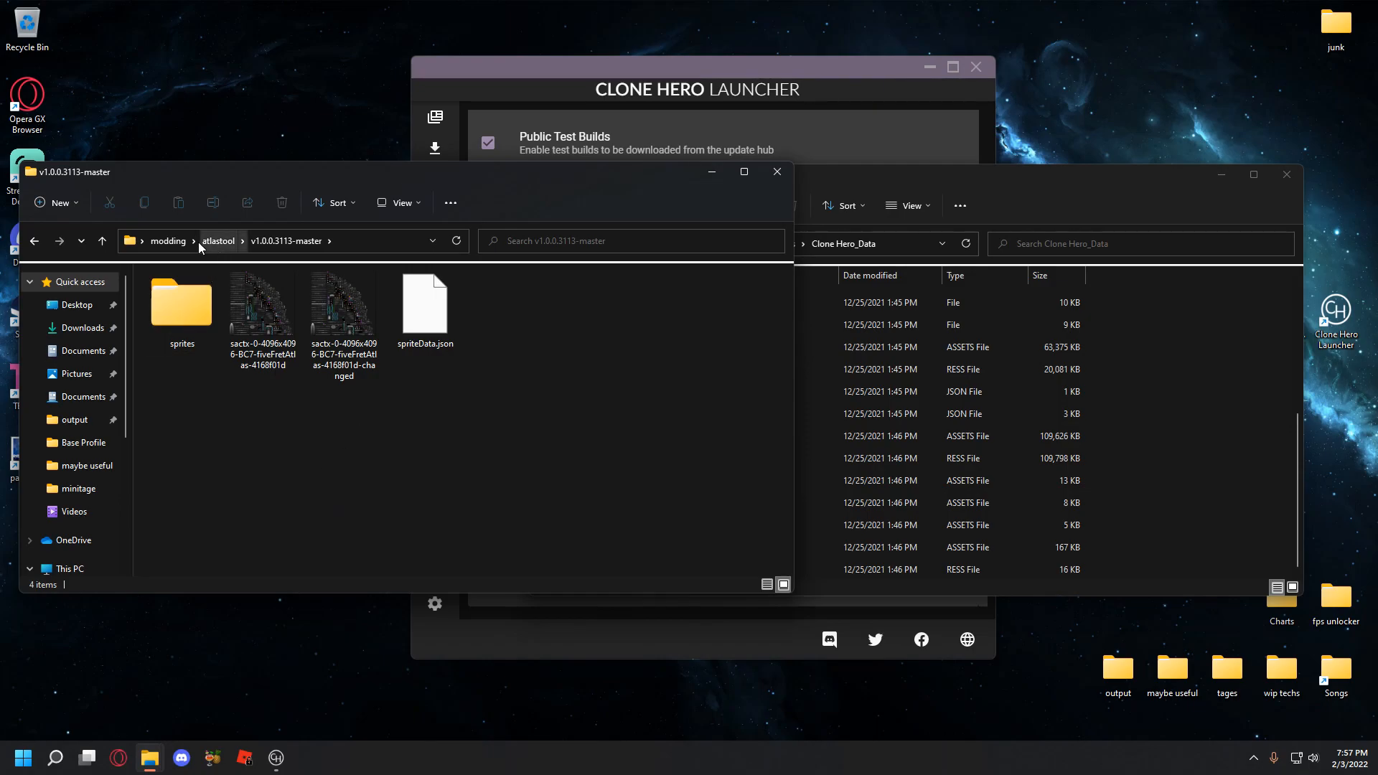
pyautogui.click(174, 242)
pyautogui.click(246, 422)
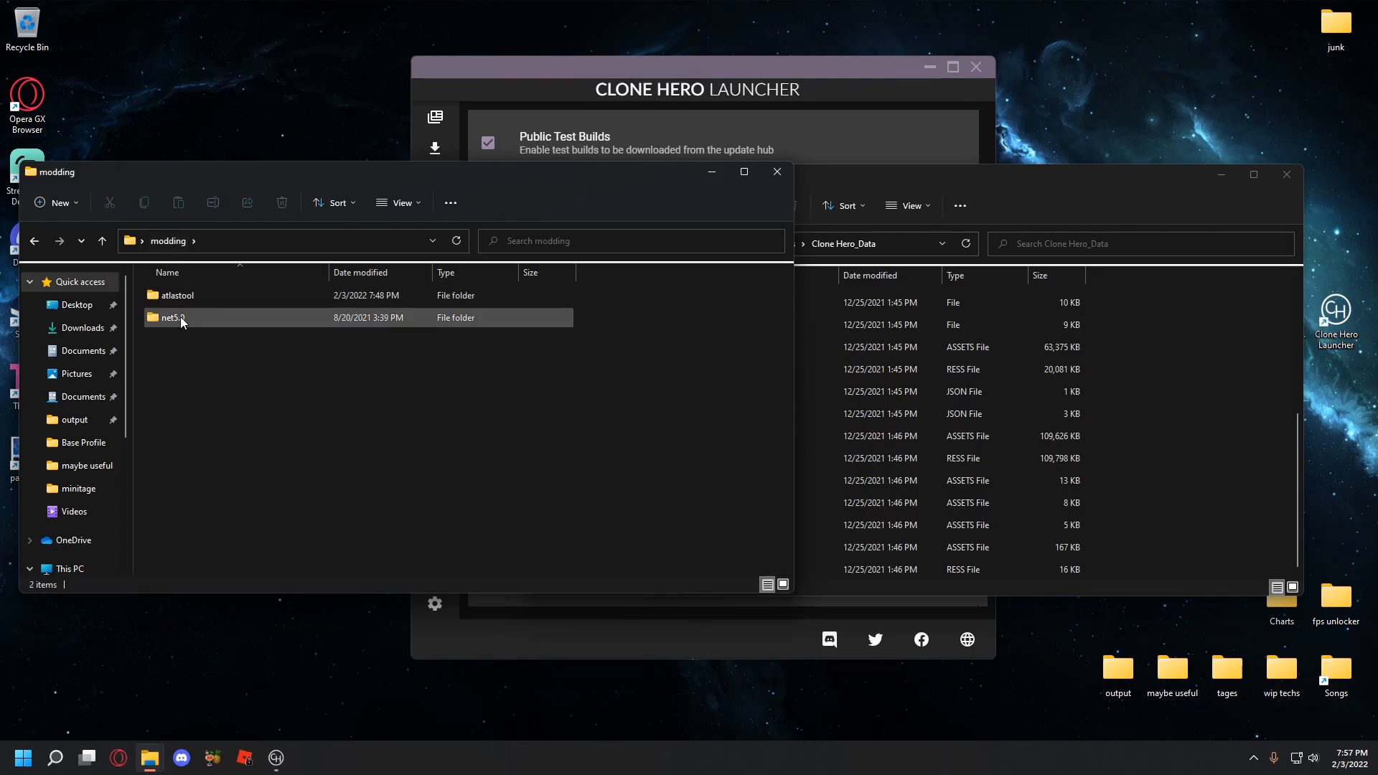
pyautogui.doubleClick(179, 316)
pyautogui.scroll(-7, 391, 523)
pyautogui.scroll(-15, 392, 513)
pyautogui.doubleClick(197, 500)
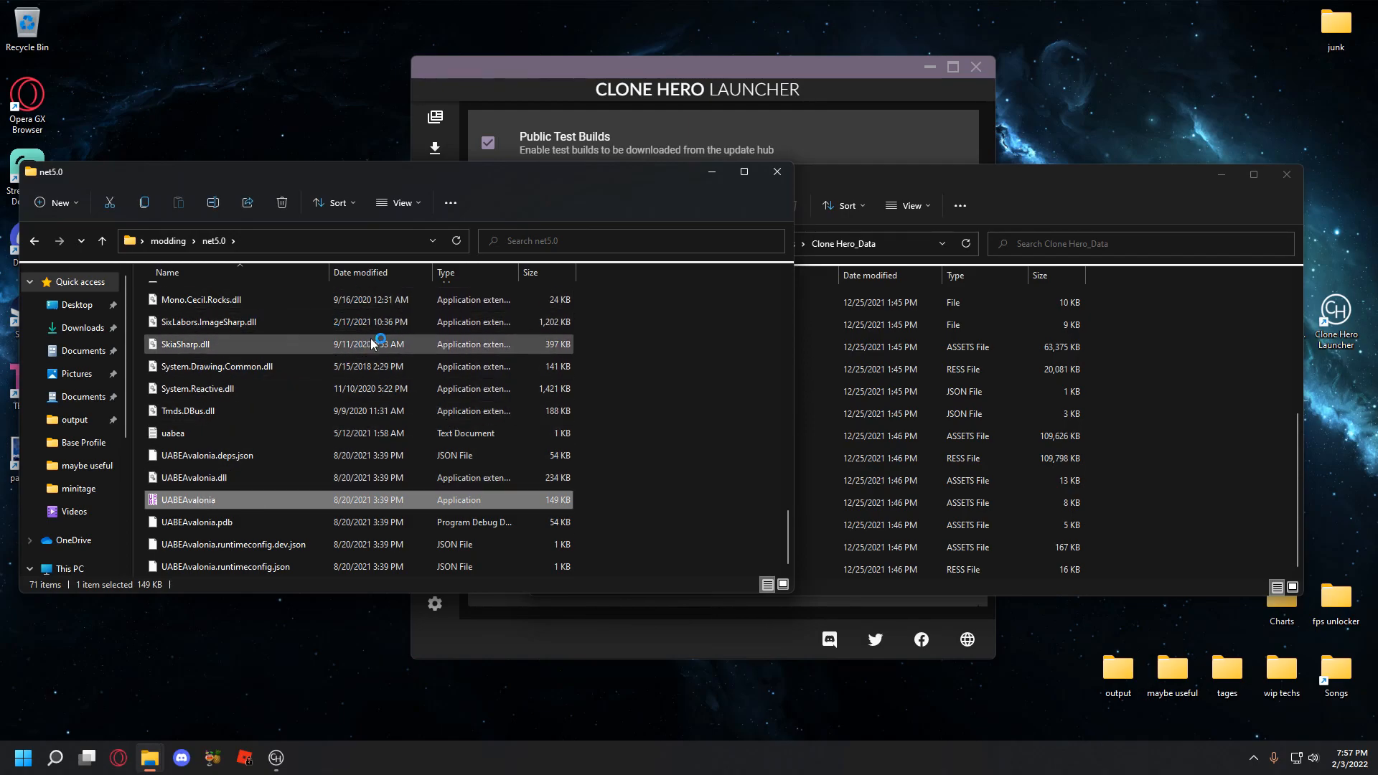
# - Return the file browser to the v1.0.0.3113-master folder inside modding\atlastool
pyautogui.click(169, 241)
pyautogui.doubleClick(201, 293)
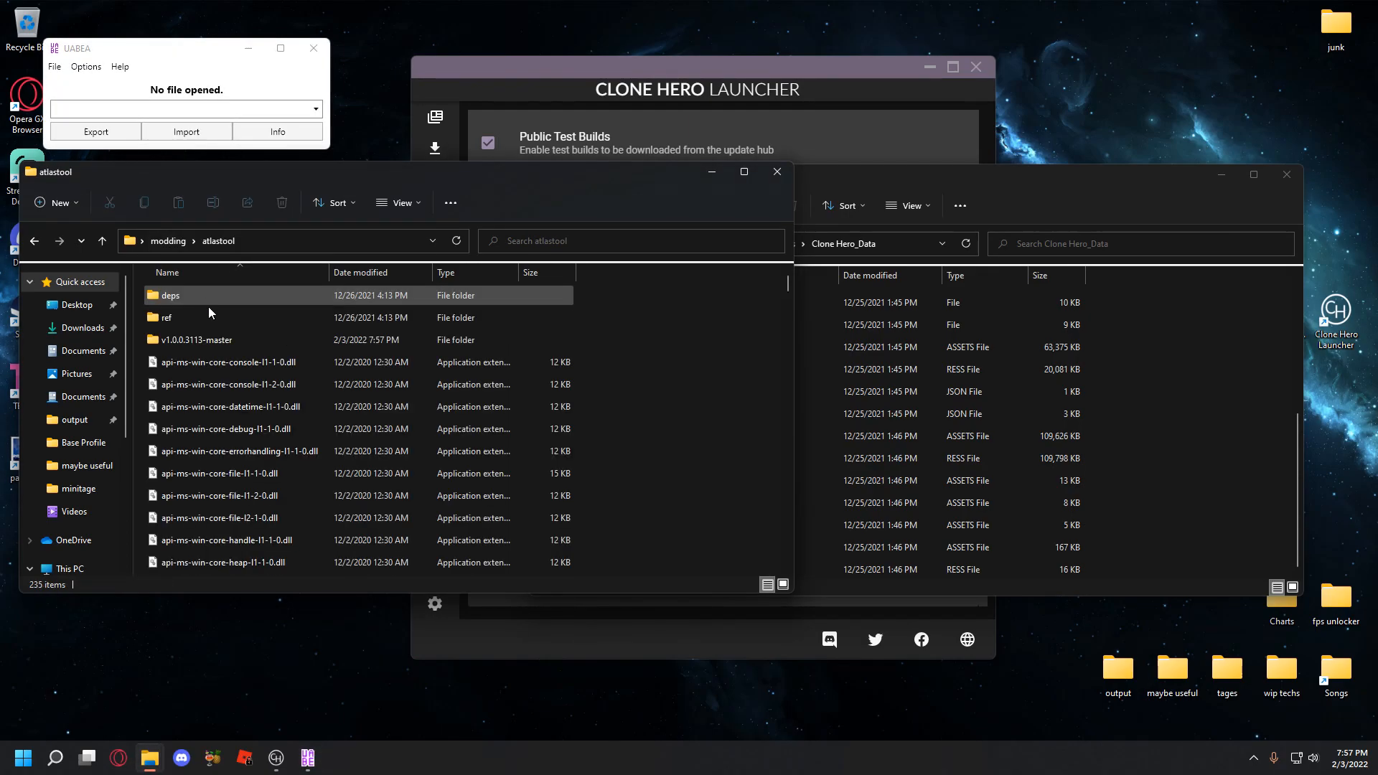
pyautogui.doubleClick(209, 339)
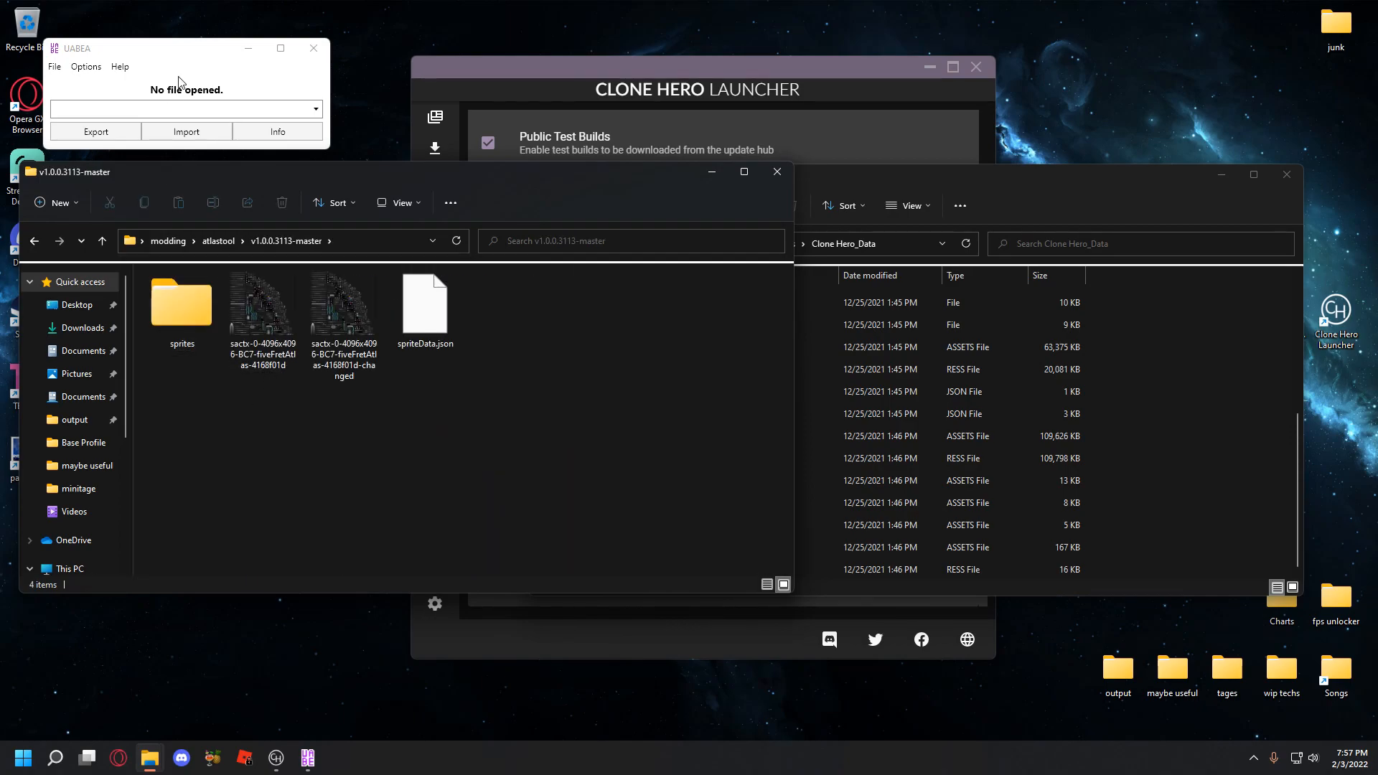
# - Open resources.assets in UABEA from the game's Clone Hero_Data folder, reaching the folder through its copied path
pyautogui.click(56, 67)
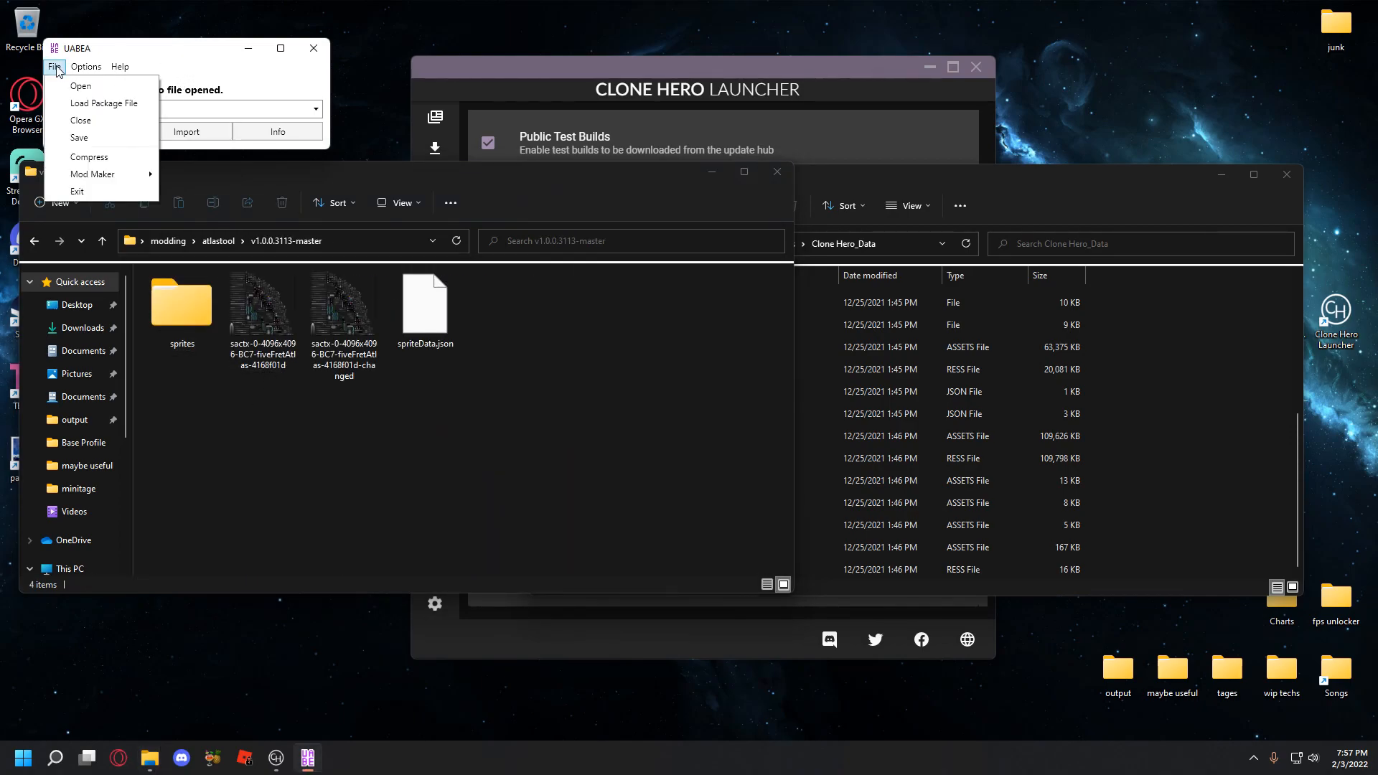
pyautogui.click(210, 92)
pyautogui.click(56, 66)
pyautogui.click(70, 85)
pyautogui.click(1131, 454)
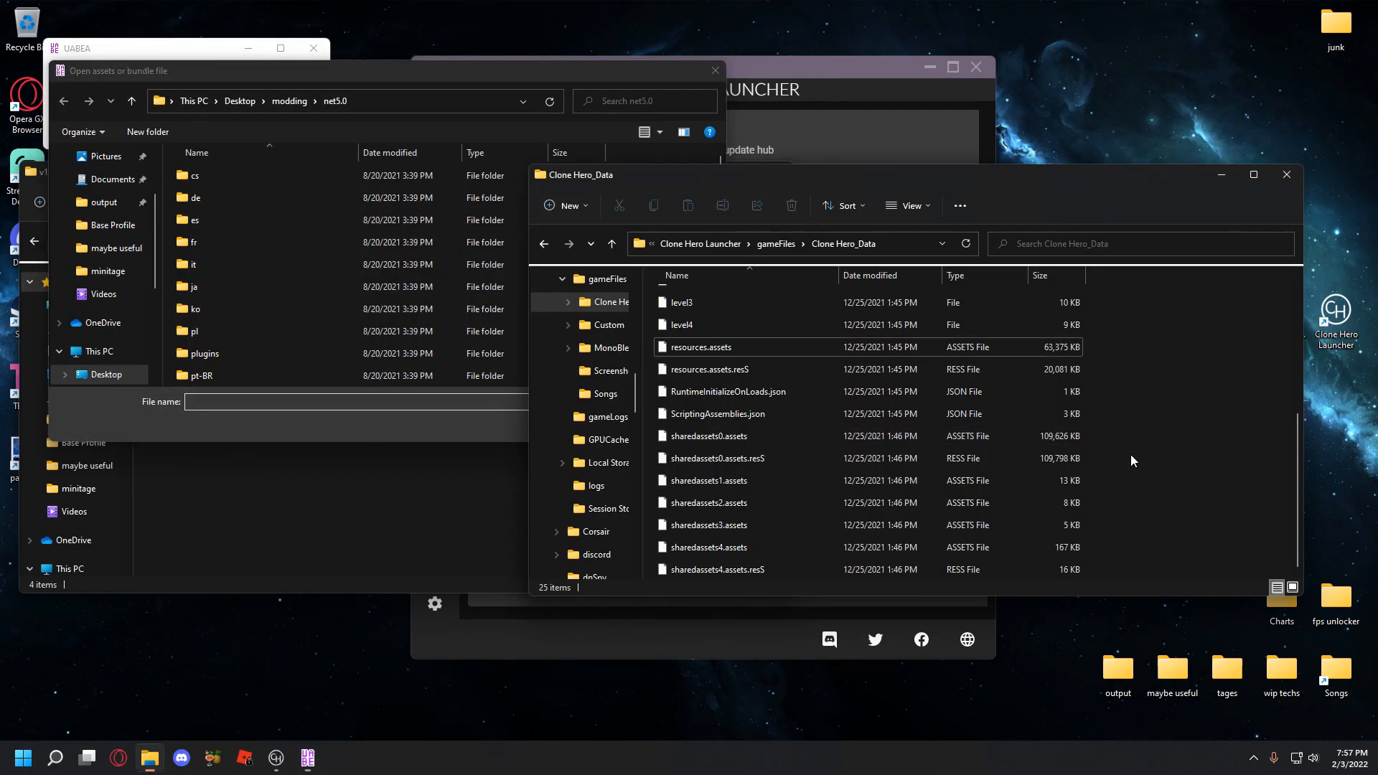
pyautogui.click(892, 247)
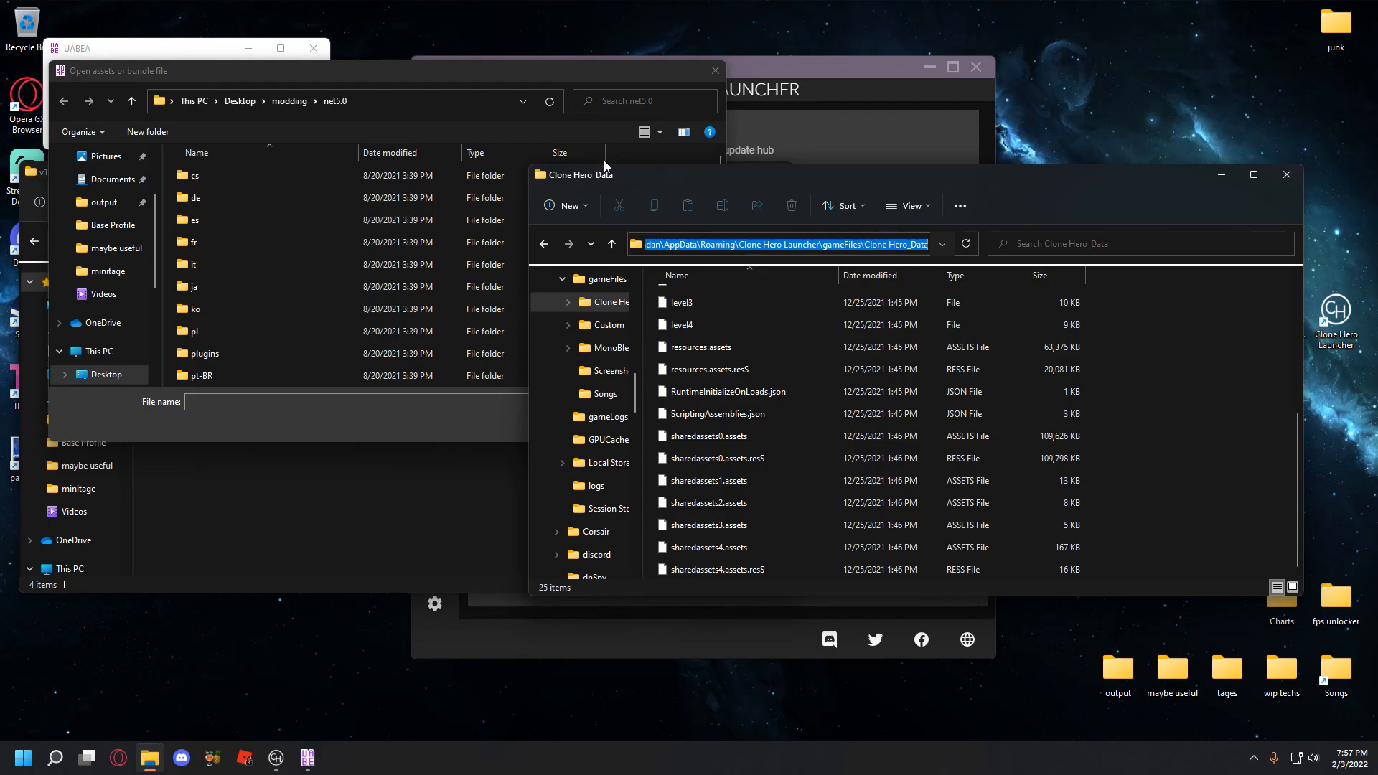
pyautogui.click(419, 102)
pyautogui.write('C:\\Users\\dan\\AppData\\Roaming\\Clone Hero Launcher\\gameFiles\\Clone Hero_Data')
pyautogui.press('Return')
pyautogui.scroll(-3, 265, 277)
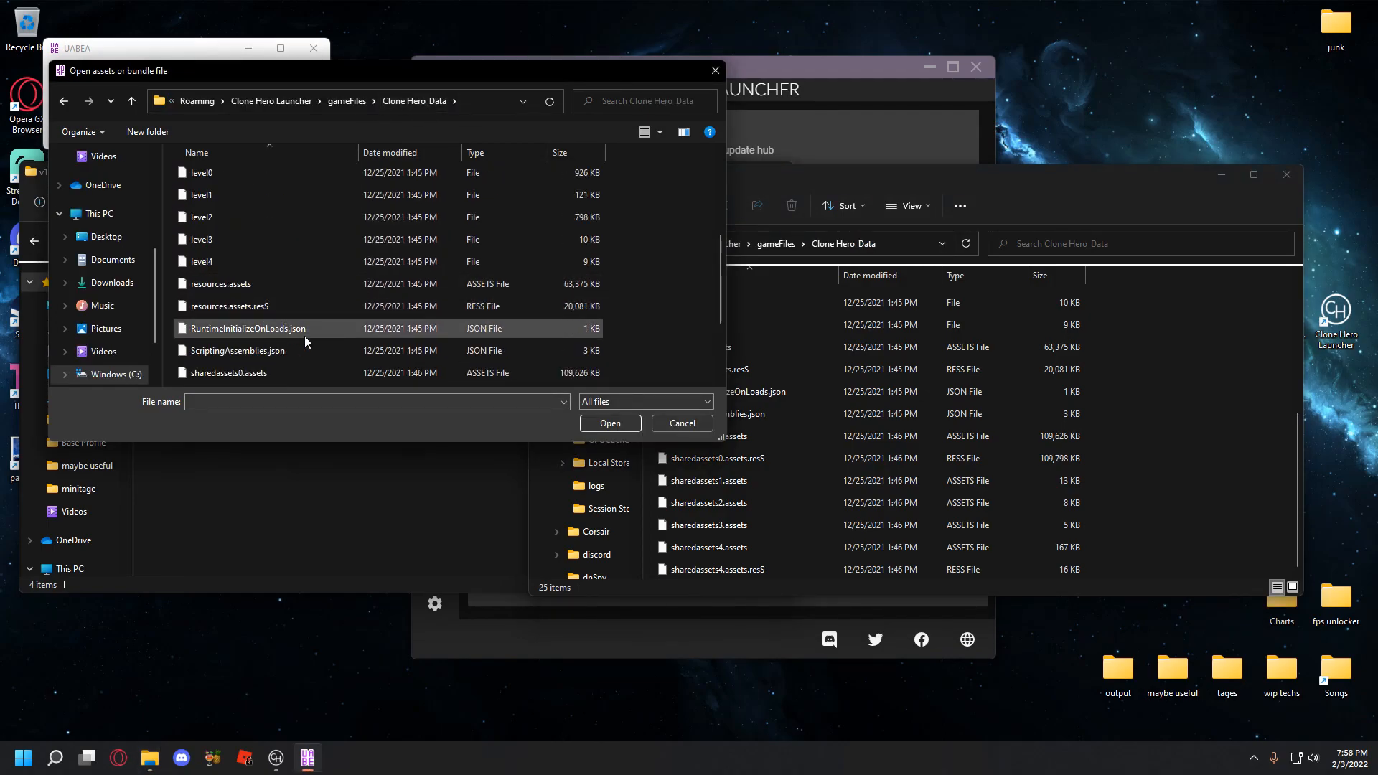
pyautogui.click(230, 284)
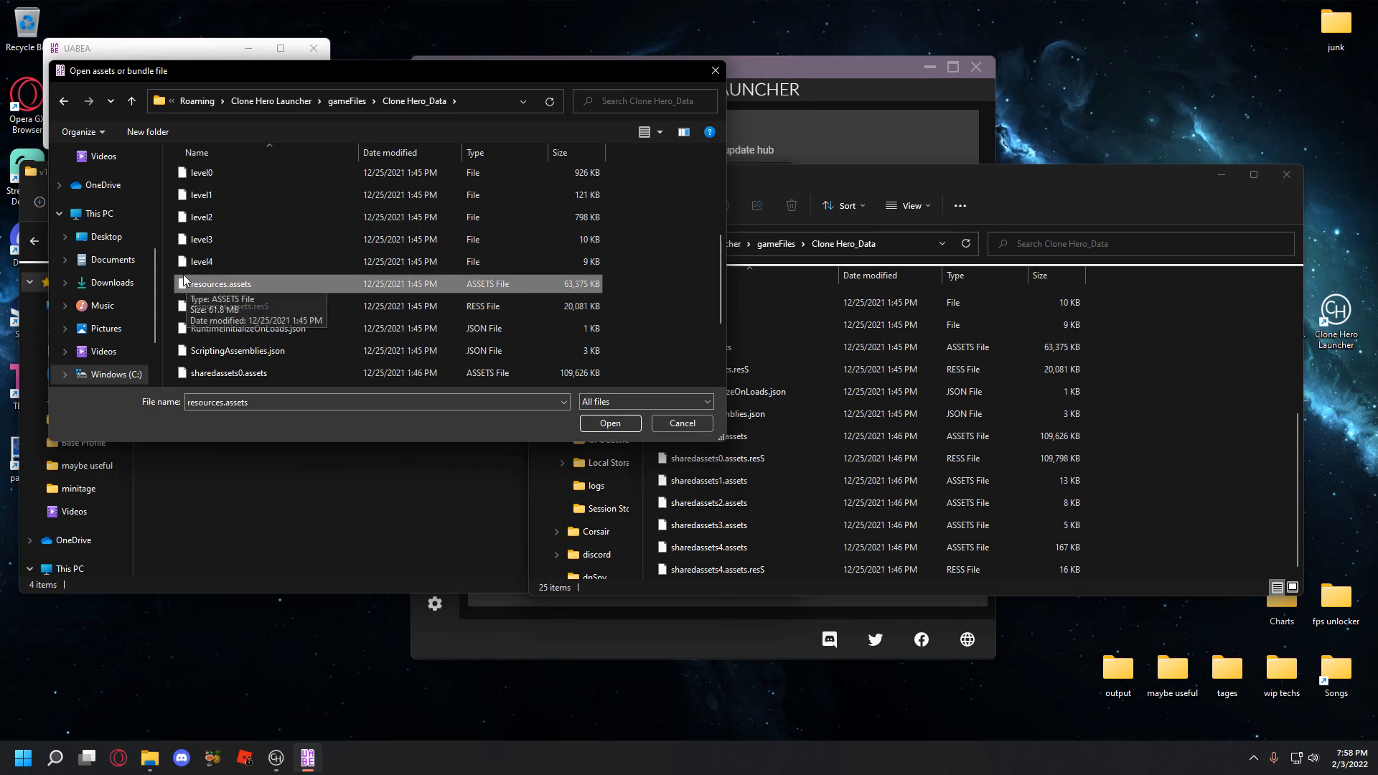
pyautogui.doubleClick(207, 286)
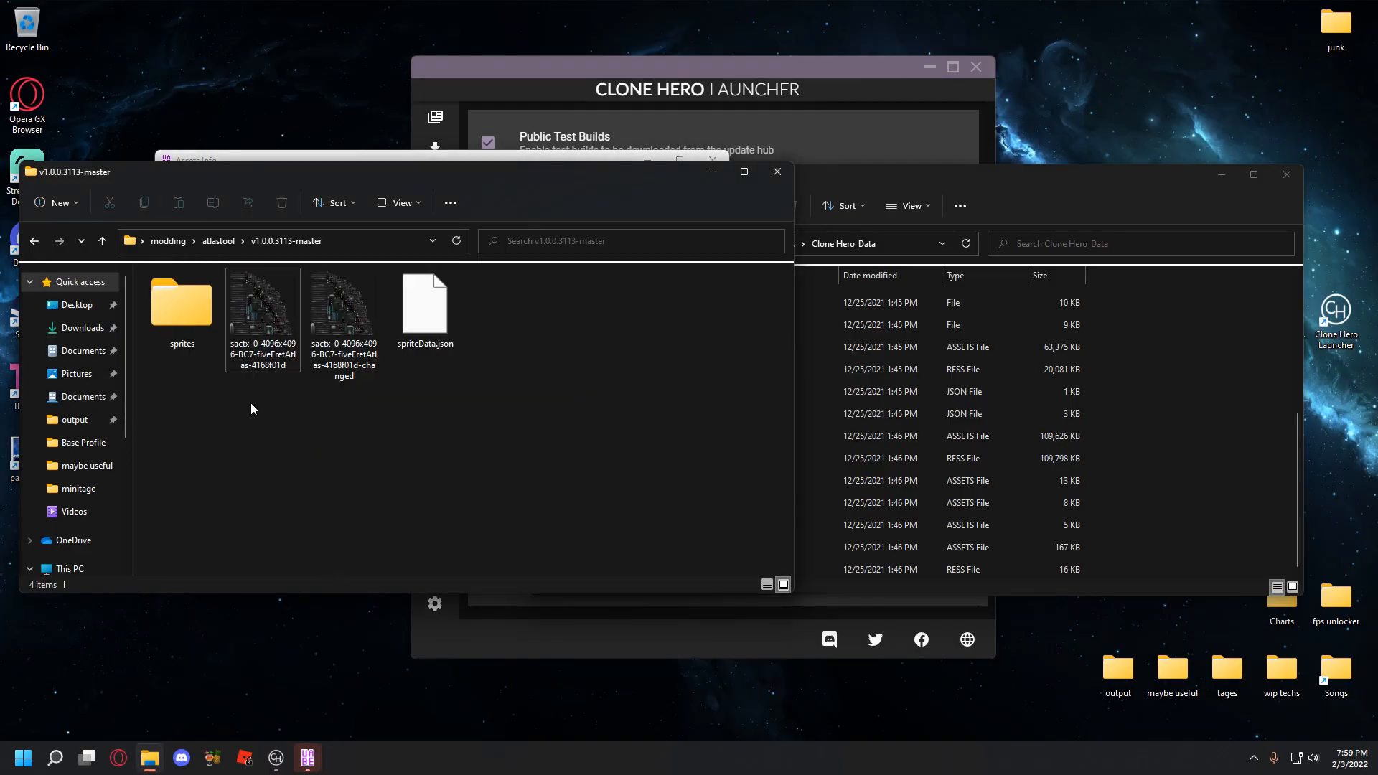
# - Copy the file name of the original fiveFretAtlas image without renaming it, and return to UABEA's Assets Info window
pyautogui.rightClick(246, 336)
pyautogui.click(313, 711)
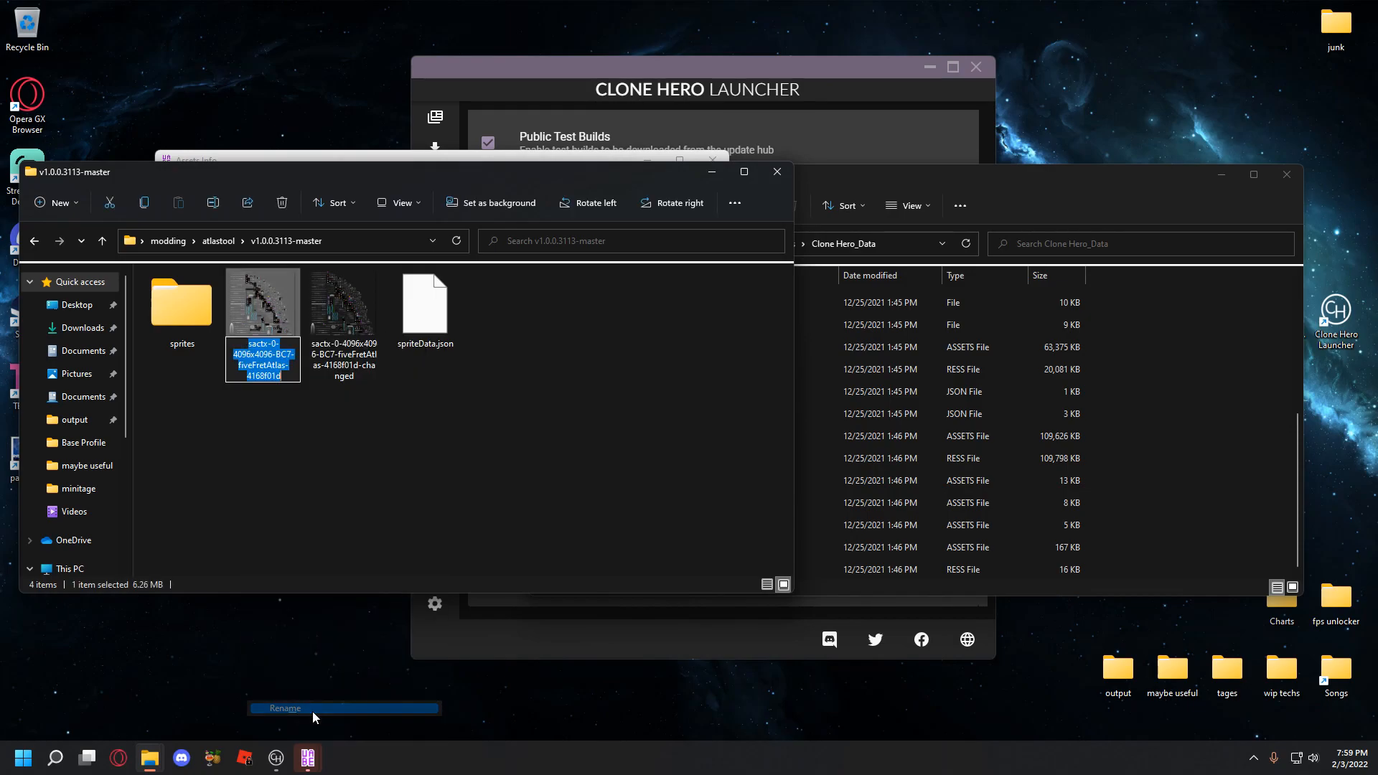
pyautogui.click(340, 448)
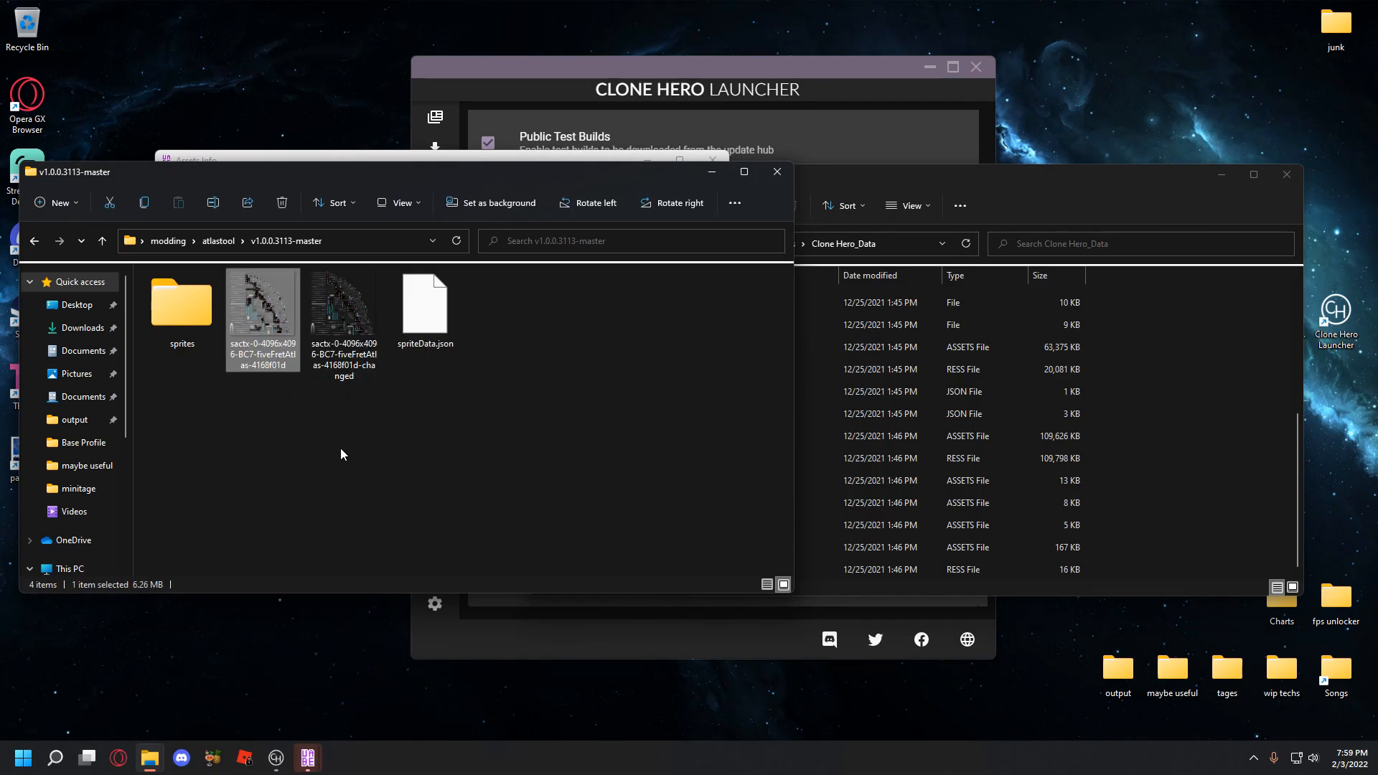
pyautogui.click(307, 757)
pyautogui.click(380, 678)
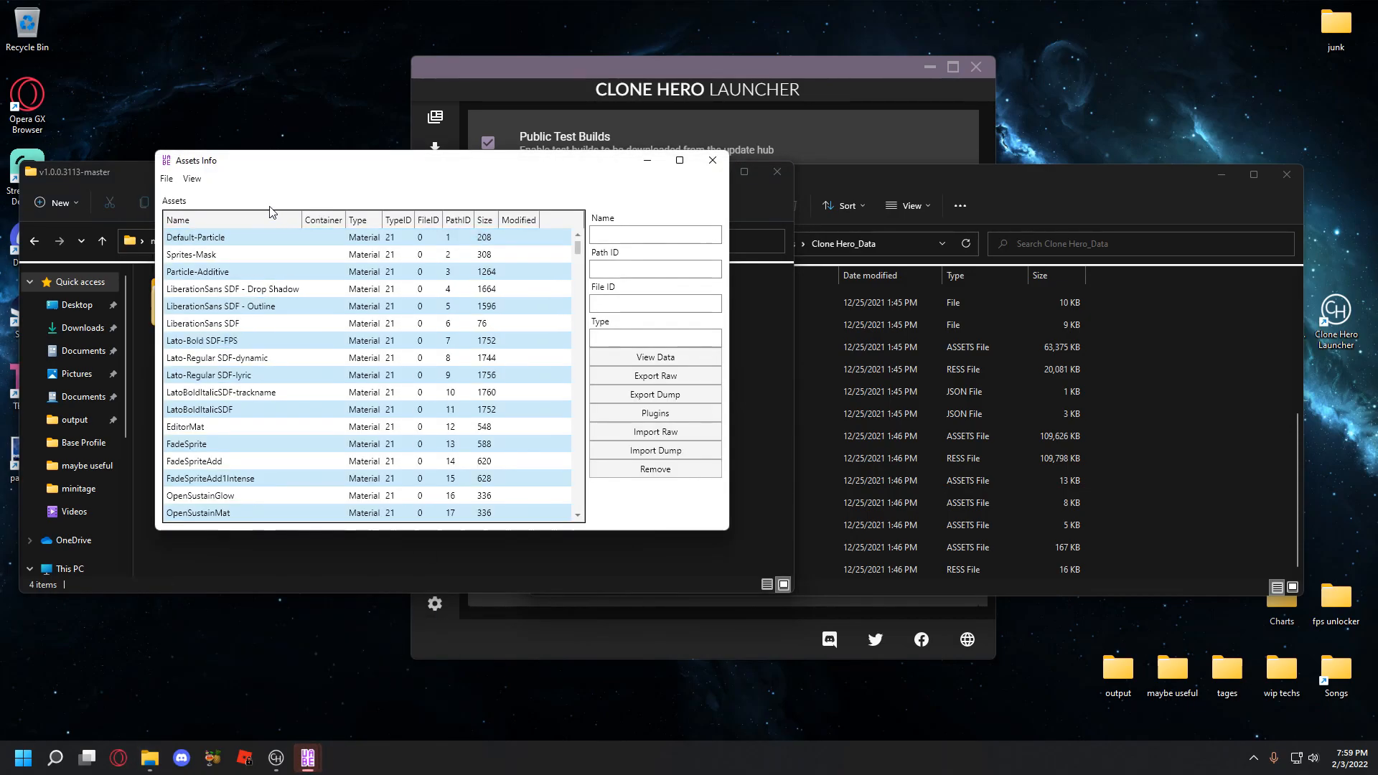
# - Search the assets by name for the copied sactx-0-4096x4096-BC7-fiveFretAtlas-4168f01d
pyautogui.click(190, 179)
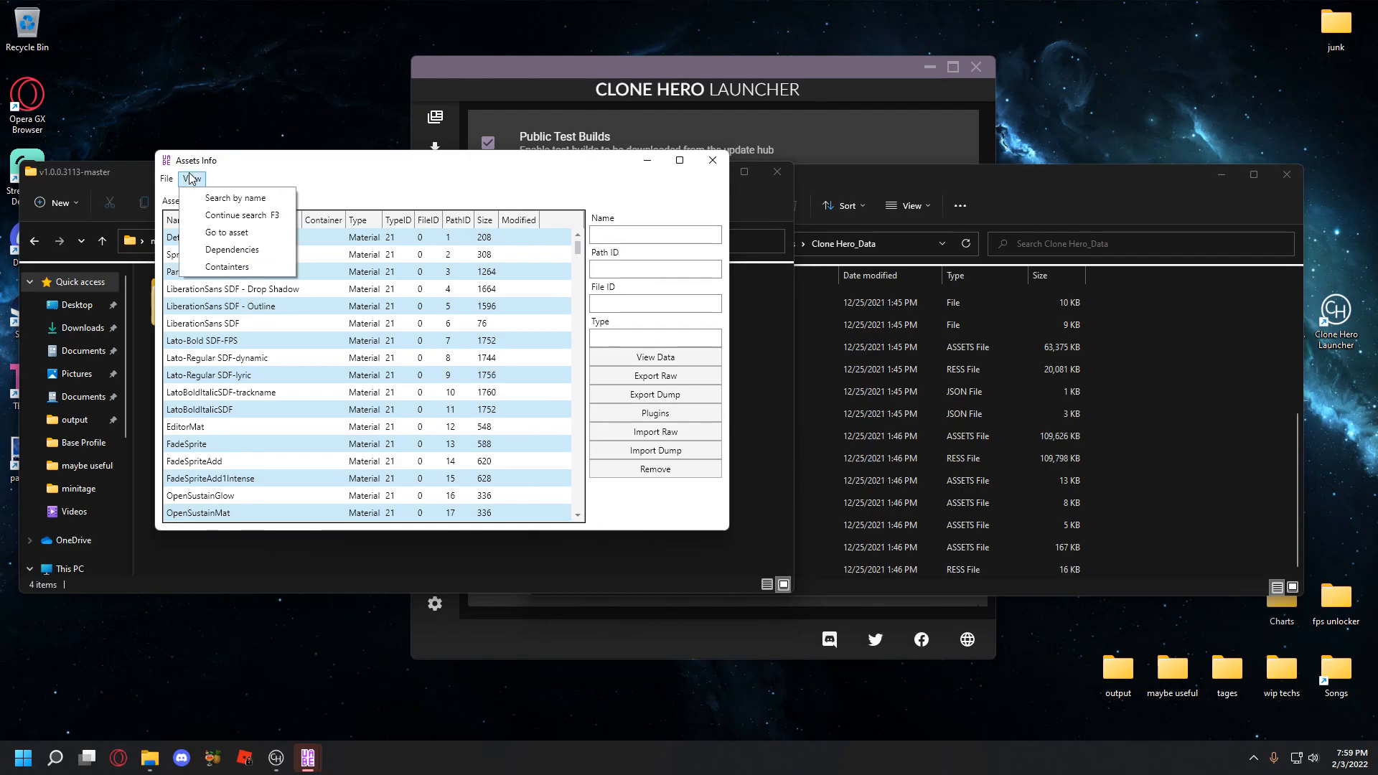
pyautogui.click(235, 198)
pyautogui.hotkey('ctrl', 'v')
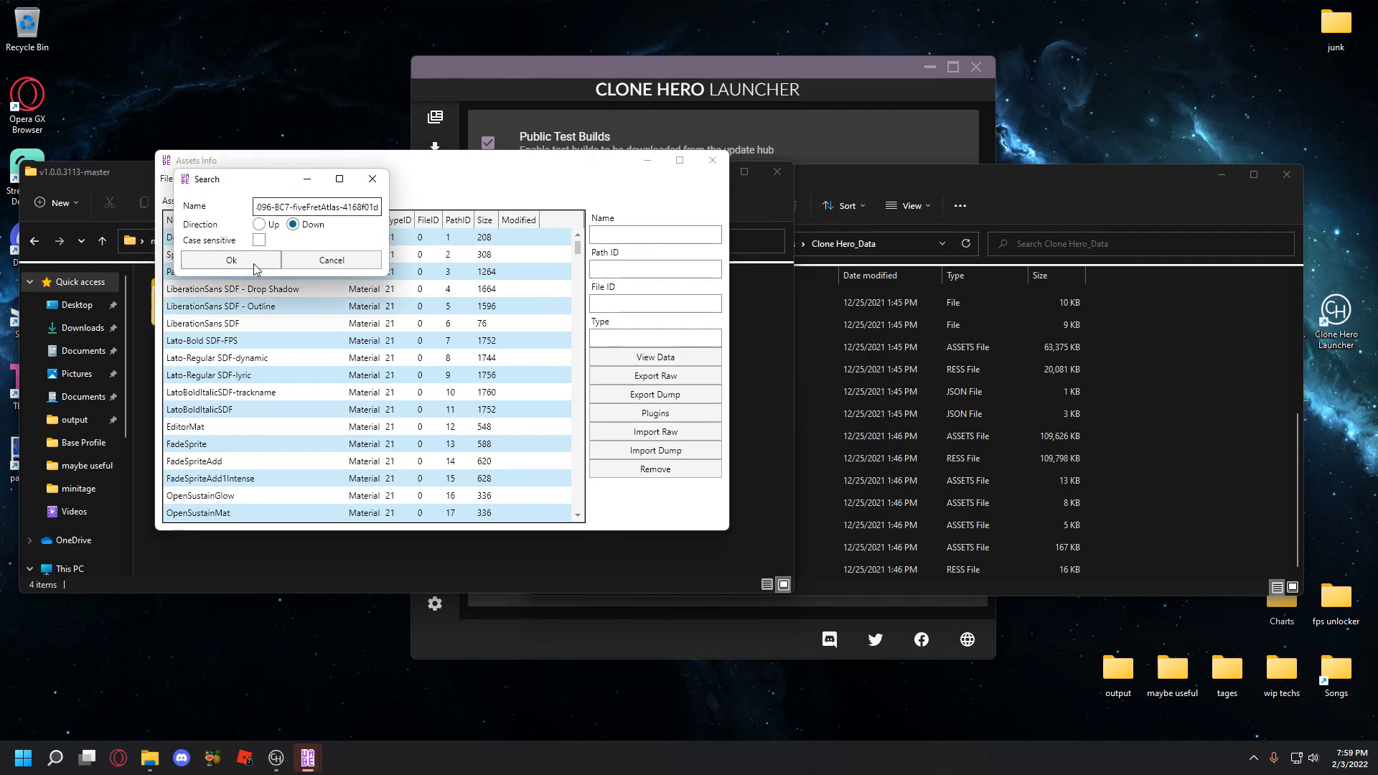
pyautogui.click(231, 260)
pyautogui.scroll(-2, 250, 301)
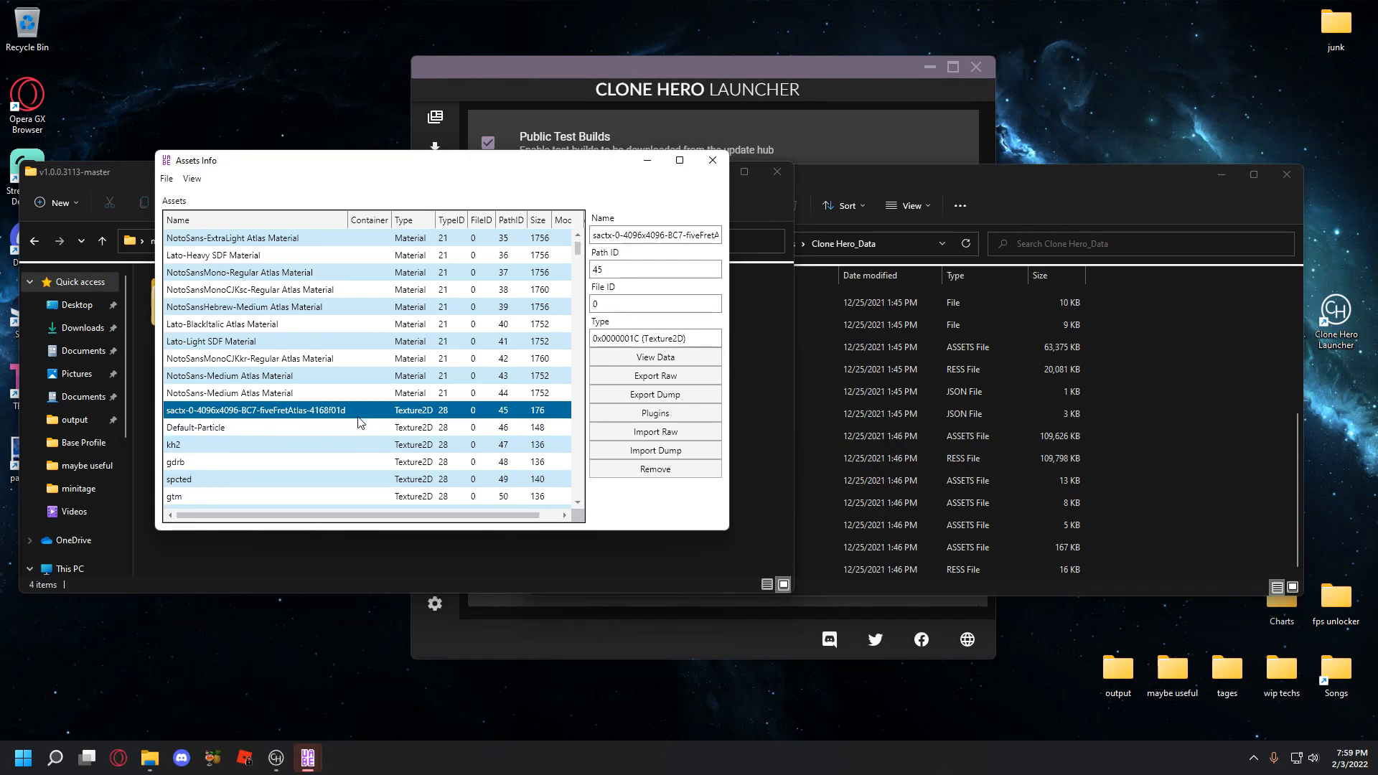
pyautogui.moveTo(426, 517); pyautogui.dragTo(327, 496)
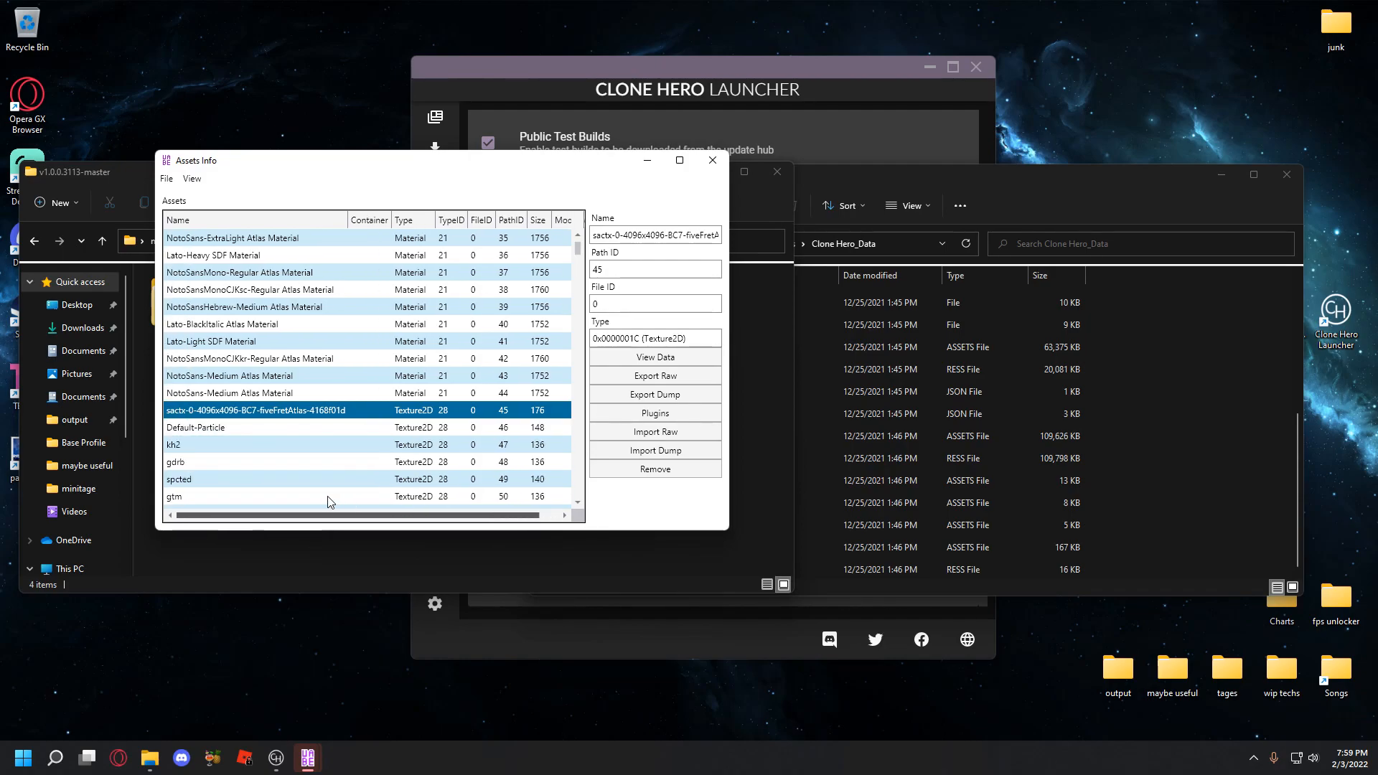
pyautogui.scroll(-1, 366, 445)
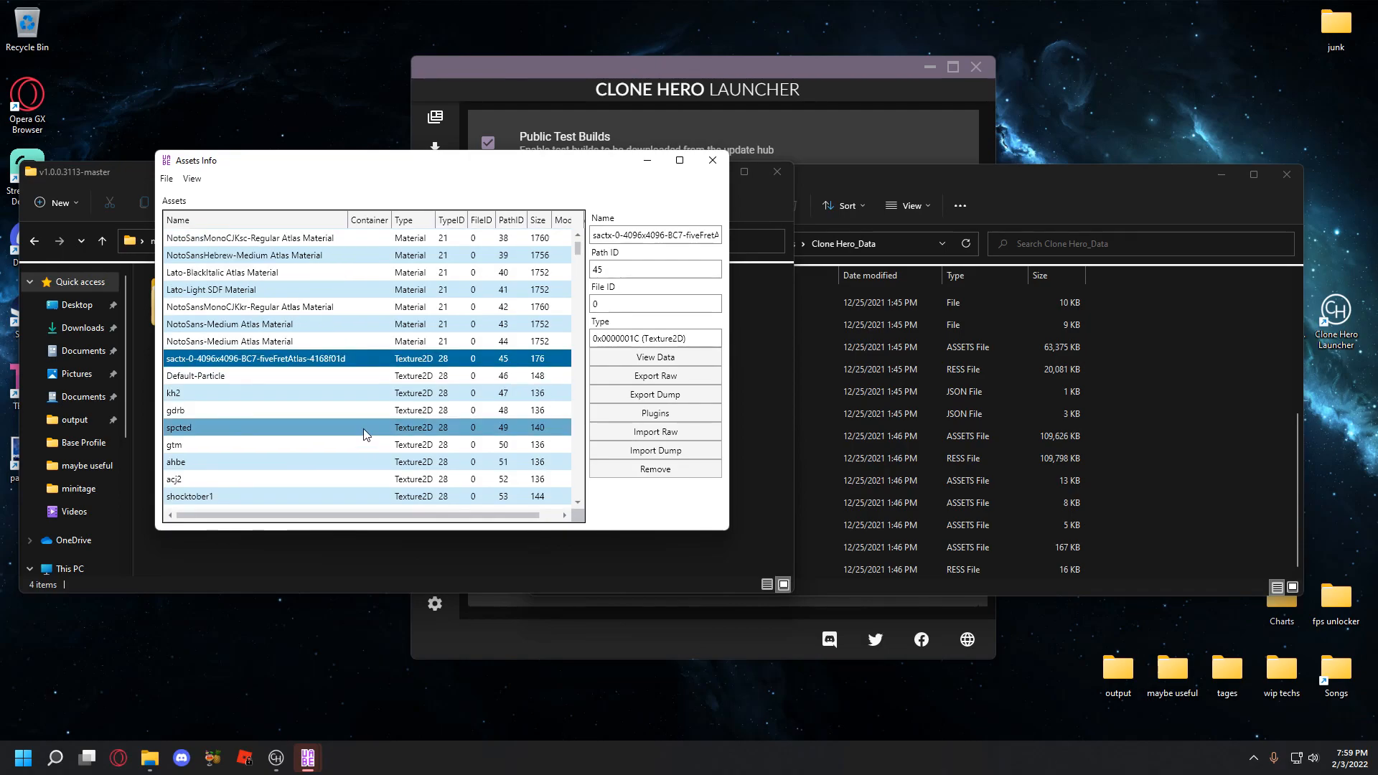
# - Open the texture editing plugin for the selected fiveFretAtlas Texture2D asset
pyautogui.click(656, 413)
pyautogui.click(146, 71)
pyautogui.click(104, 350)
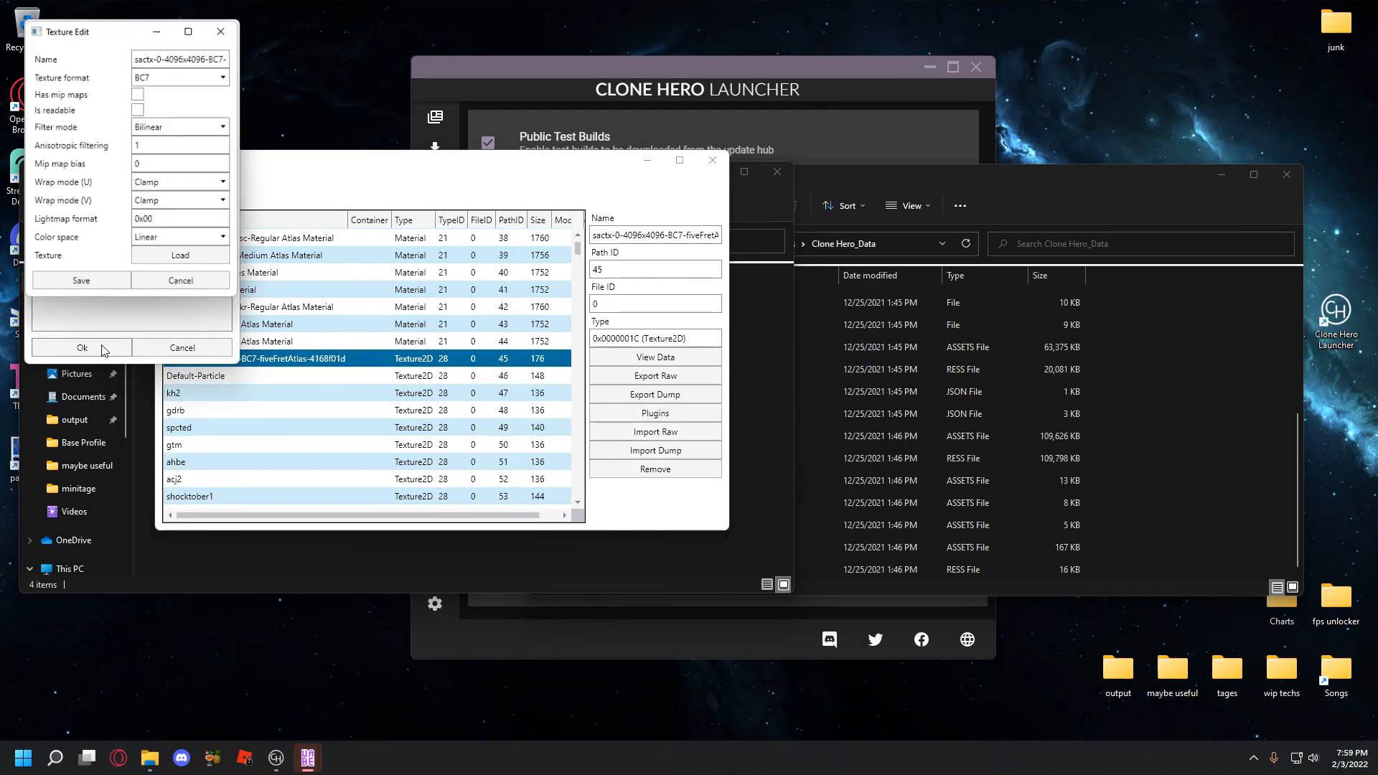
# - Start loading a replacement texture and browse to the v1.0.0.3113-master folder through its copied path
pyautogui.click(183, 258)
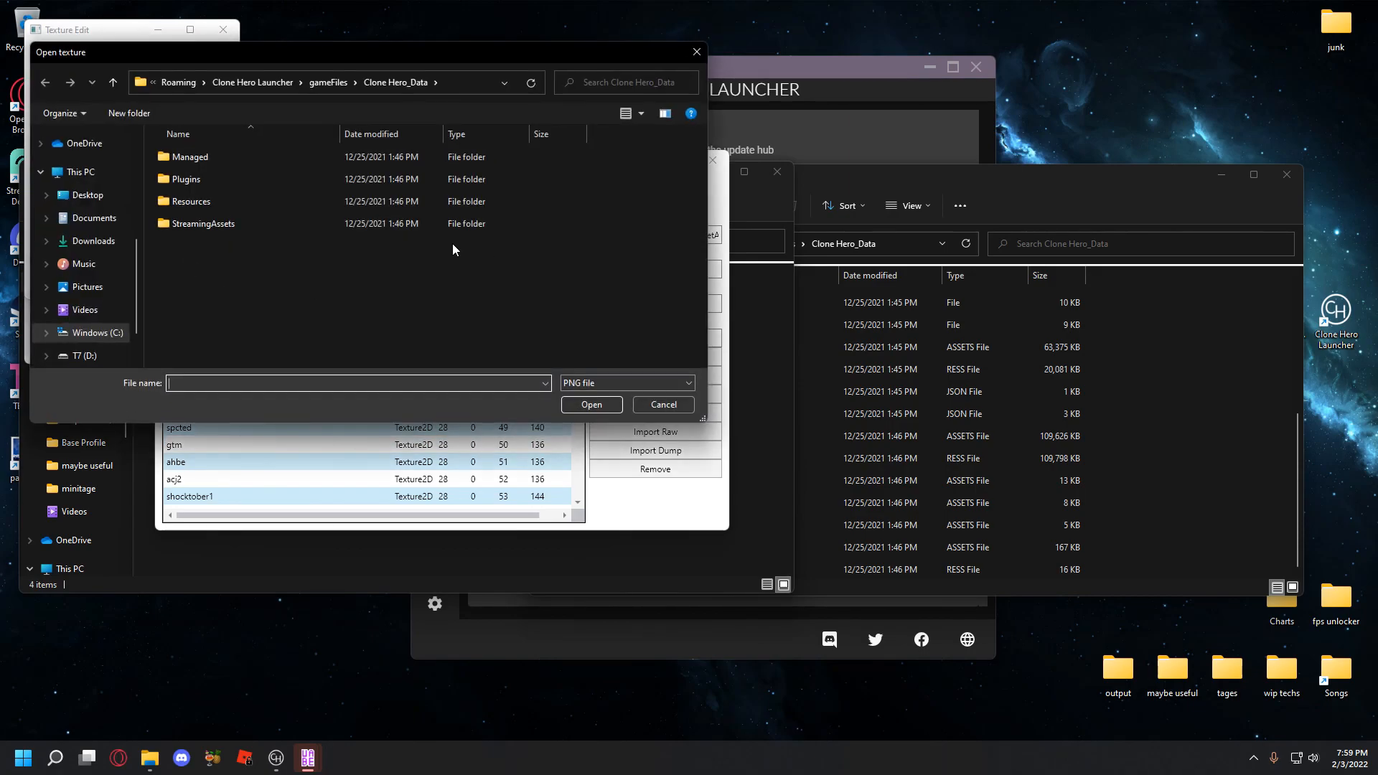
pyautogui.click(368, 578)
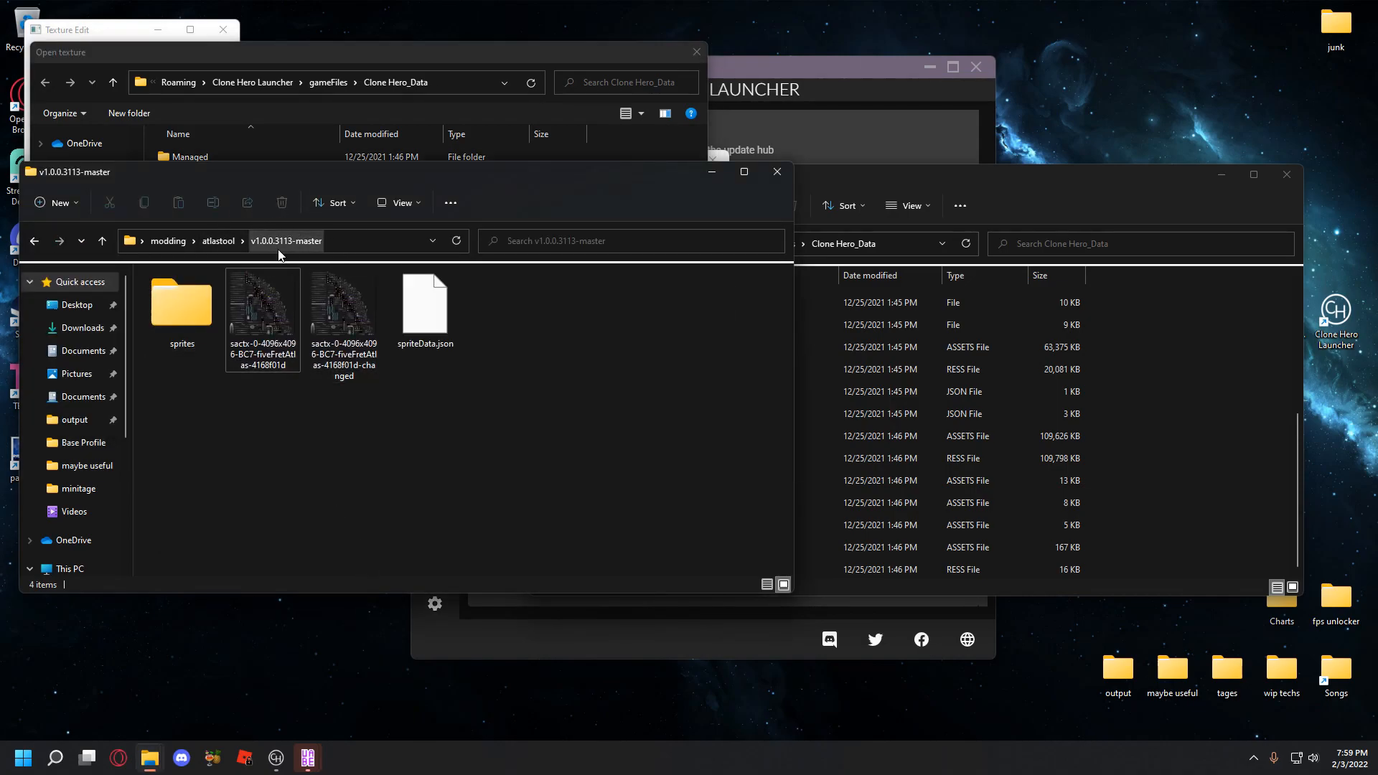
pyautogui.click(357, 241)
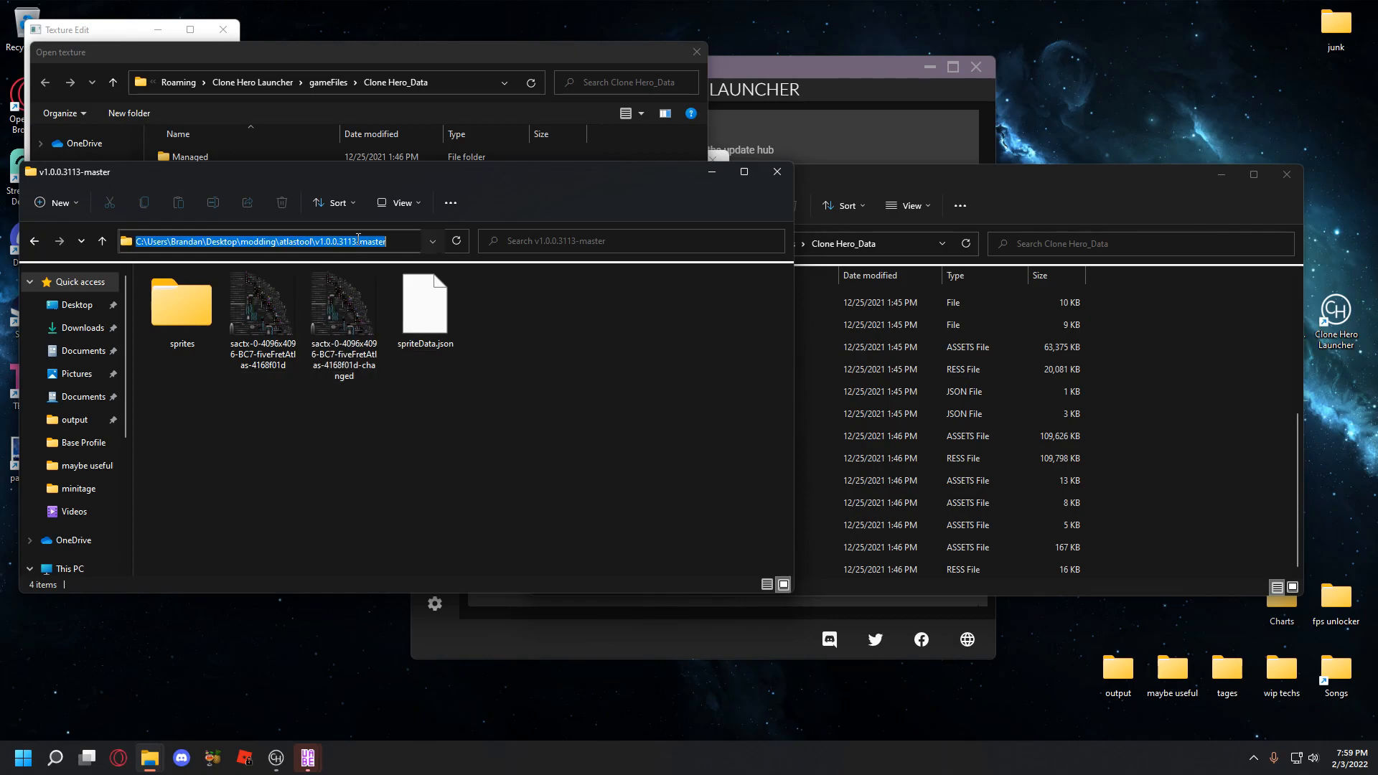
pyautogui.hotkey('ctrl', 'c')
pyautogui.click(447, 46)
pyautogui.click(449, 92)
pyautogui.hotkey('ctrl', 'v')
pyautogui.press('Return')
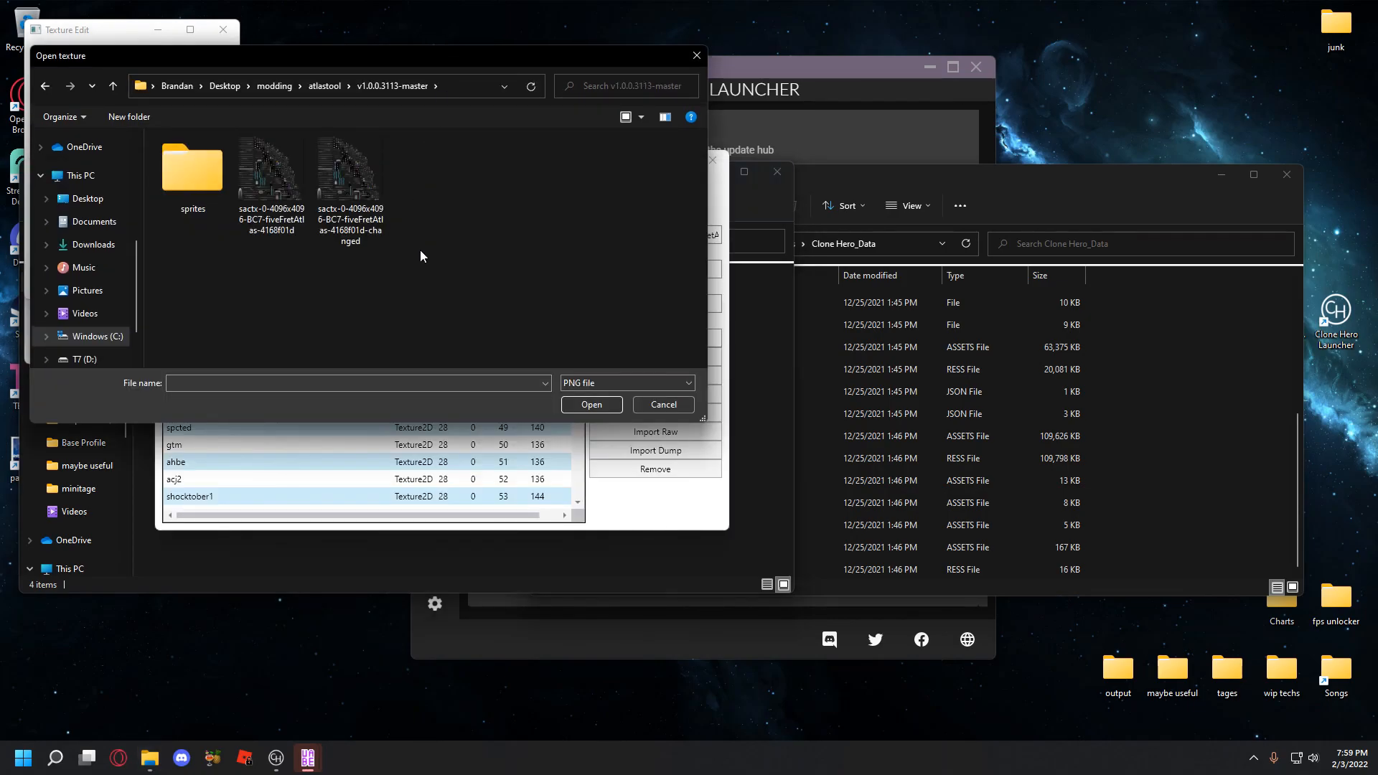
# - Load the atlas PNG ending in "-changed" as the texture and save the texture edit
pyautogui.moveTo(235, 64); pyautogui.dragTo(428, 120)
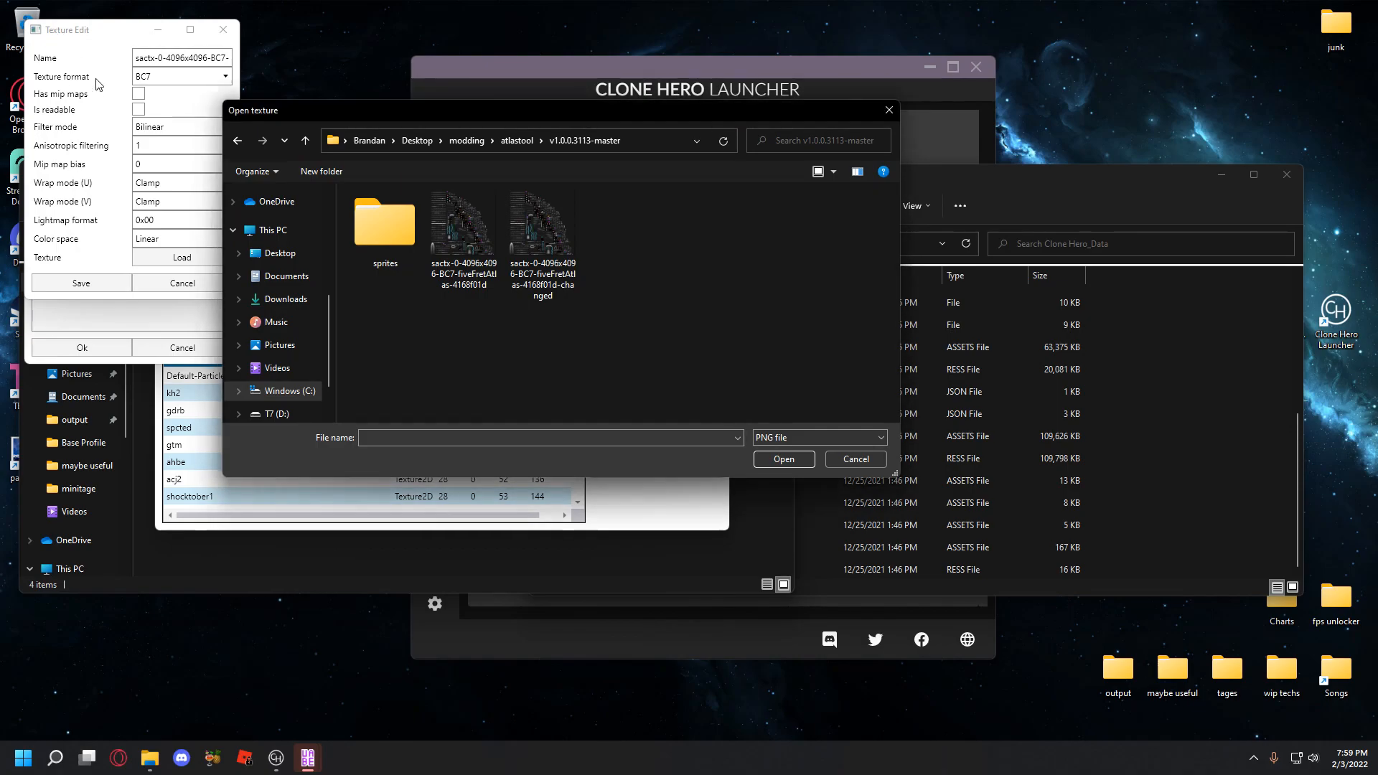
pyautogui.click(569, 290)
pyautogui.doubleClick(569, 288)
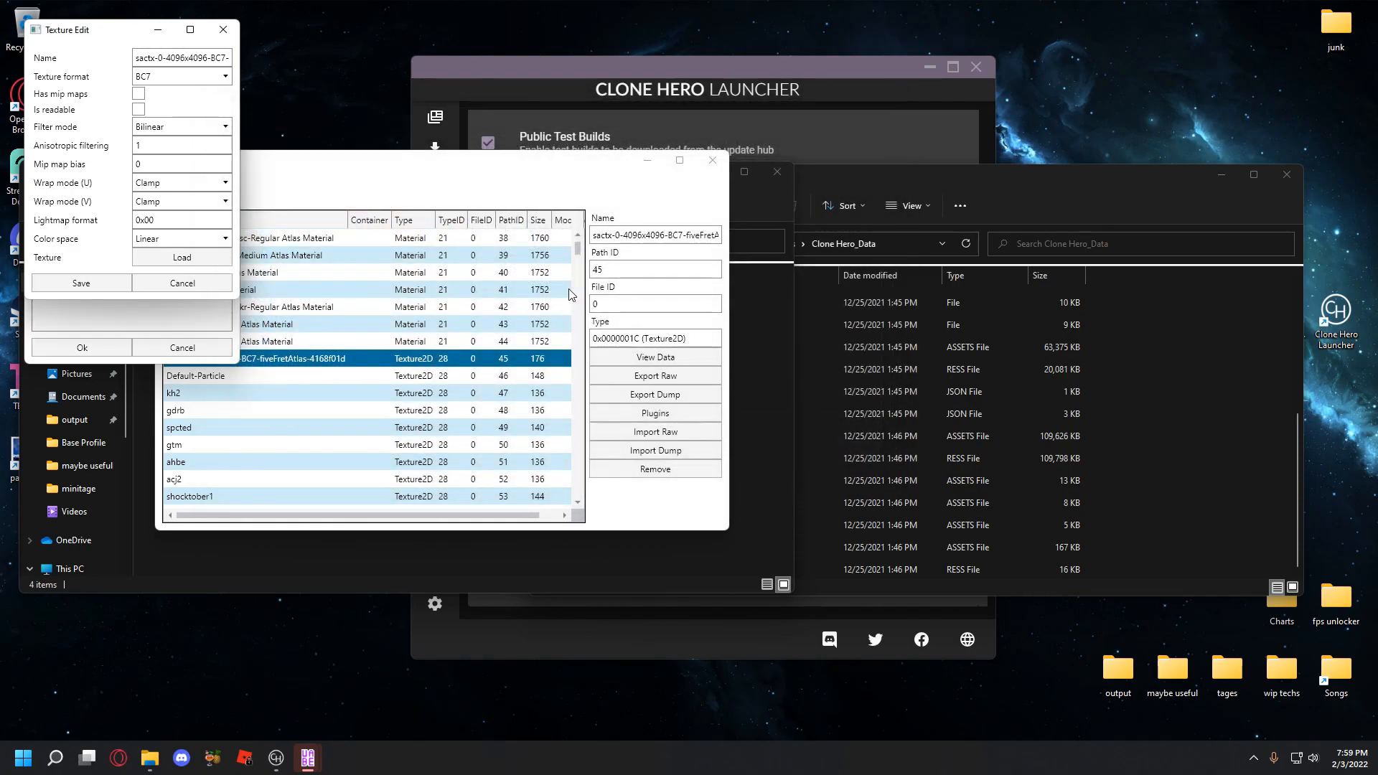
pyautogui.click(109, 285)
pyautogui.click(108, 287)
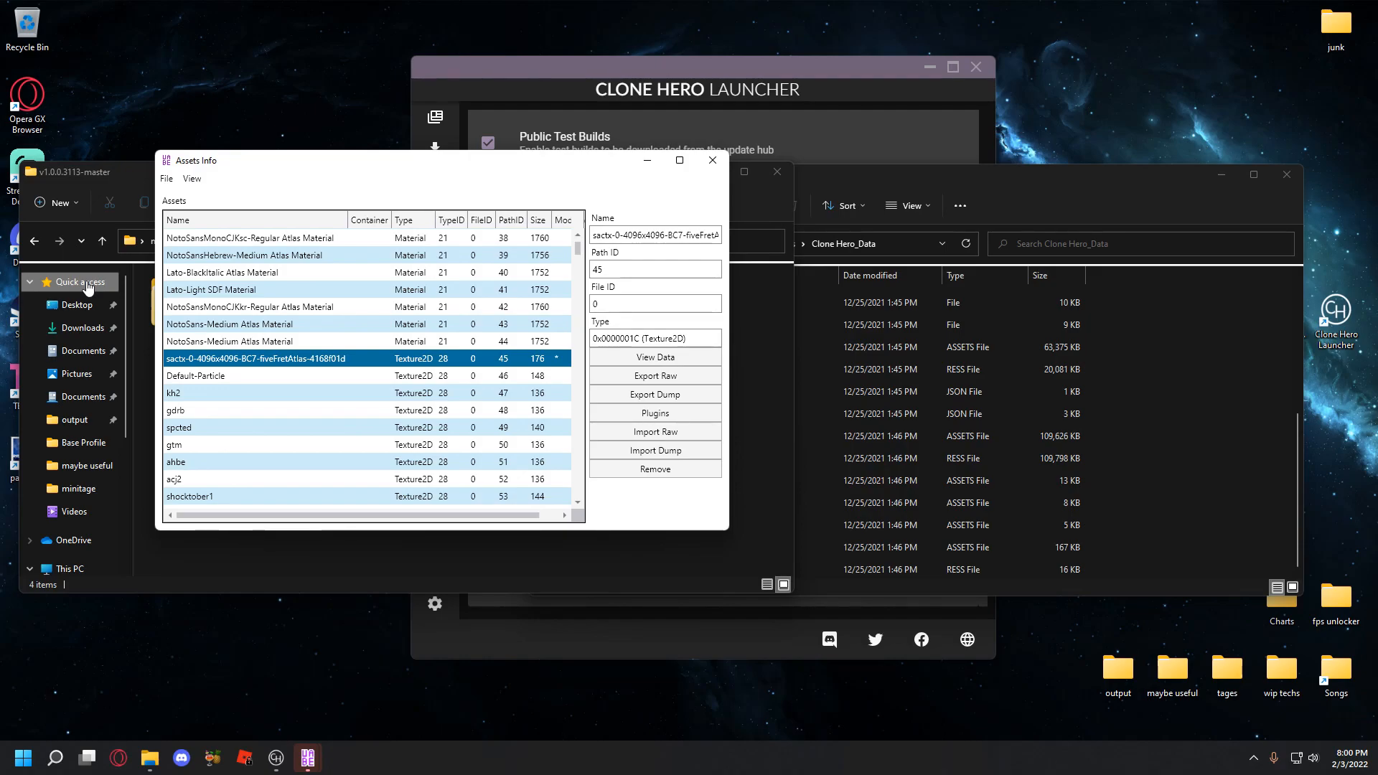
# - Save the modified assets file as resources in the v1.0.0.3113-master folder and bring that folder's window forward
pyautogui.click(167, 179)
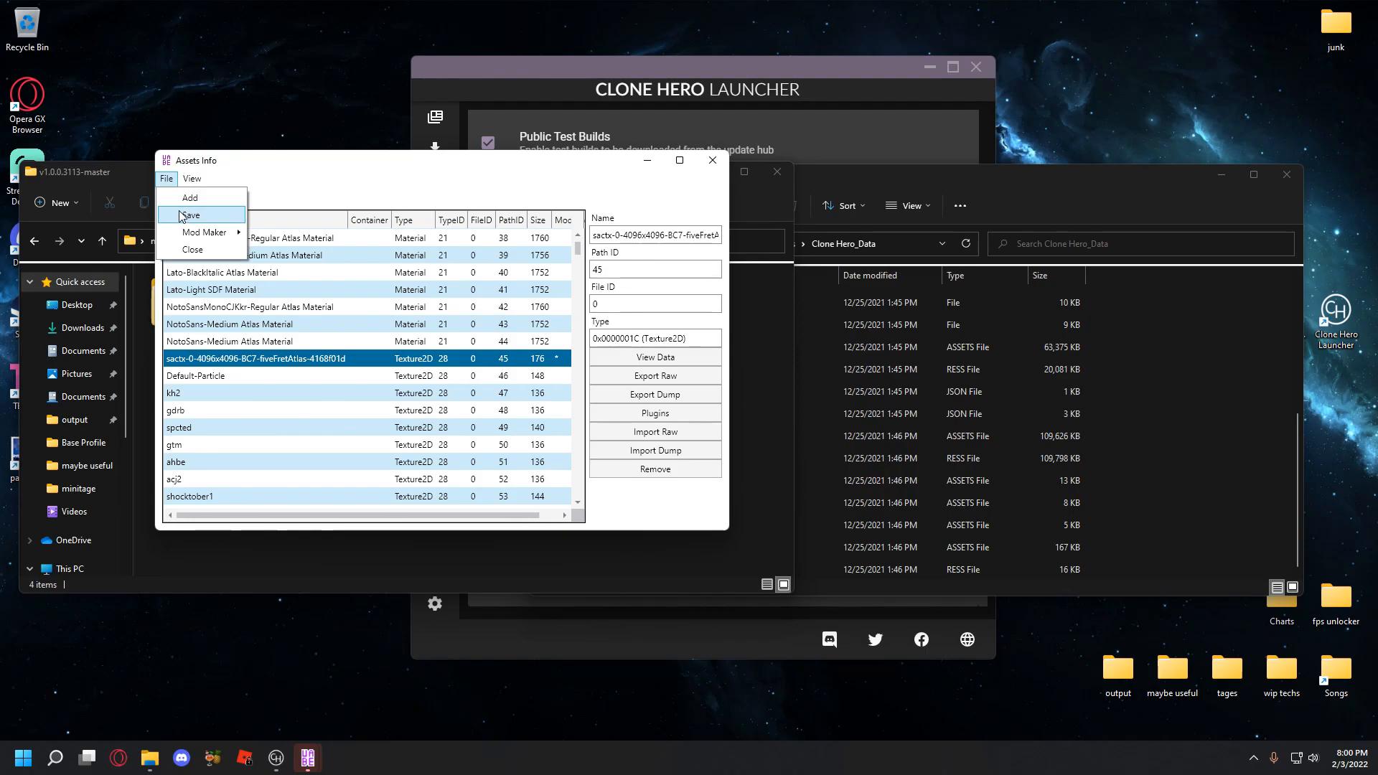
pyautogui.click(191, 179)
pyautogui.click(168, 182)
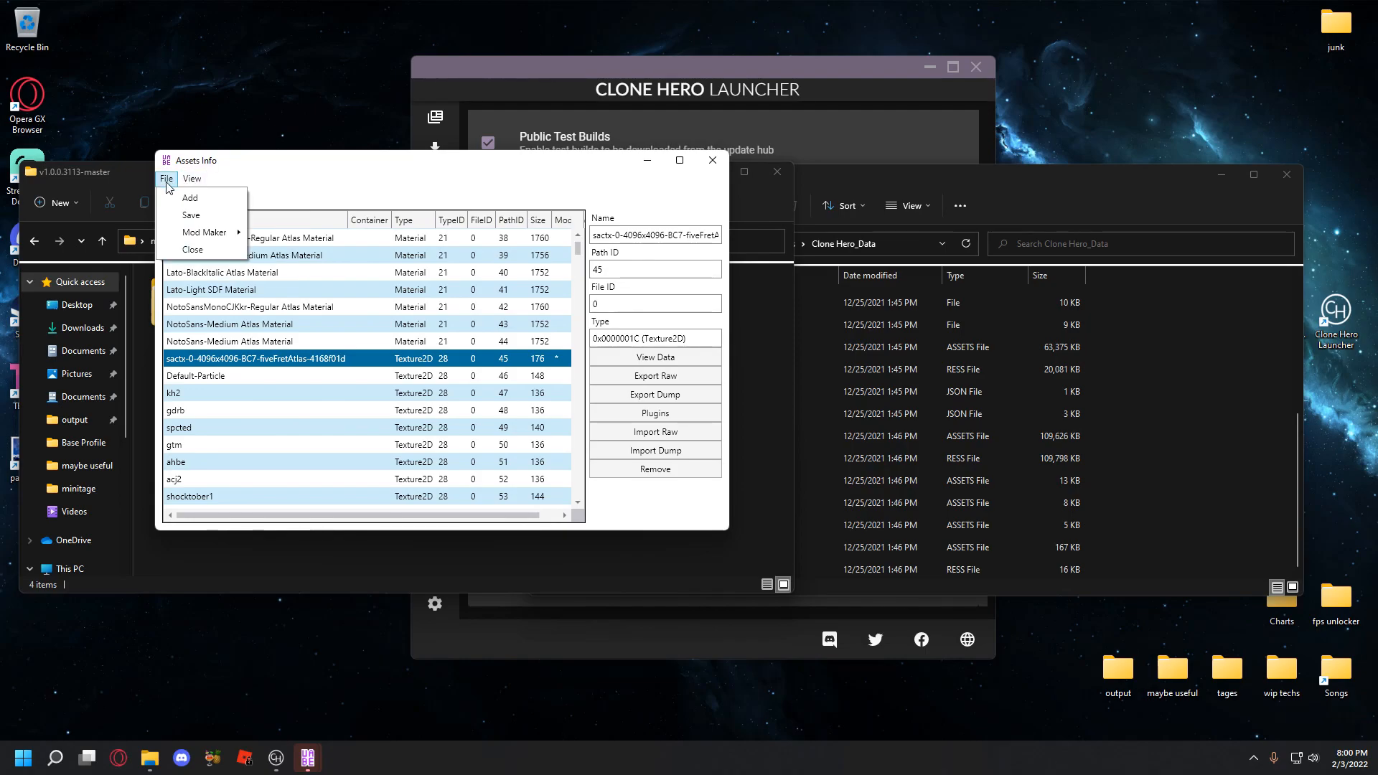
pyautogui.click(191, 216)
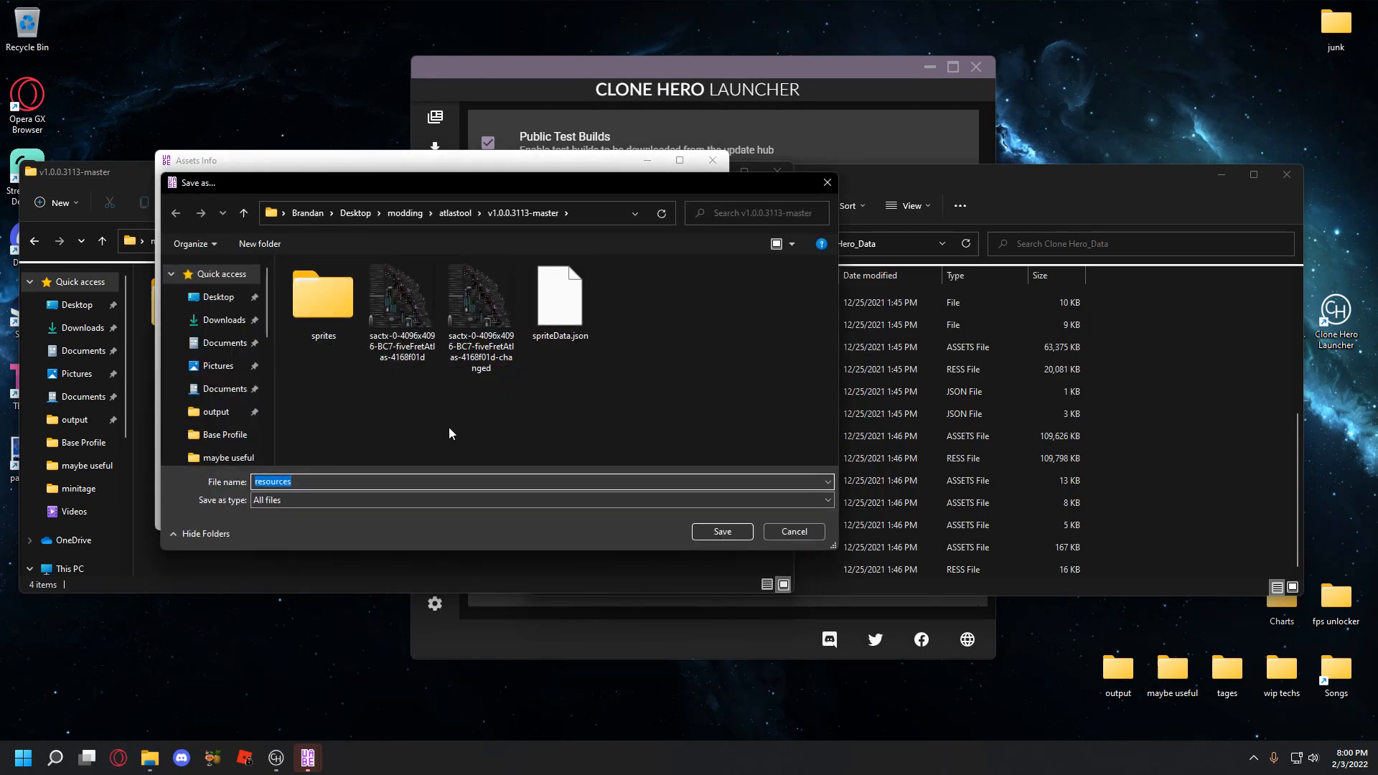
pyautogui.click(319, 484)
pyautogui.press('Return')
pyautogui.click(358, 551)
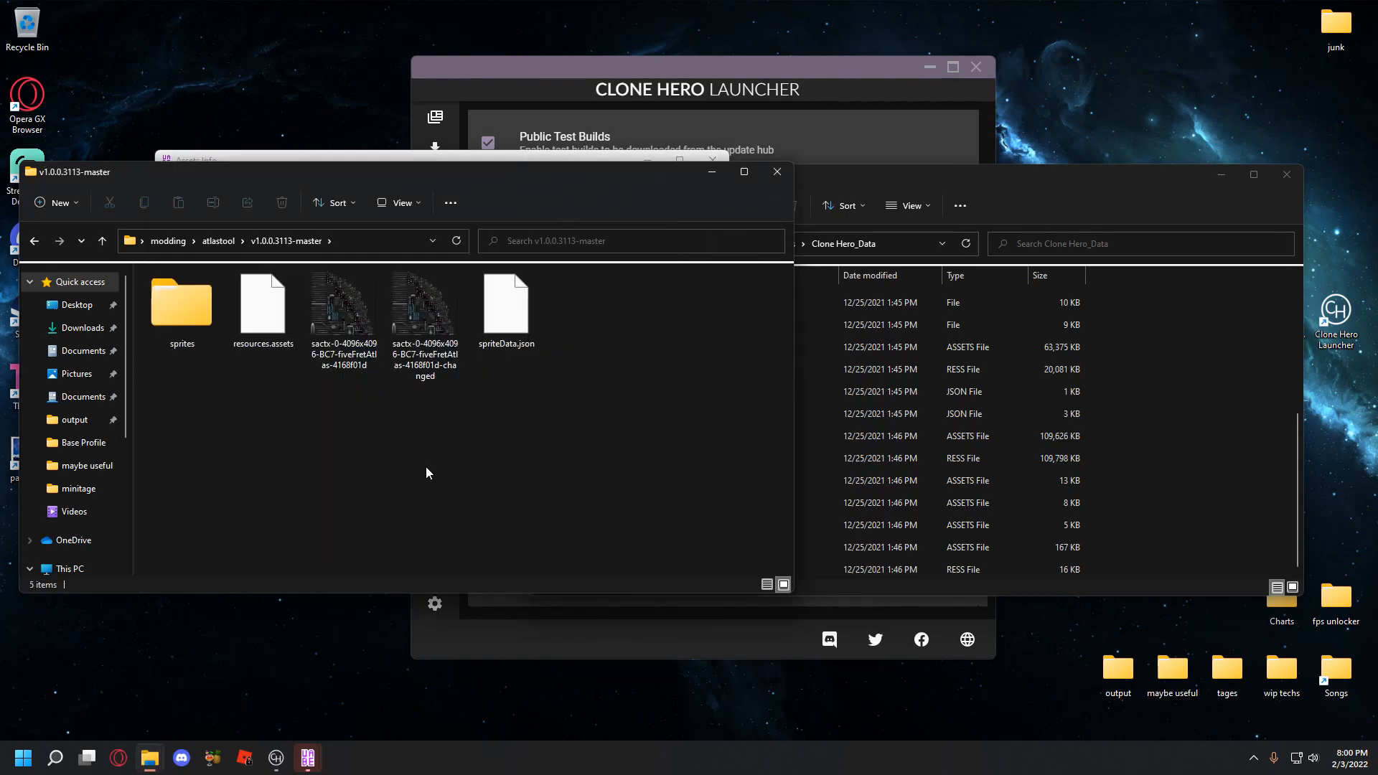
pyautogui.click(283, 323)
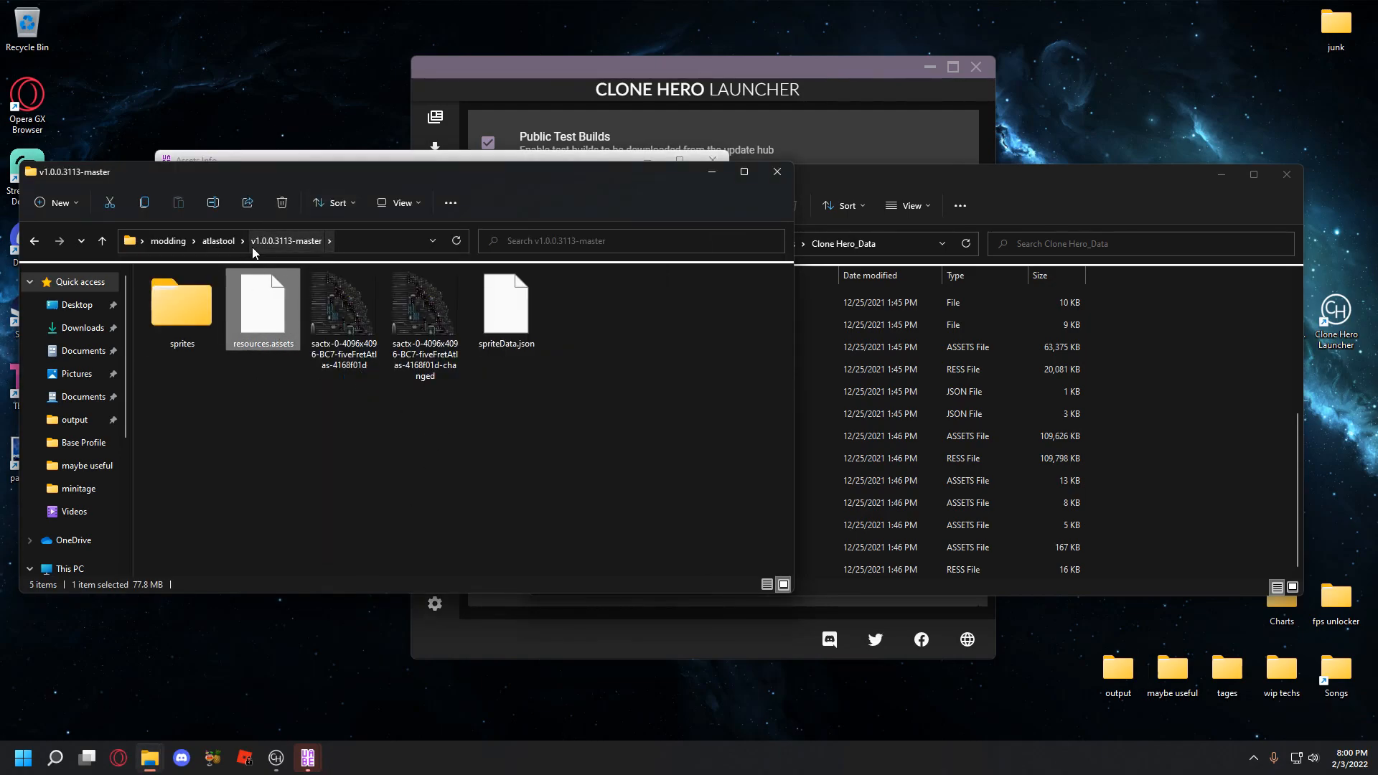
pyautogui.click(317, 438)
pyautogui.moveTo(272, 311); pyautogui.dragTo(295, 395)
pyautogui.click(306, 459)
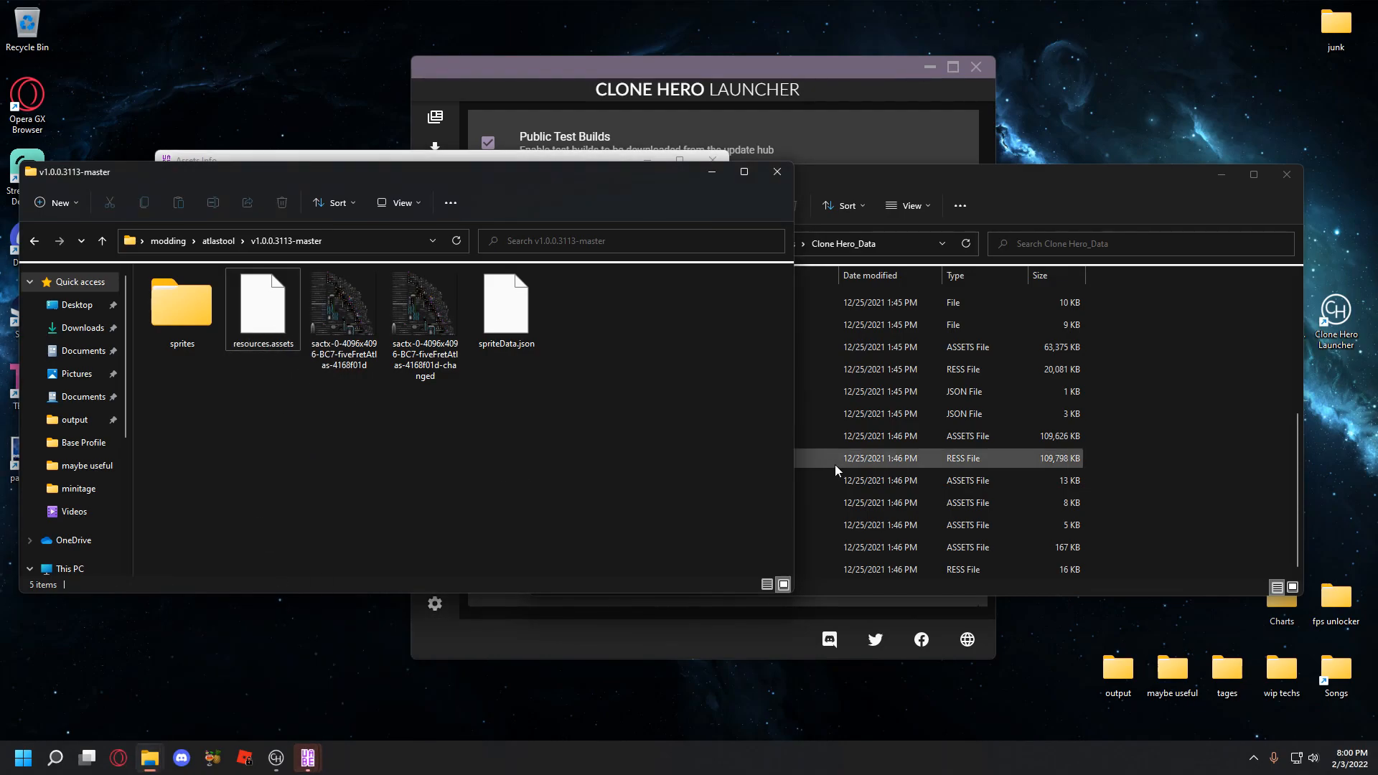
# - Bring the Clone Hero_Data folder forward and close the open UABEA windows
pyautogui.click(1096, 471)
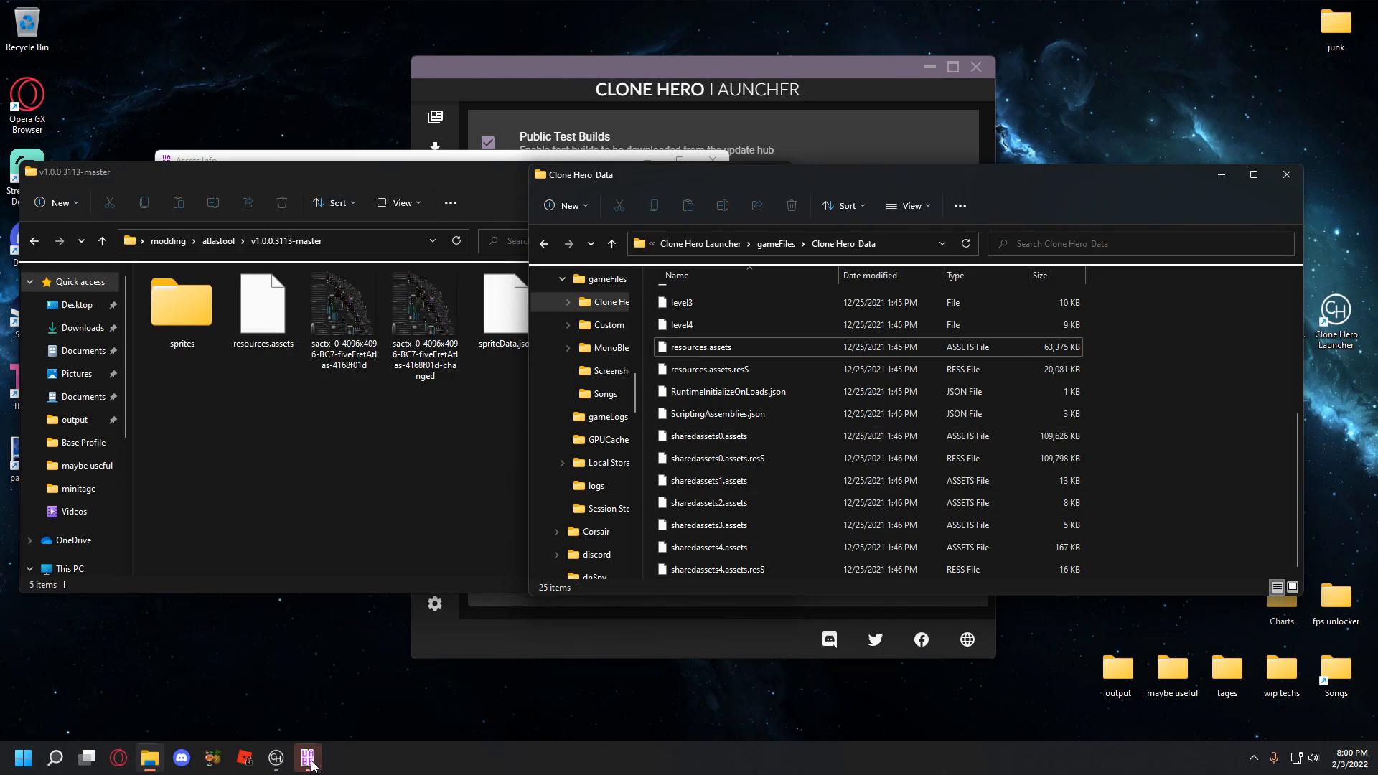
pyautogui.moveTo(312, 765)
pyautogui.click(439, 634)
pyautogui.click(366, 659)
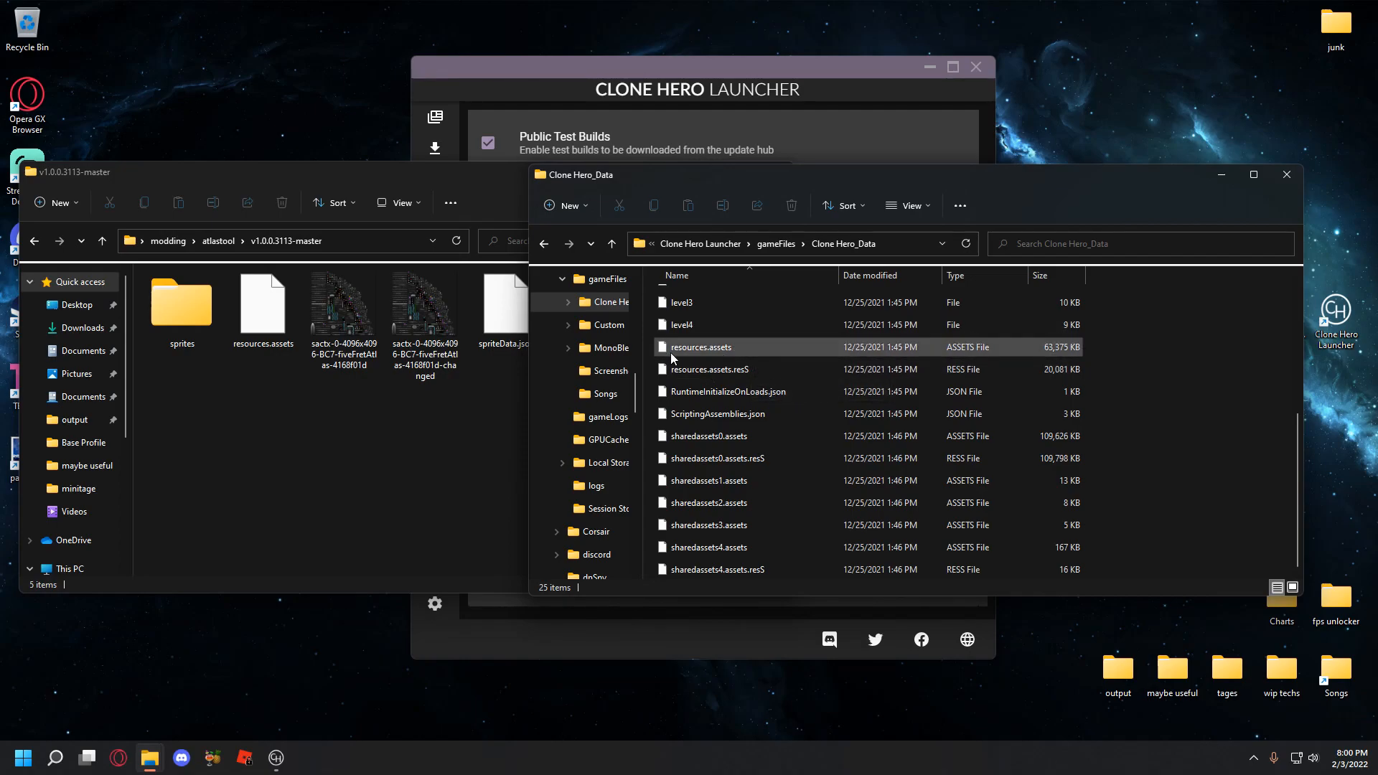
# - Rename the original resources.assets in the Clone Hero_Data folder to resourcesbackup.assets
pyautogui.click(252, 315)
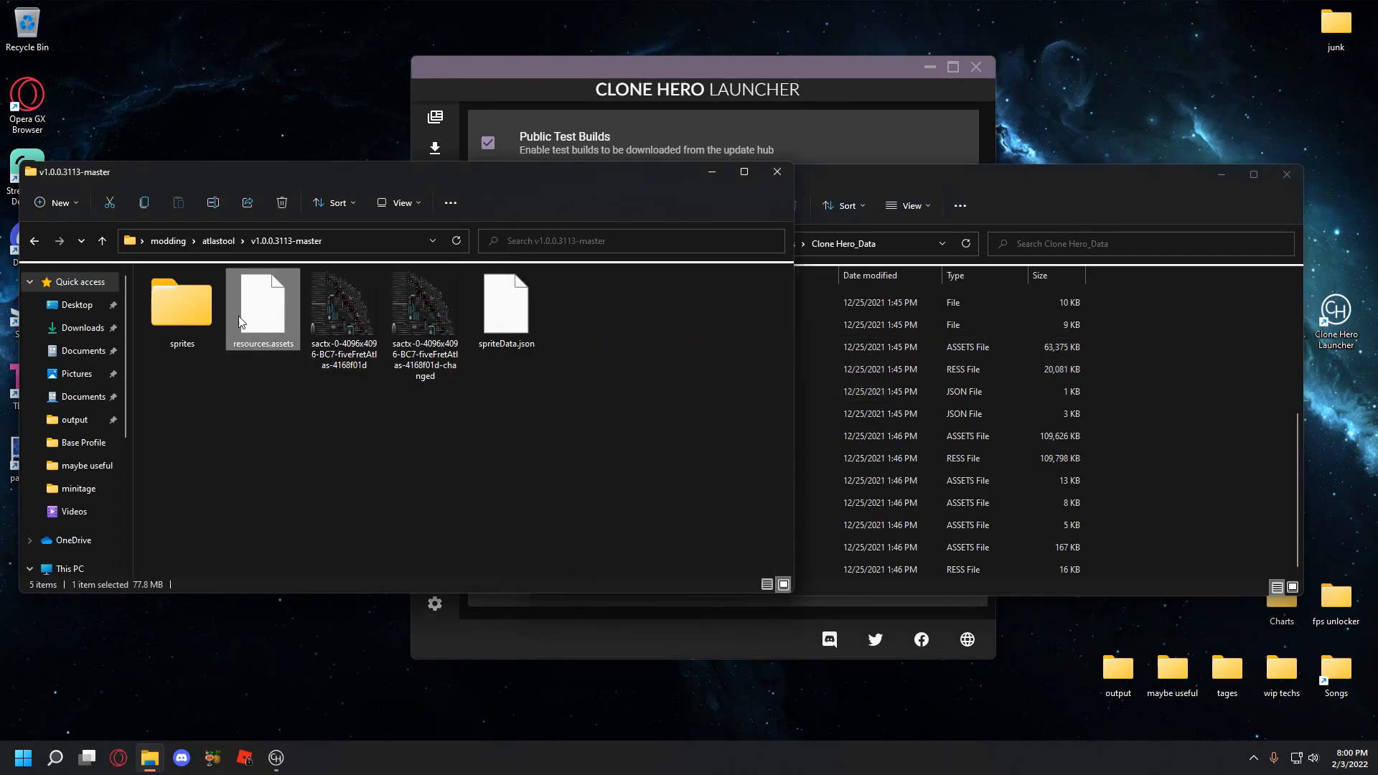
pyautogui.click(440, 424)
pyautogui.click(895, 392)
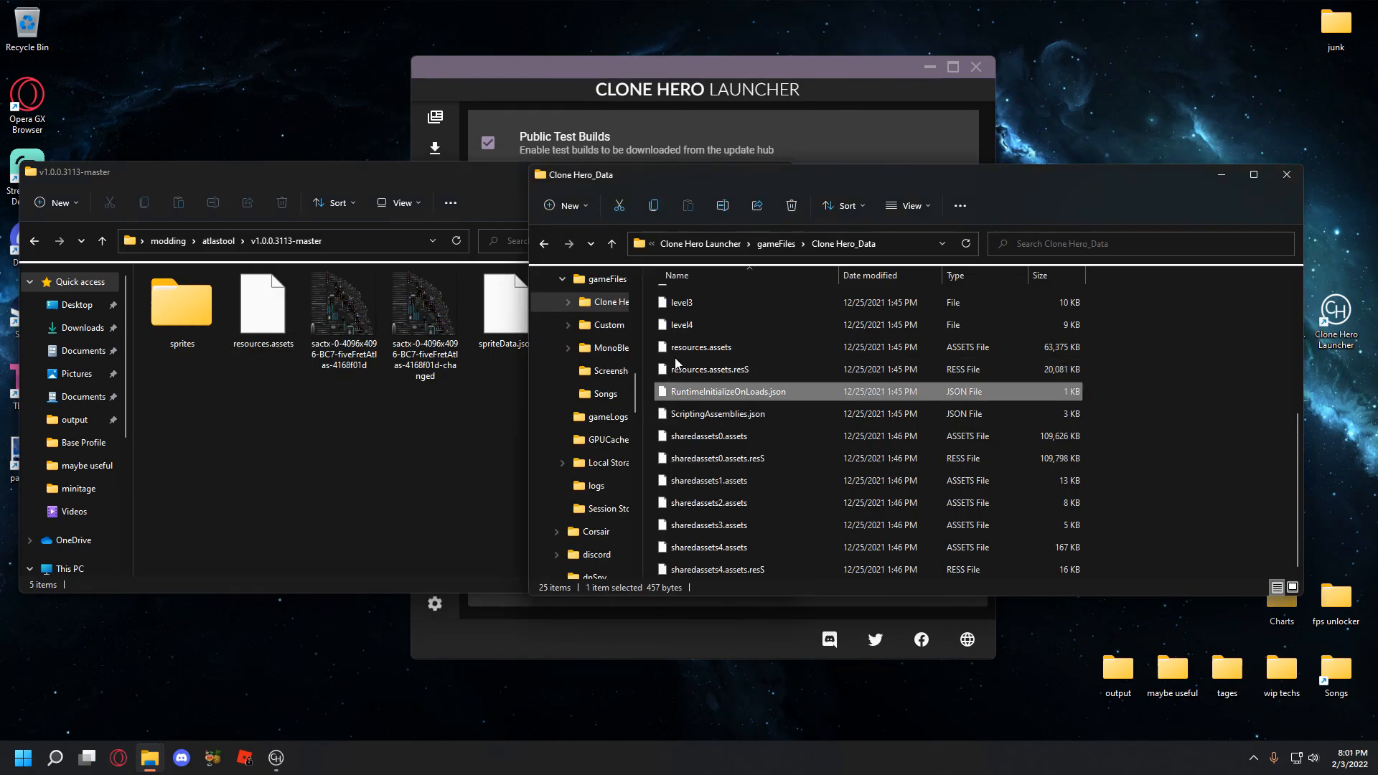
pyautogui.rightClick(686, 351)
pyautogui.click(725, 585)
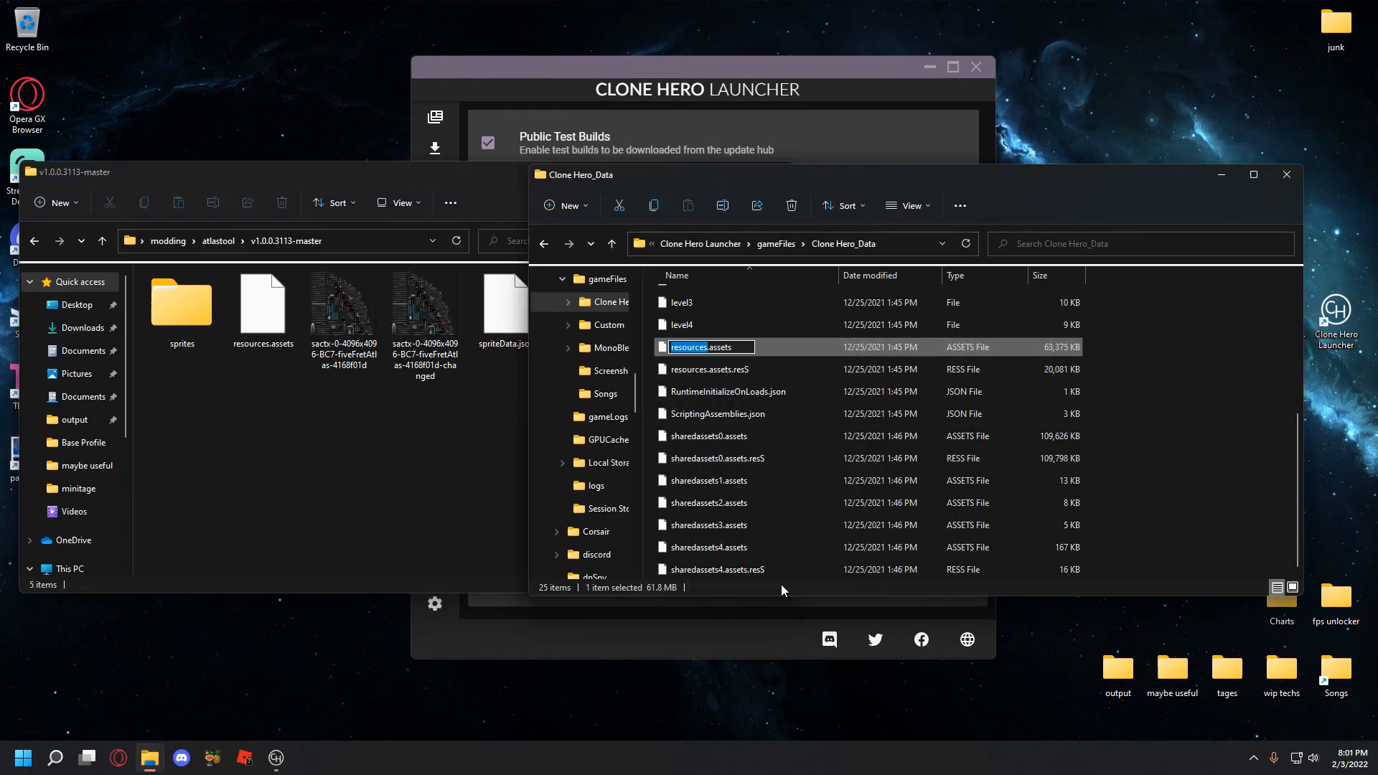
pyautogui.write('backup')
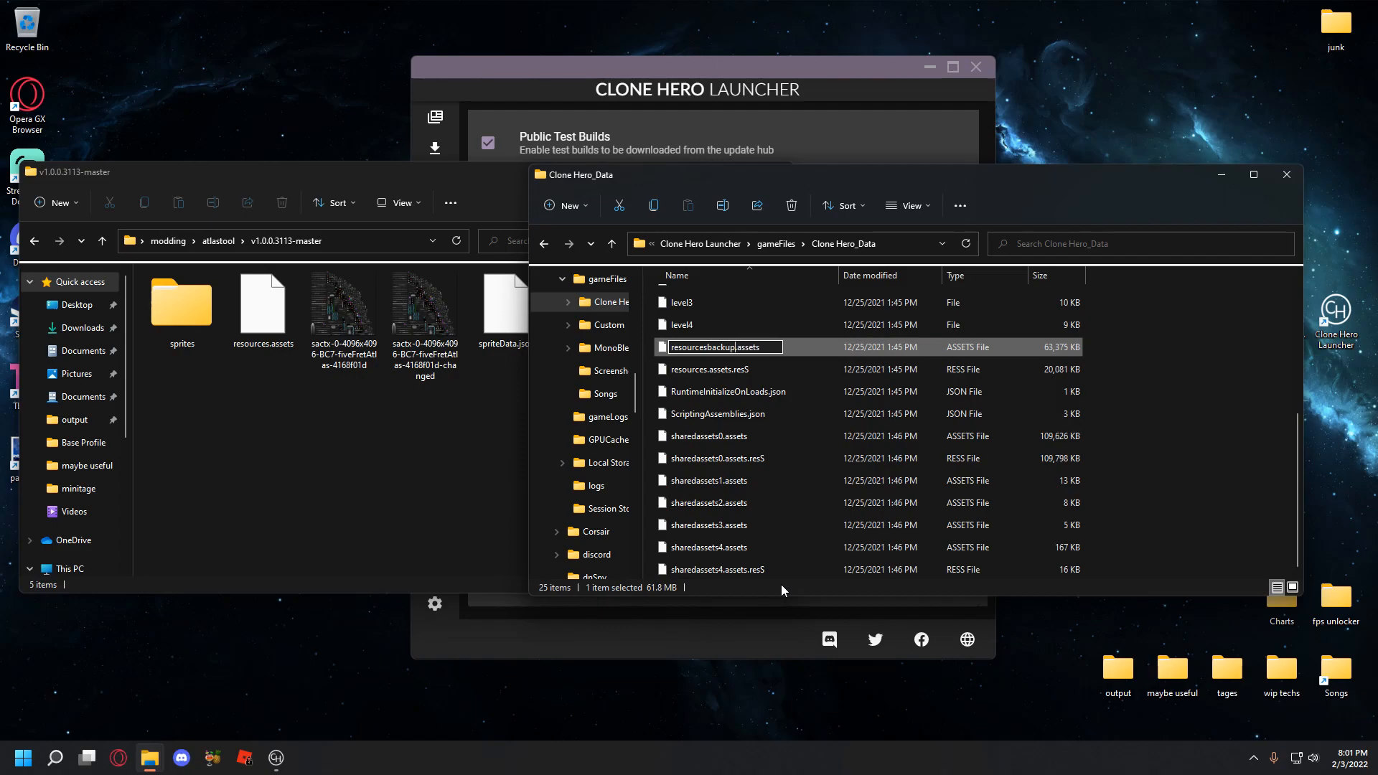
pyautogui.press('Return')
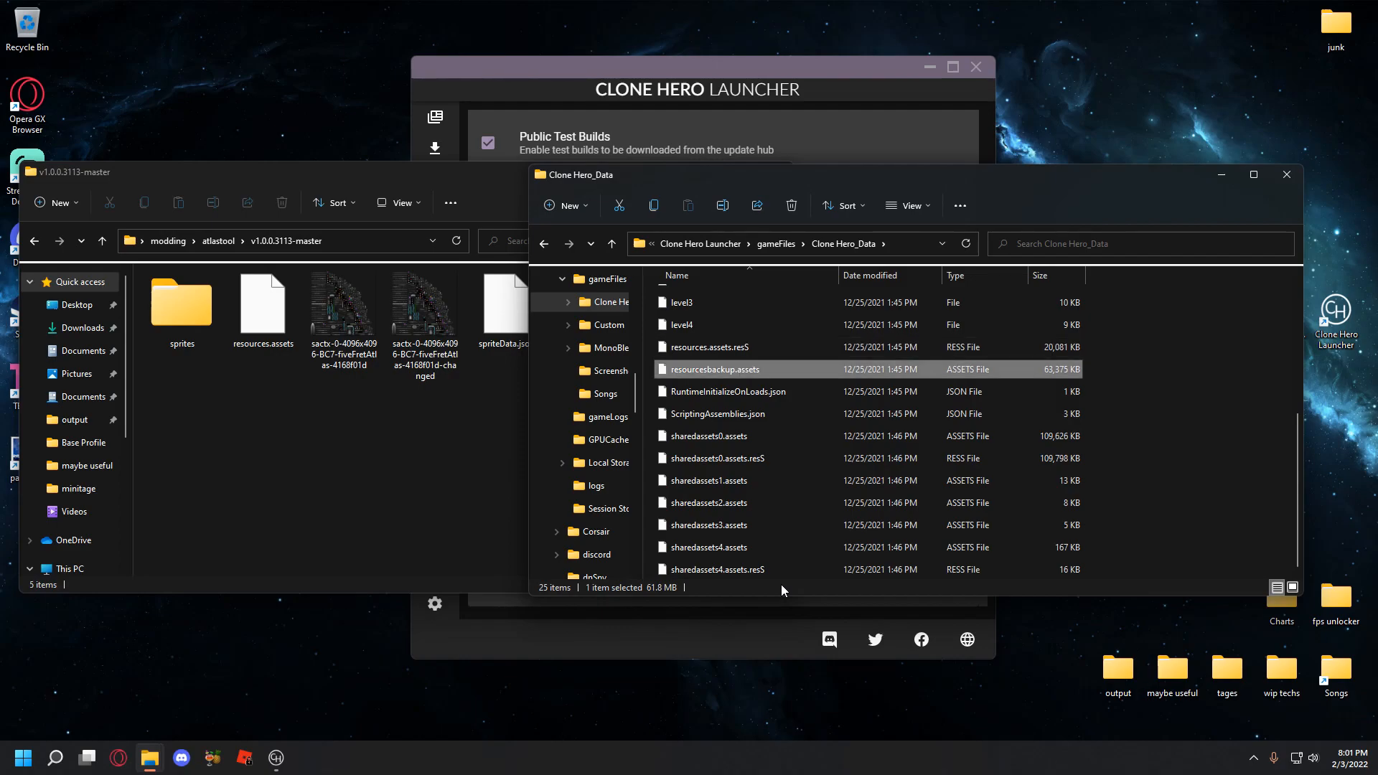
# - Move the modified resources.assets from the v1.0.0.3113-master folder into the Clone Hero_Data folder
pyautogui.click(1132, 442)
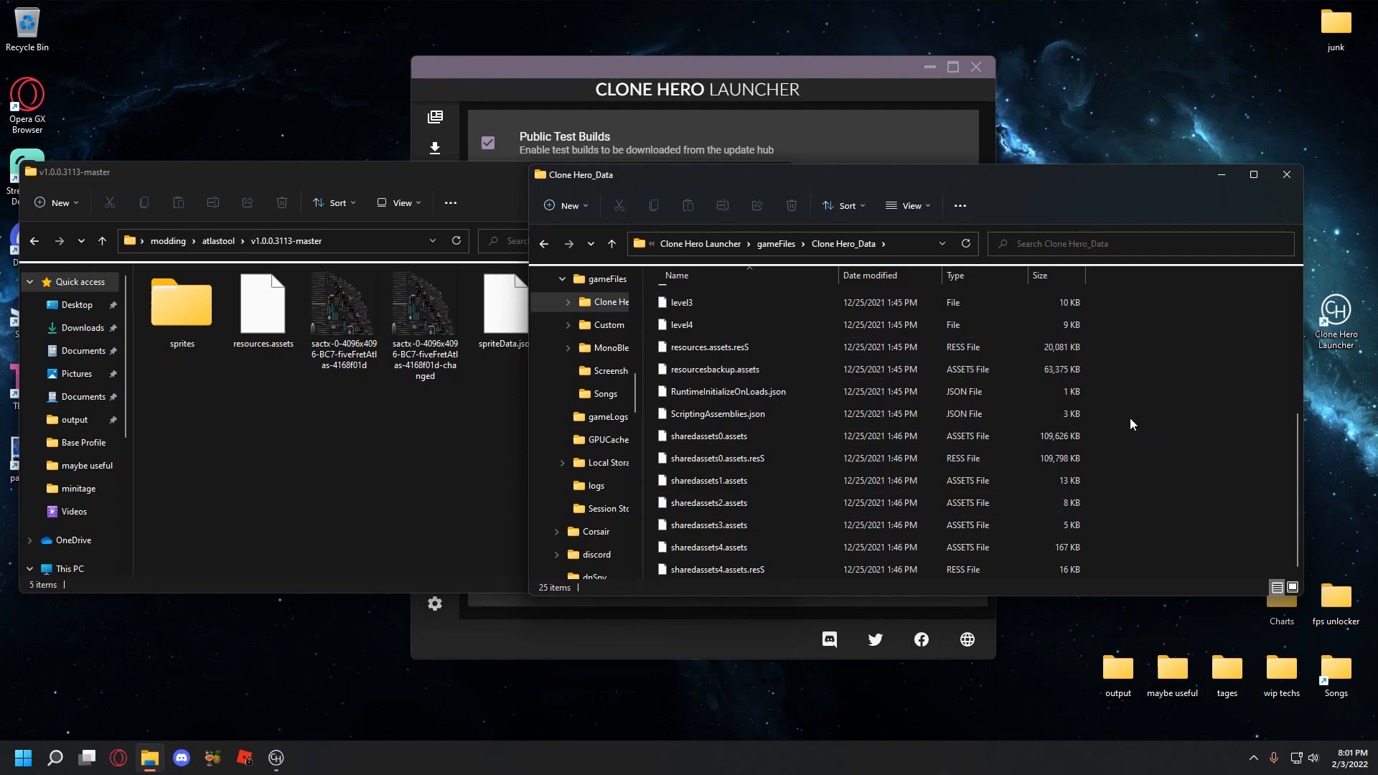
pyautogui.click(321, 482)
pyautogui.rightClick(278, 421)
pyautogui.click(275, 415)
pyautogui.click(263, 316)
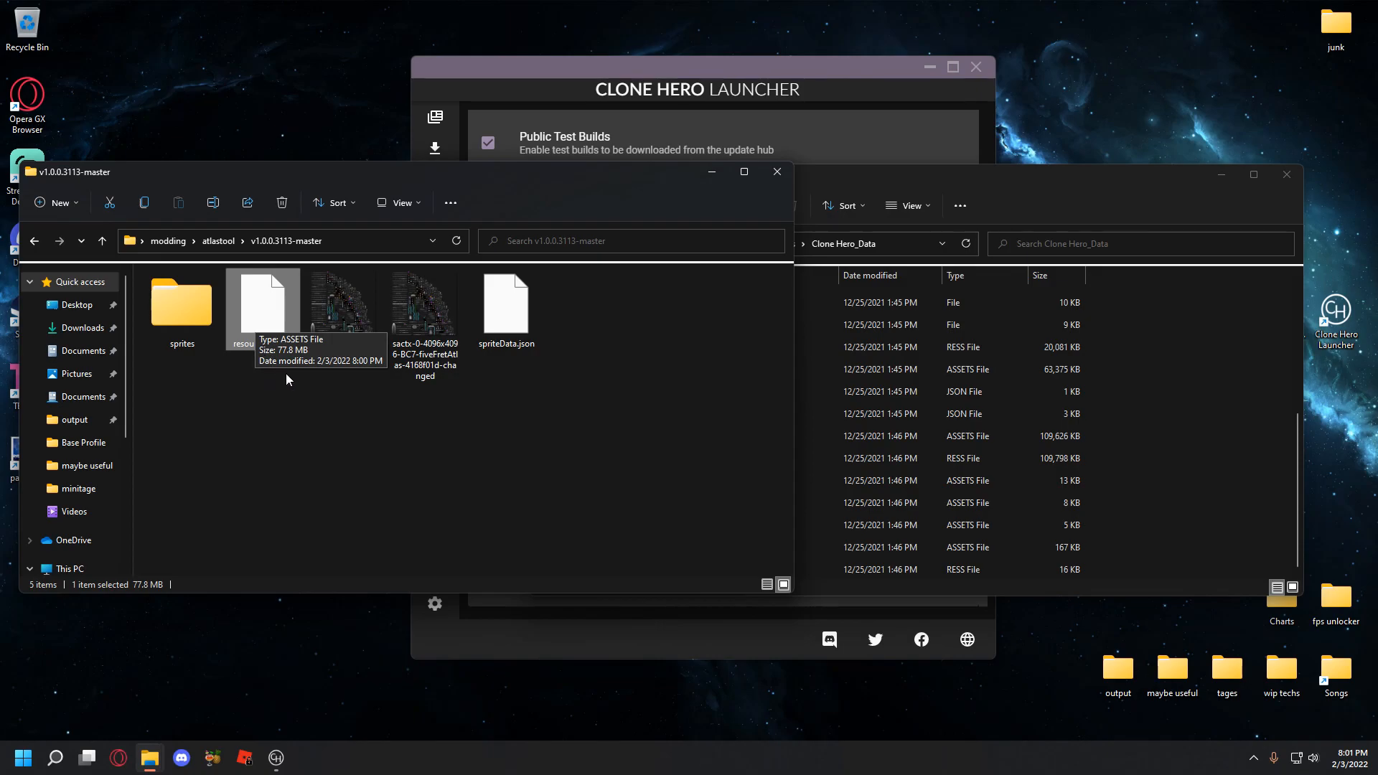
pyautogui.moveTo(239, 325); pyautogui.dragTo(1050, 403)
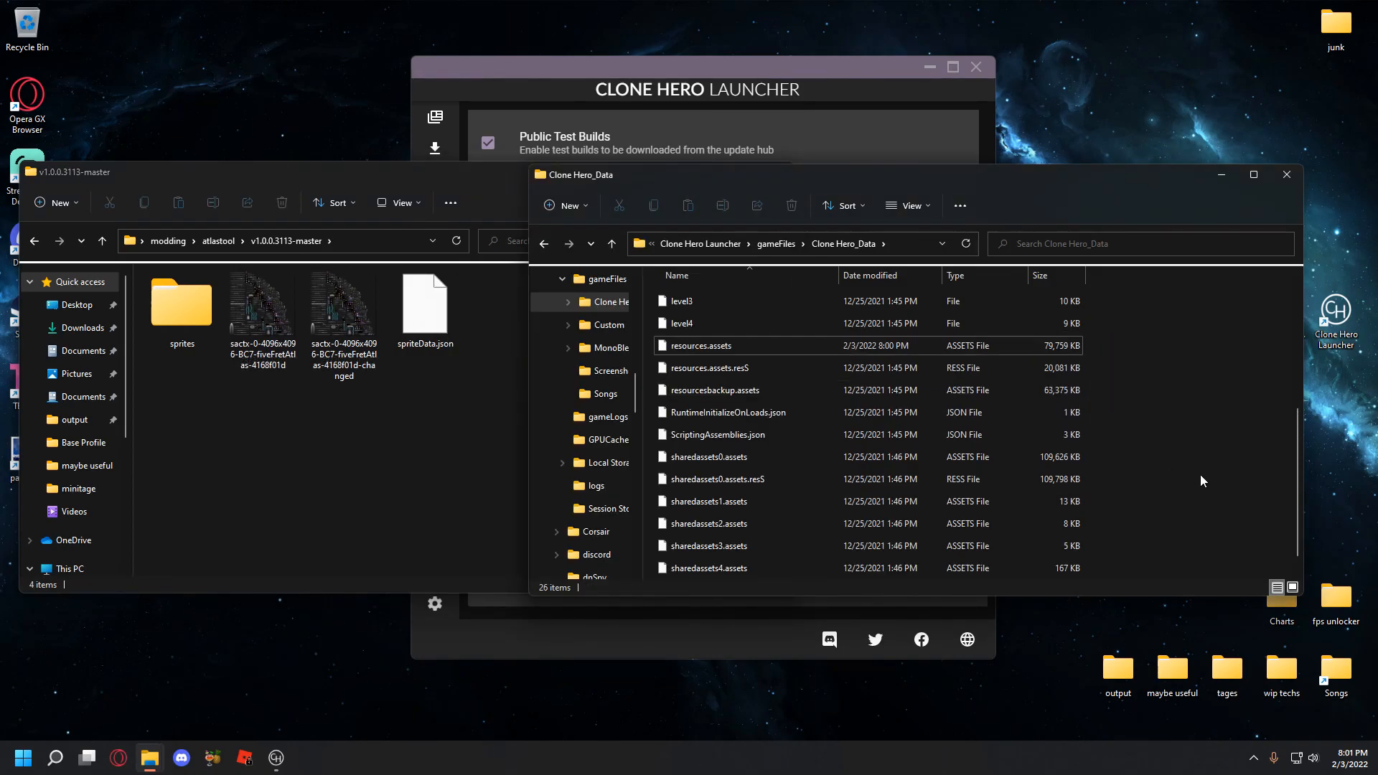
# - Launch Clone Hero from its launcher, find the song Message To Blue in the song list and start playing it
pyautogui.click(649, 640)
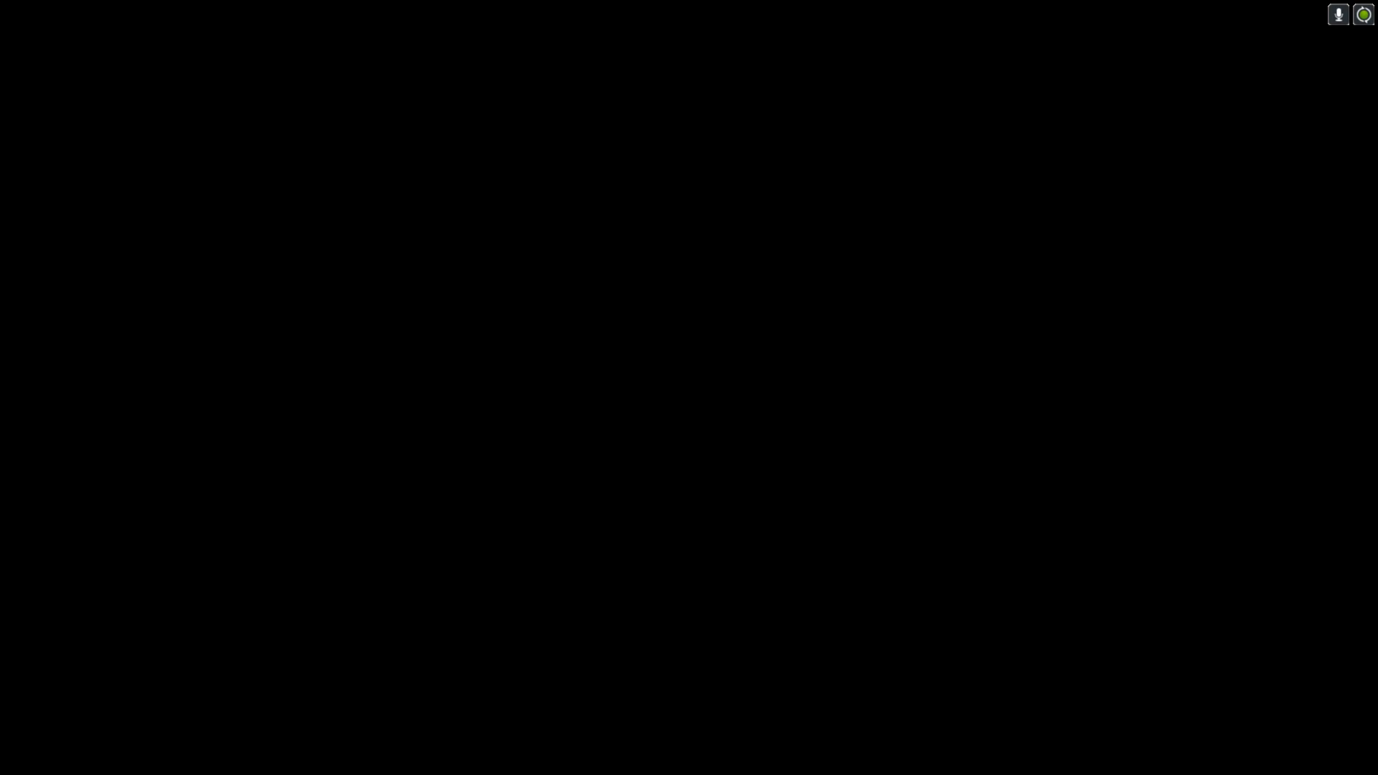
pyautogui.press('Return')
pyautogui.press('Down')
pyautogui.press('Down')
pyautogui.press('Down')
pyautogui.press('Down')
pyautogui.press('Down')
pyautogui.press('Down')
pyautogui.press('Down')
pyautogui.press('Down')
pyautogui.press('Down')
pyautogui.press('Down')
pyautogui.press('Down')
pyautogui.press('Down')
pyautogui.press('Down')
pyautogui.press('Down')
pyautogui.press('Down')
pyautogui.press('Down')
pyautogui.press('Down')
pyautogui.press('Down')
pyautogui.press('Down')
pyautogui.press('Down')
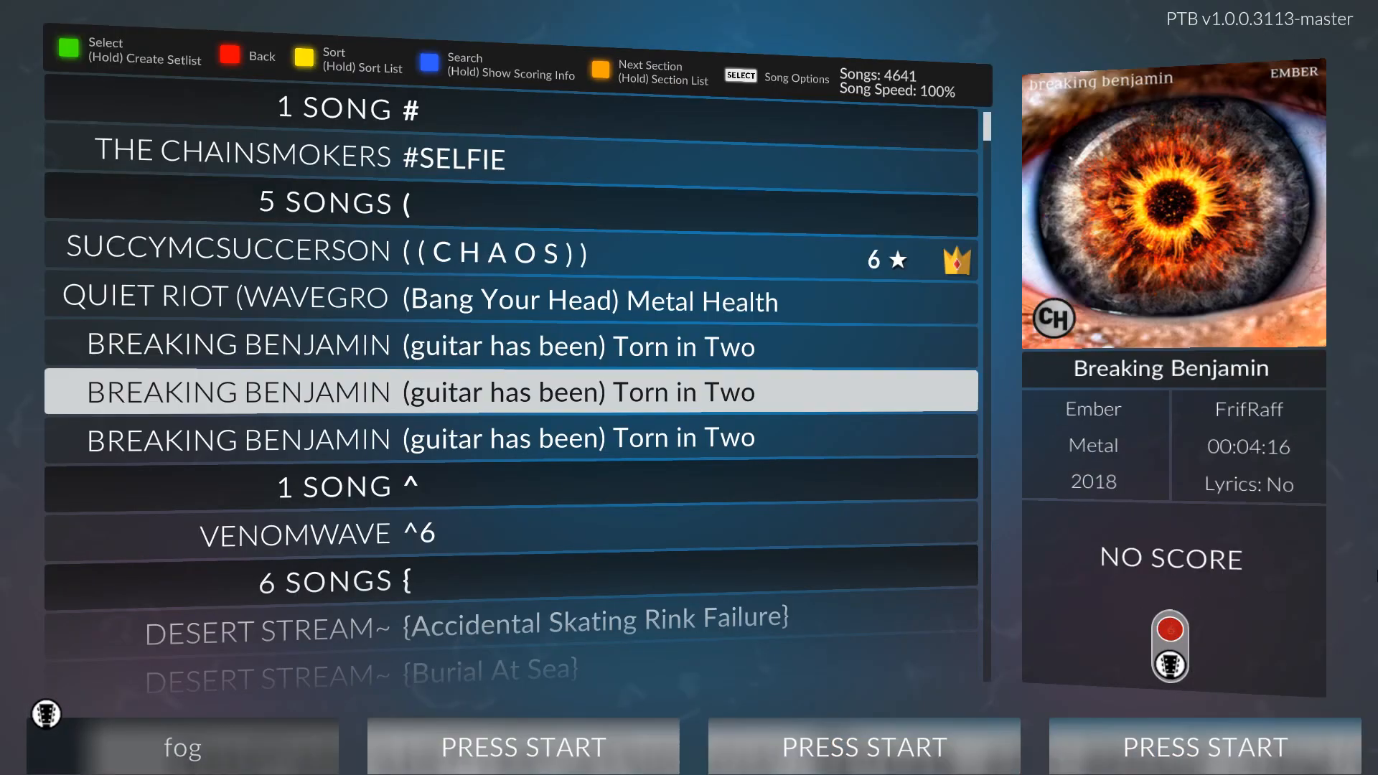
pyautogui.press('Down')
pyautogui.press('Down')
pyautogui.press('Down')
pyautogui.press('Down')
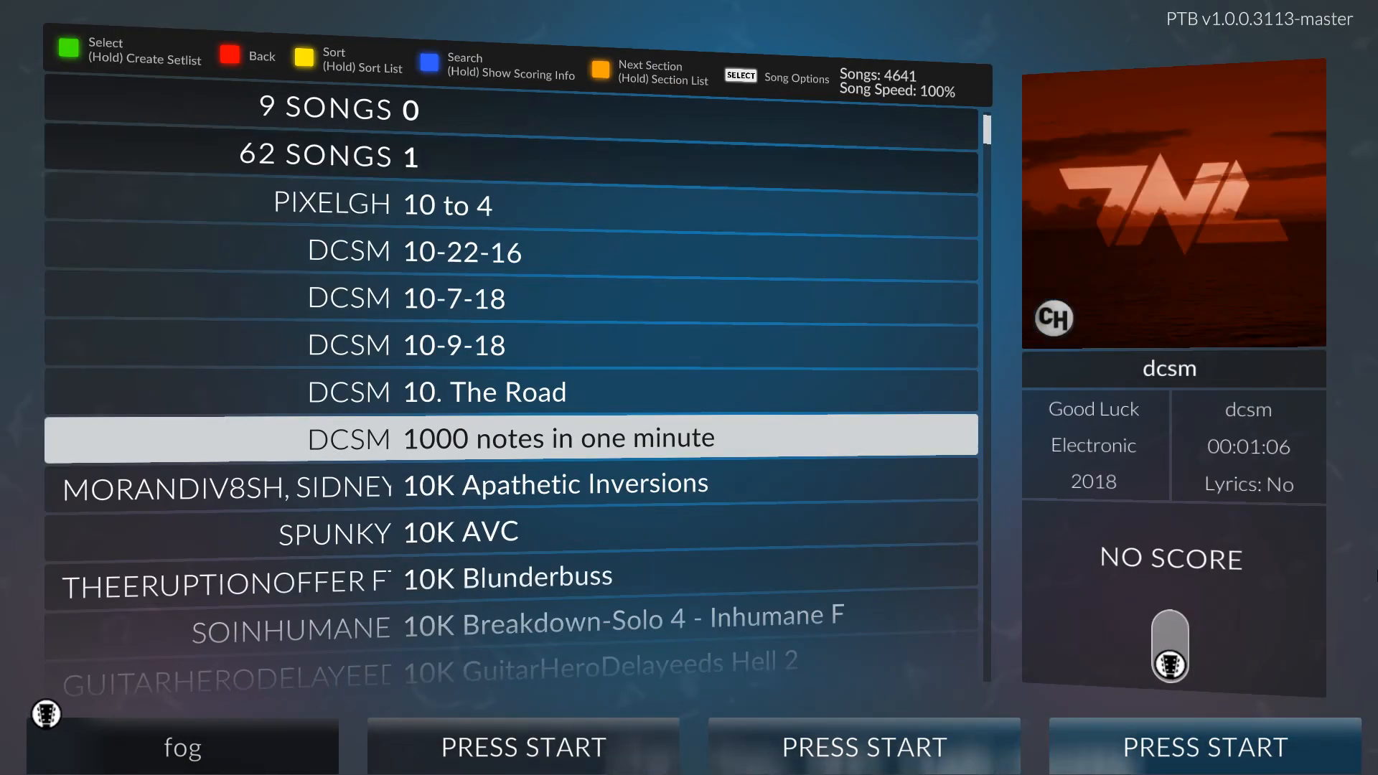
pyautogui.press('Down')
pyautogui.press('Down')
pyautogui.press('Down')
pyautogui.press('Down')
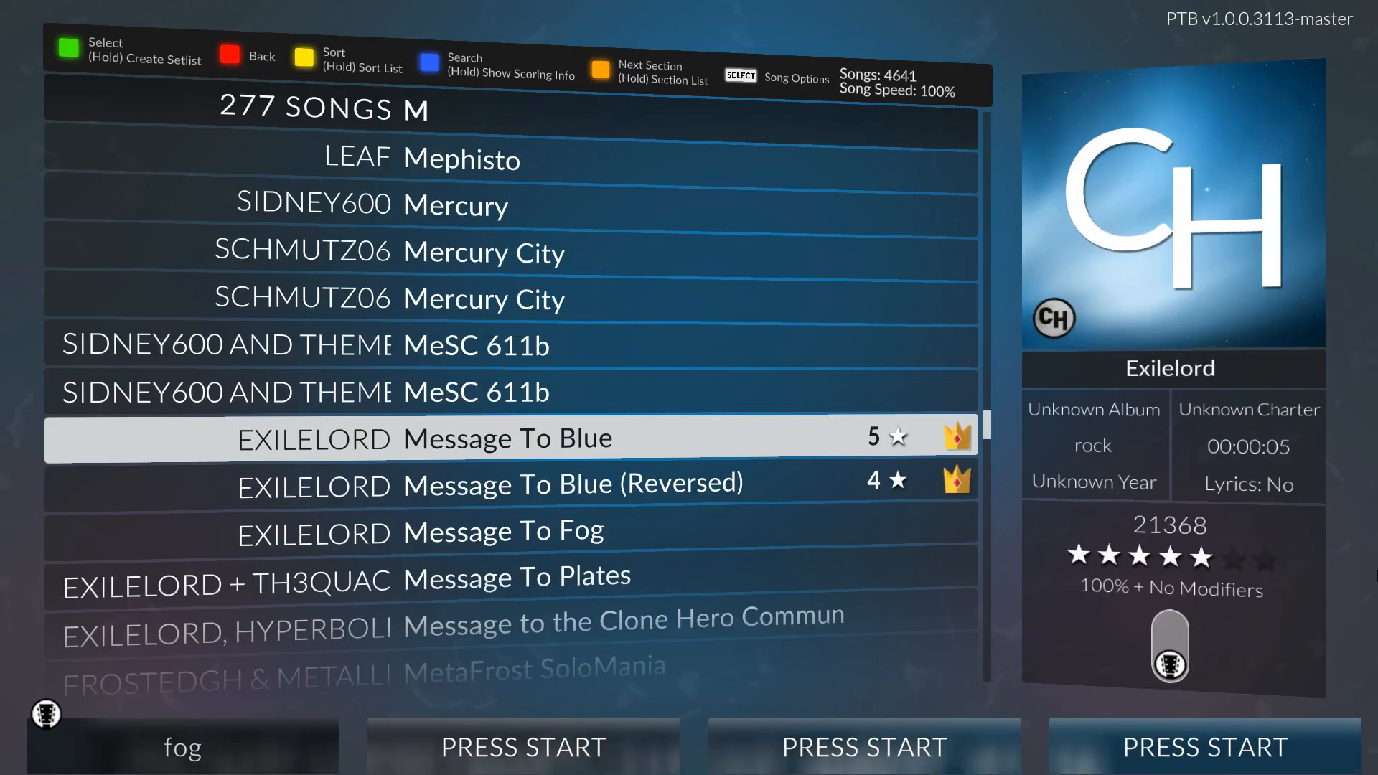
pyautogui.press('Return')
pyautogui.press('Return')
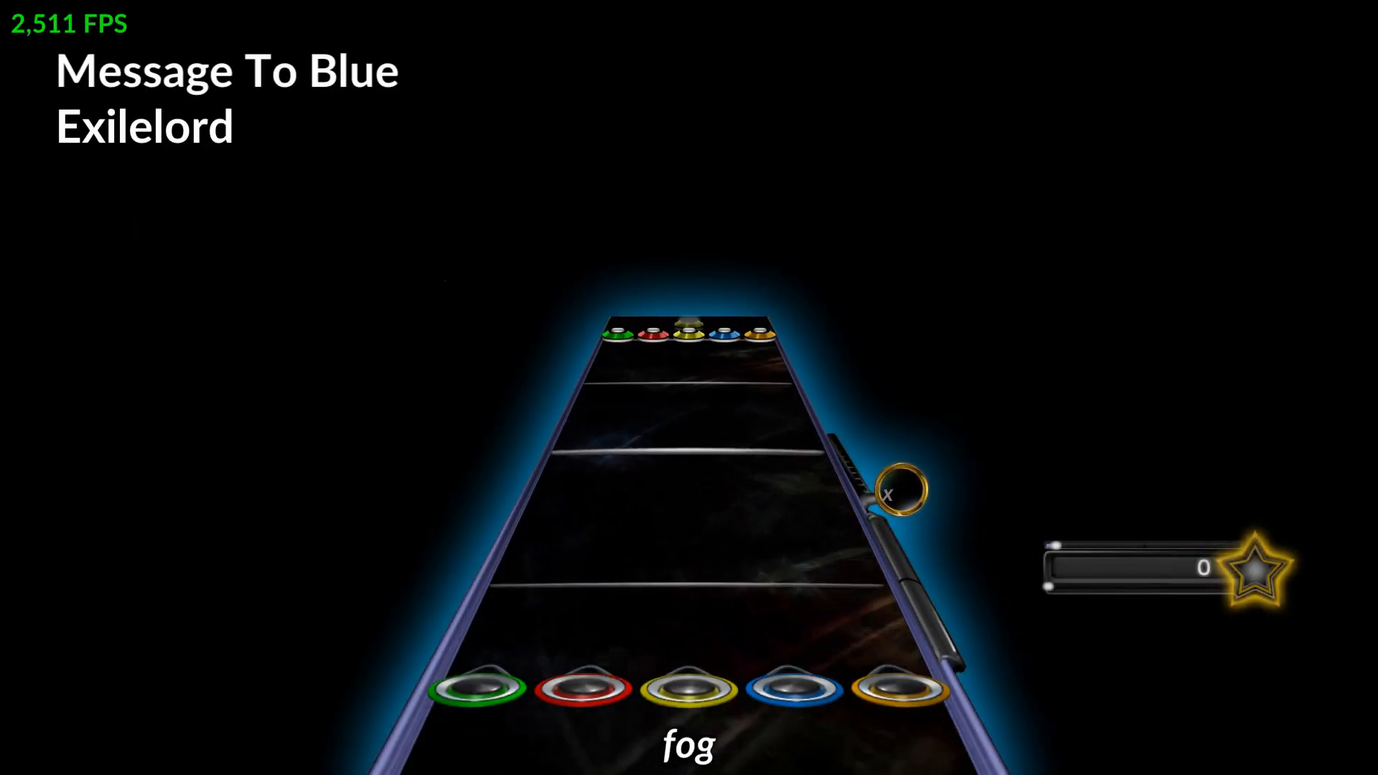
# - Pause the song, open the game options and return from them
pyautogui.press('Escape')
pyautogui.press('Down')
pyautogui.press('Down')
pyautogui.press('Down')
pyautogui.press('Down')
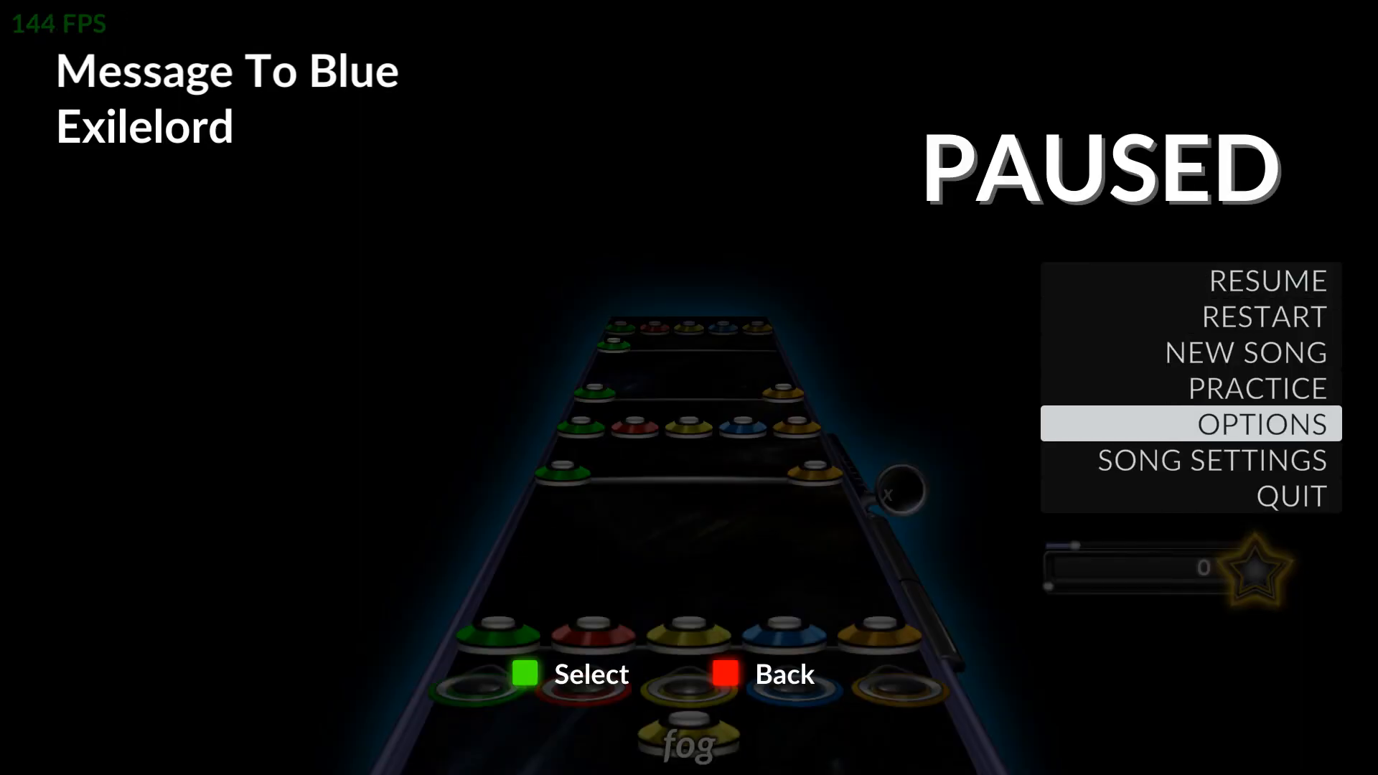
pyautogui.press('Return')
pyautogui.press('Escape')
pyautogui.press('Escape')
# - Restart the paused song from the beginning
pyautogui.press('Up')
pyautogui.press('Up')
pyautogui.press('Up')
pyautogui.press('Return')
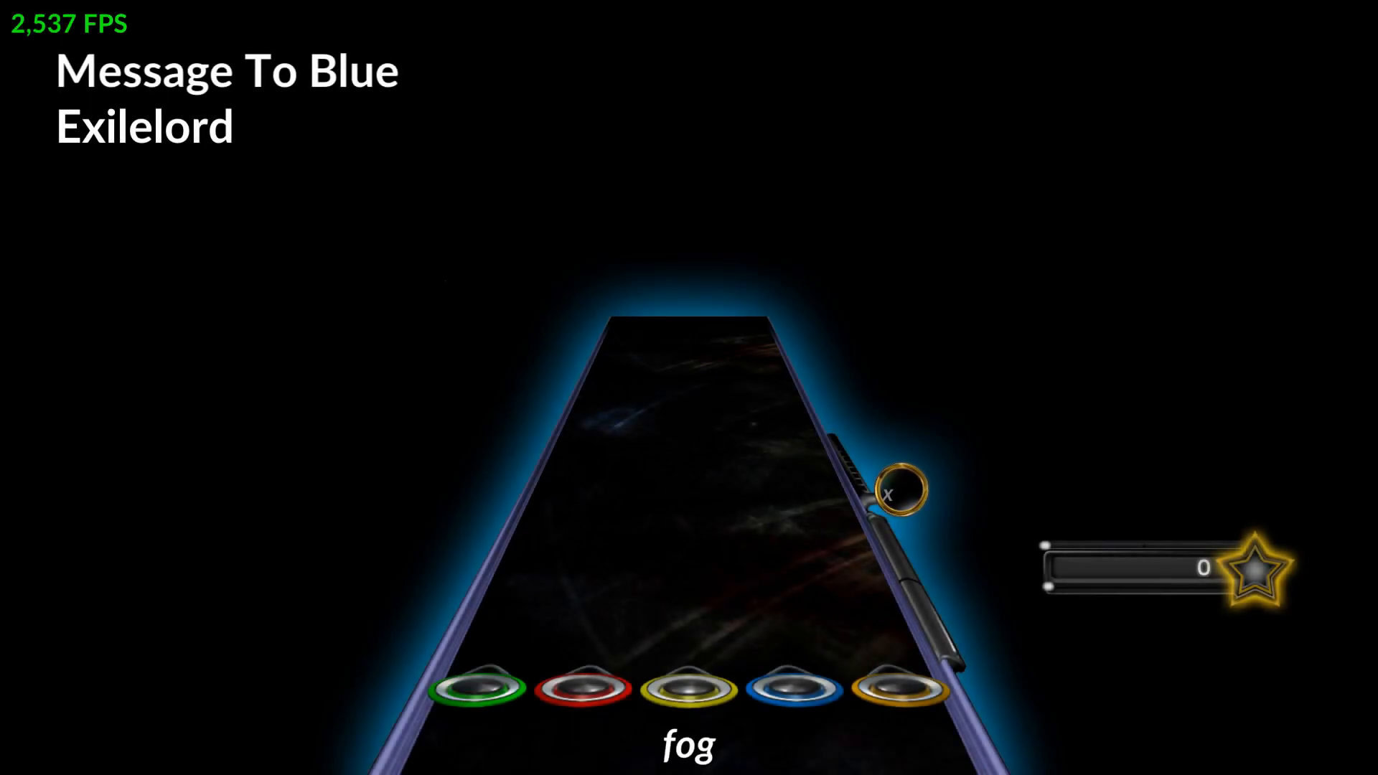
# - Test the green, red, yellow, blue and orange frets on the highway before the first notes arrive
pyautogui.press('a')
pyautogui.press('s')
pyautogui.press('j')
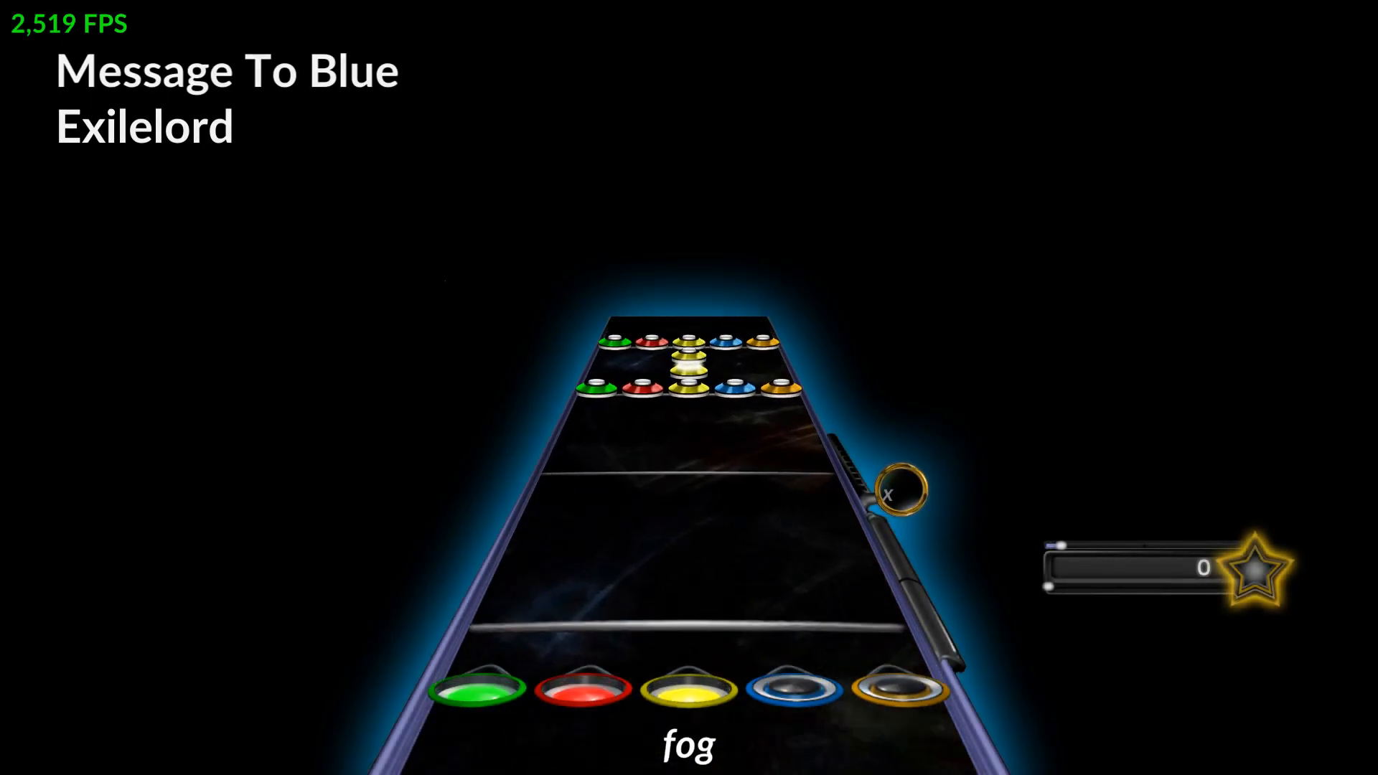
pyautogui.press('k')
pyautogui.press('l')
# - Play Message To Blue through to its end to check the modified note and fret graphics in the game
pyautogui.press('Down')
pyautogui.hotkey('j', 'Down')
pyautogui.hotkey('j', 'Down')
pyautogui.hotkey('a', 's', 'j', 'k', 'l', 'Down')
pyautogui.hotkey('a', 'l', 'Down')
pyautogui.hotkey('a', 's', 'j', 'k', 'l', 'Down')
pyautogui.hotkey('a', 'l', 'Down')
pyautogui.hotkey('a', 'Down')
pyautogui.hotkey('a', 's', 'j', 'k', 'l', 'Down')
pyautogui.hotkey('a', 'Down')
pyautogui.hotkey('a', 's', 'j', 'k', 'l', 'Down')
pyautogui.hotkey('s', 'Down')
pyautogui.hotkey('j', 'Down')
pyautogui.hotkey('s', 'Down')
pyautogui.hotkey('a', 's', 'j', 'k', 'l', 'Down')
pyautogui.hotkey('a', 's', 'j', 'k', 'l', 'Down')
pyautogui.hotkey('a', 'l', 'Down')
pyautogui.hotkey('a', 'l', 'Down')
pyautogui.hotkey('s', 'j', 'k', 'l', 'Down')
pyautogui.hotkey('a', 'j', 'Down')
pyautogui.hotkey('a', 'j', 'Down')
pyautogui.hotkey('s', 'j', 'k', 'l', 'Down')
pyautogui.hotkey('a', 's', 'j', 'k', 'l', 'Down')
pyautogui.hotkey('a', 'j', 'Down')
pyautogui.hotkey('a', 'j', 'k', 'Down')
pyautogui.hotkey('a', 's', 'l', 'Down')
pyautogui.hotkey('a', 's', 'j', 'k', 'l', 'Down')
pyautogui.press('s')
pyautogui.press('j')
pyautogui.hotkey('a', 's', 'j', 'k', 'l', 'Down')
pyautogui.hotkey('a', 's', 'j', 'k', 'l', 'Down')
pyautogui.hotkey('a', 'l', 'Down')
pyautogui.hotkey('a', 'l', 'Down')
pyautogui.hotkey('a', 's', 'j', 'k', 'l', 'Down')
pyautogui.hotkey('a', 'Down')
pyautogui.hotkey('a', 's', 'j', 'k', 'l', 'Down')
pyautogui.hotkey('a', 'Down')
pyautogui.hotkey('a', 's', 'j', 'k', 'l', 'Down')
pyautogui.hotkey('a', 'j', 'l', 'Down')
pyautogui.hotkey('a', 'j', 'l', 'Down')
pyautogui.hotkey('a', 'j', 'l', 'Down')
pyautogui.hotkey('a', 's', 'j', 'l', 'Down')
pyautogui.hotkey('a', 'j', 'l', 'Down')
pyautogui.hotkey('a', 'j', 'l', 'Down')
pyautogui.hotkey('a', 'j', 'k', 'l', 'Down')
pyautogui.hotkey('a', 's', 'j', 'l', 'Down')
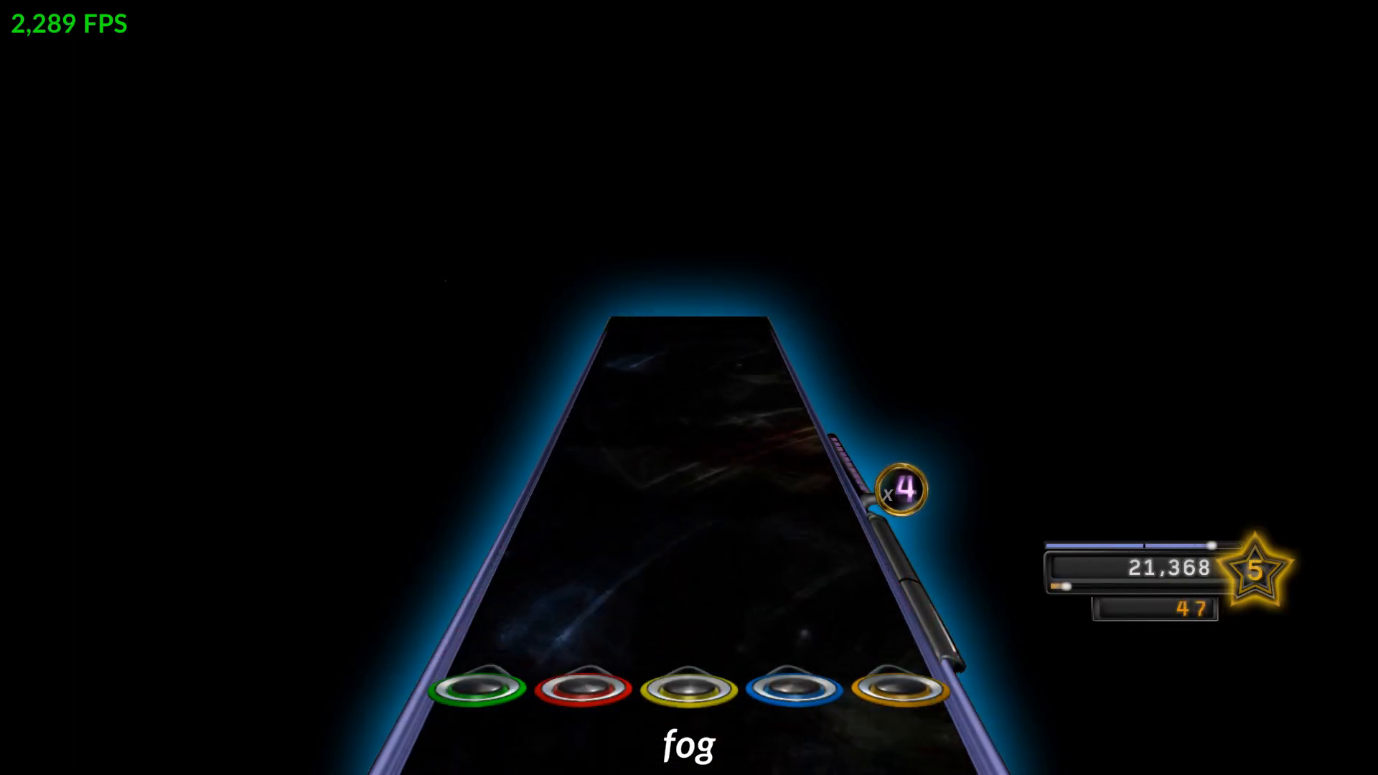